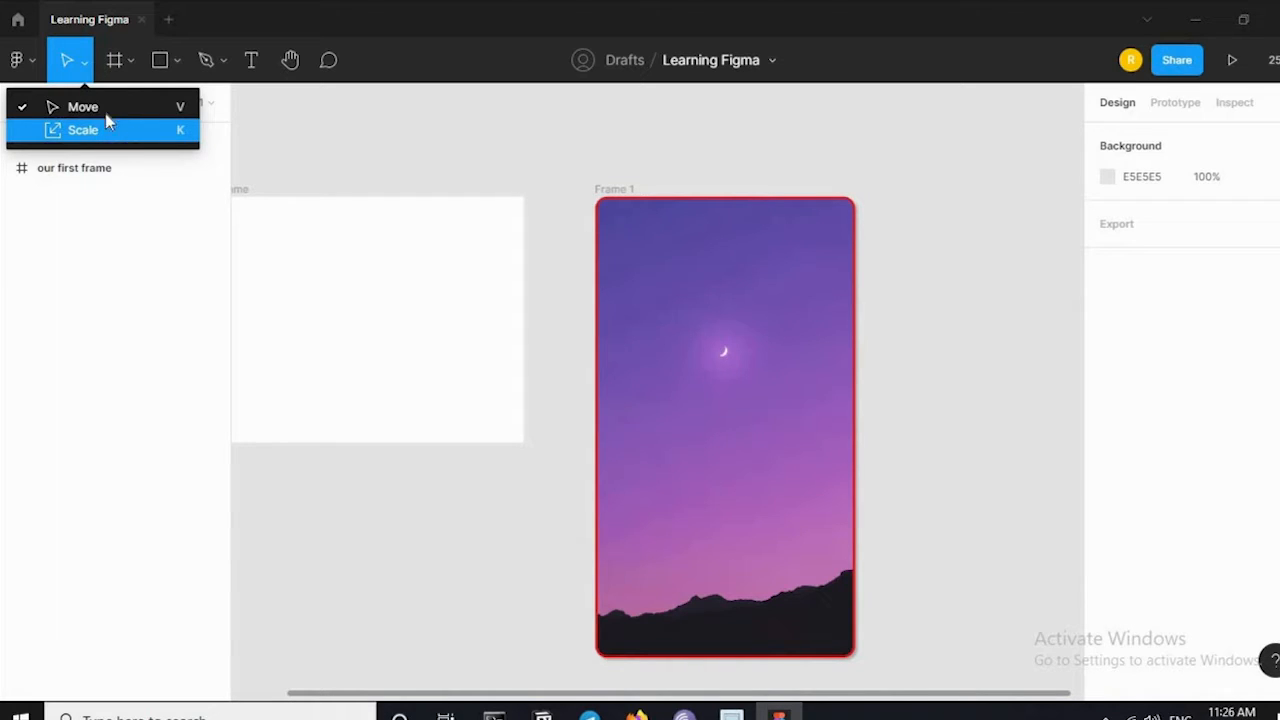
Step: Scale Frame 1 up proportionally to about 1305 × 2320 with the Scale tool
left_click(85, 59)
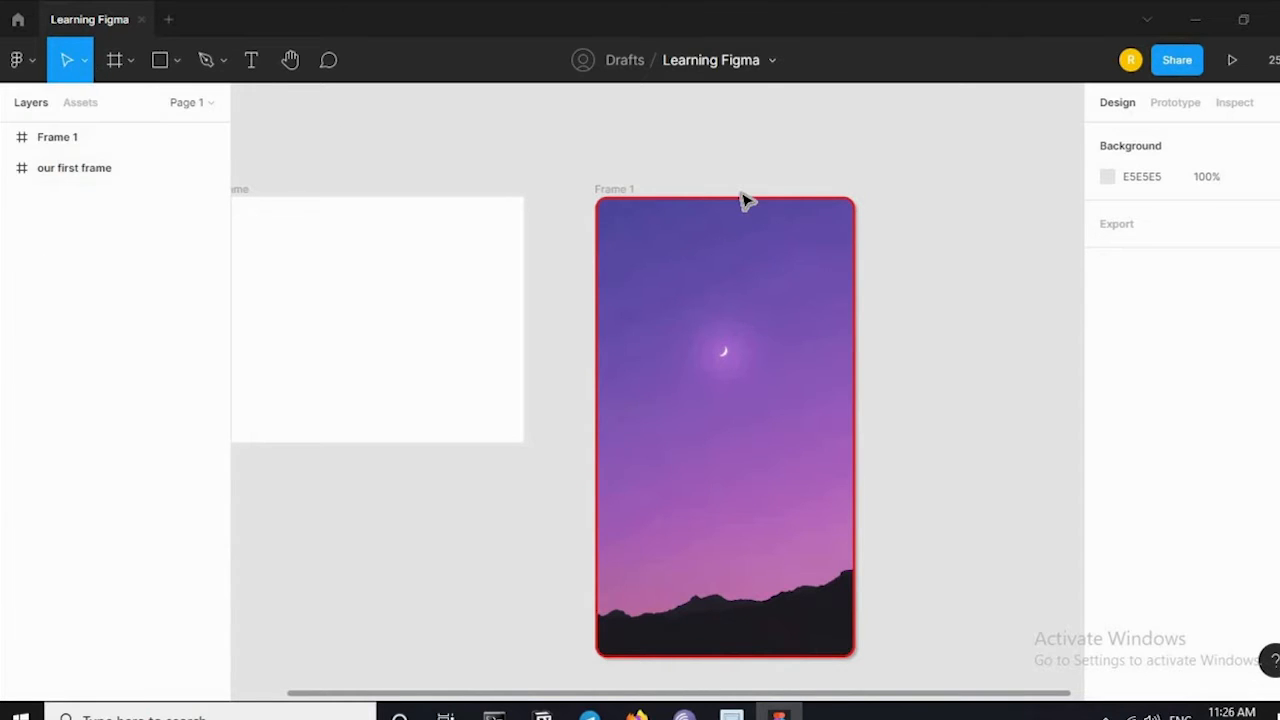
scroll(911, 280, "down", 3)
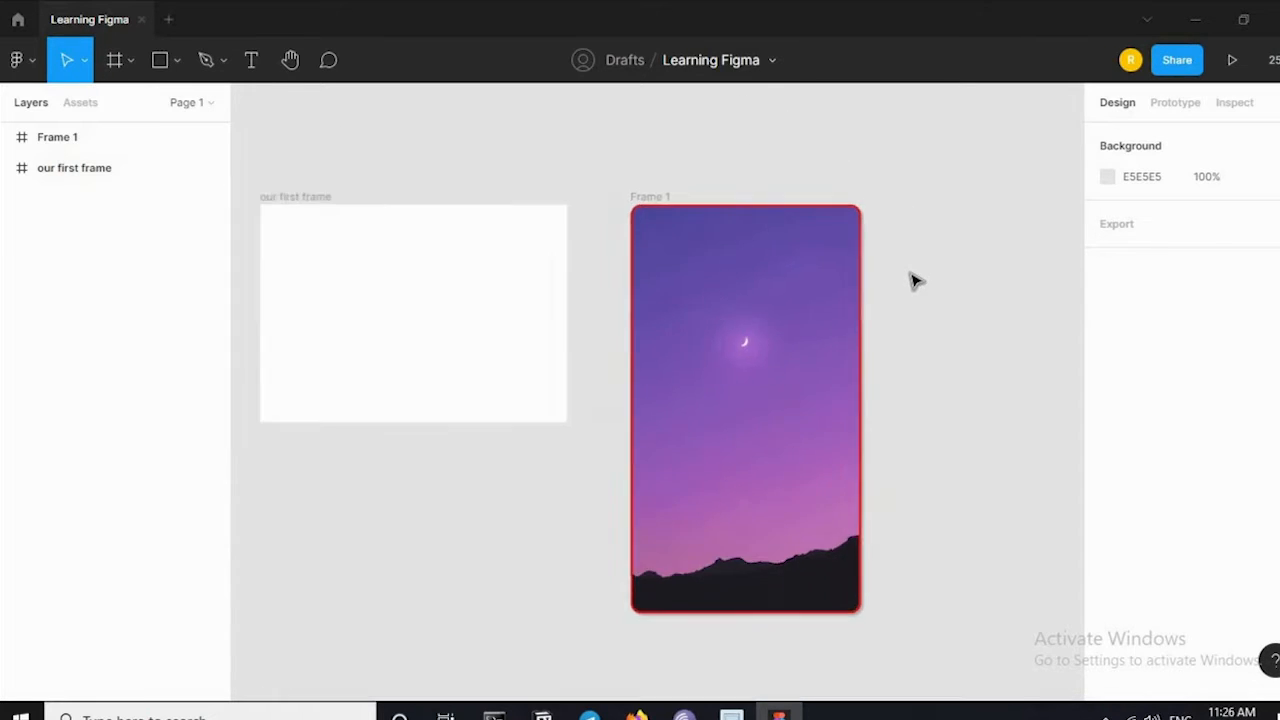
scroll(988, 377, "down", 2)
left_click_drag(983, 371, 793, 304)
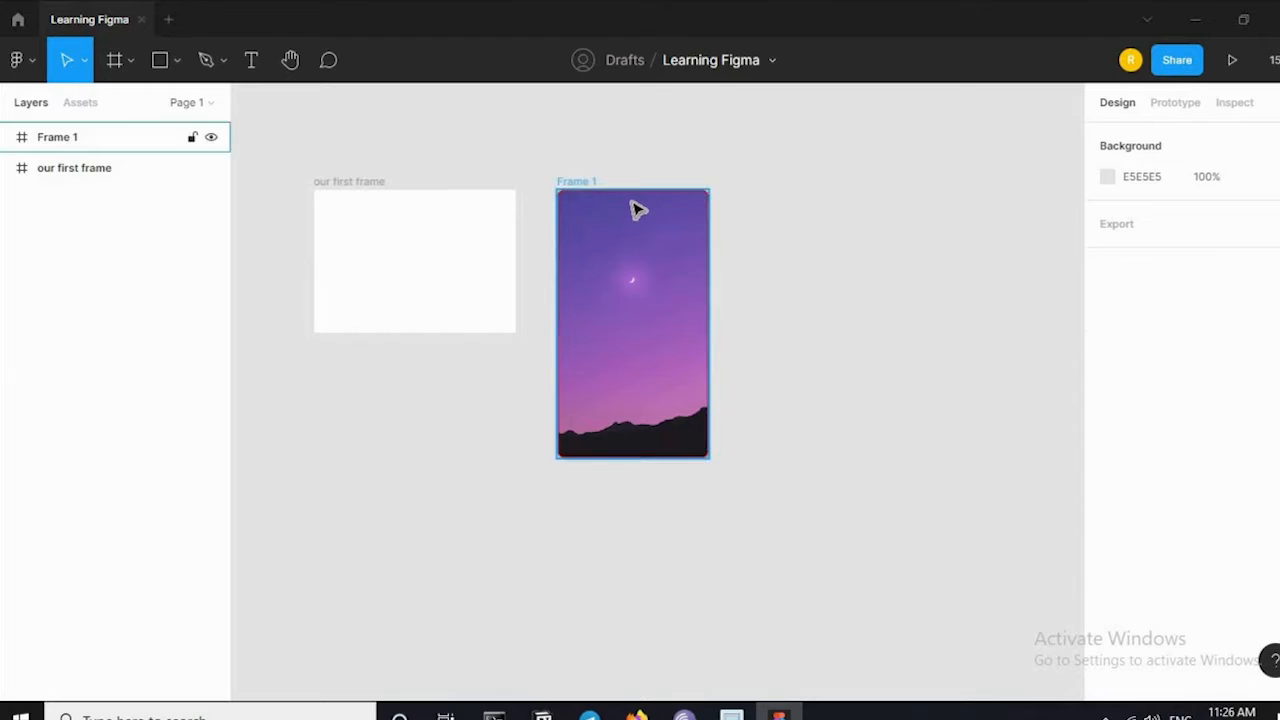
left_click(638, 210)
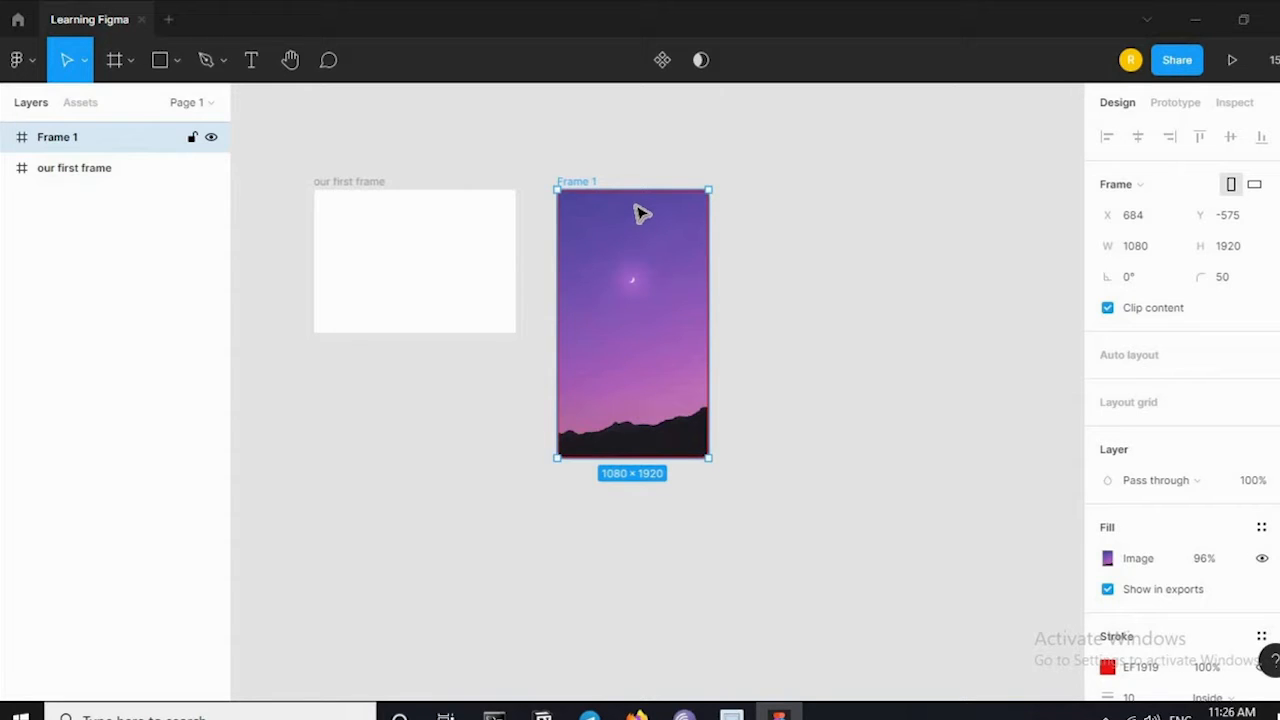
key("k")
left_click_drag(709, 461, 668, 513)
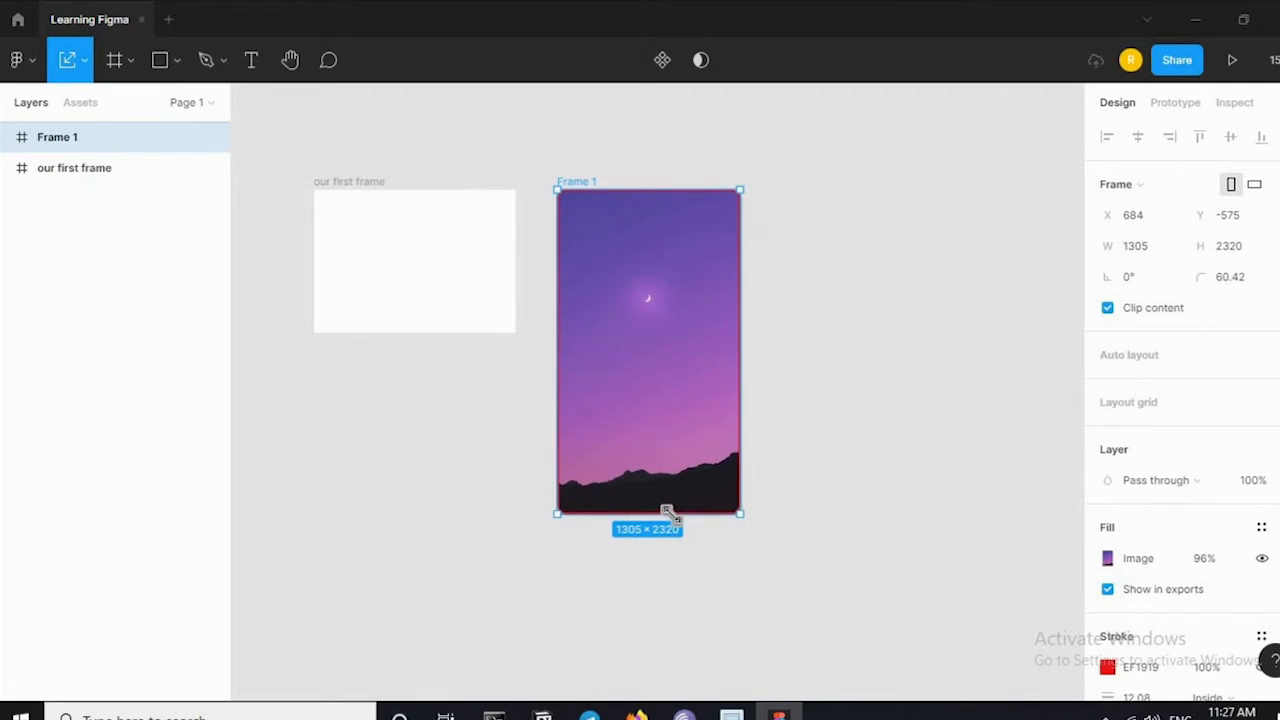
left_click(860, 271)
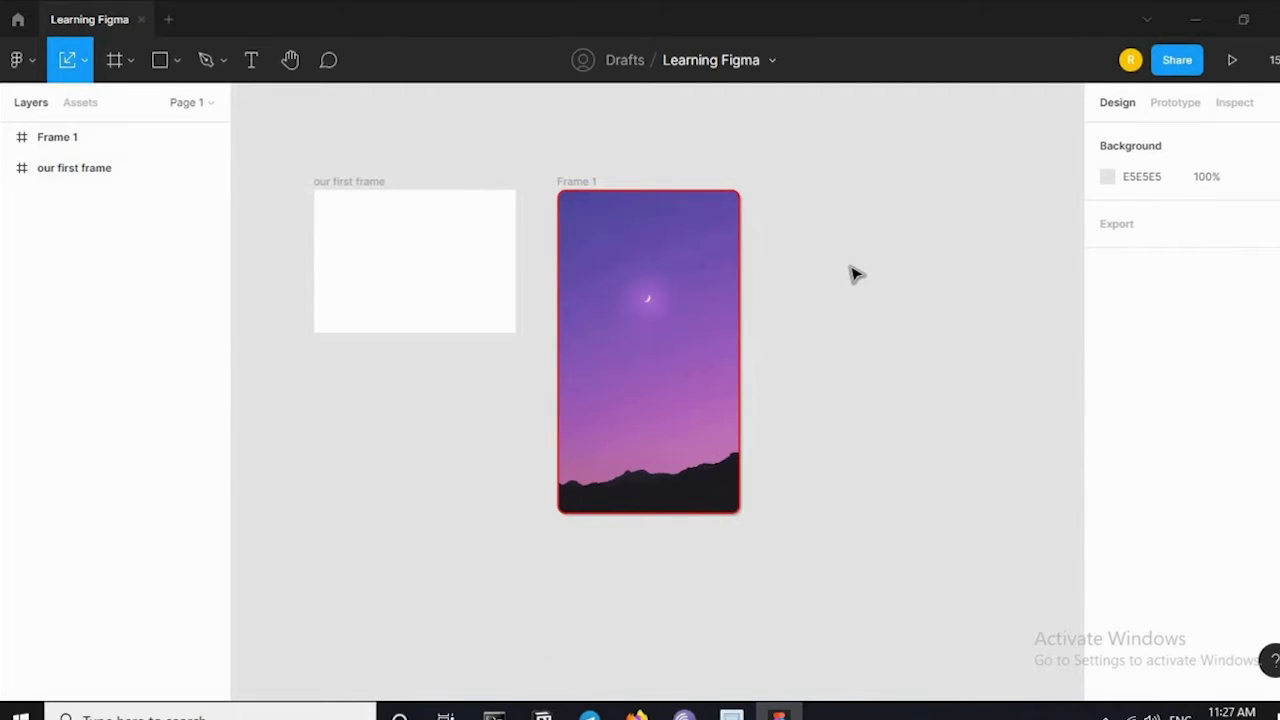
Step: Scale "our first frame" up proportionally to about 3437 × 2444
left_click(378, 245)
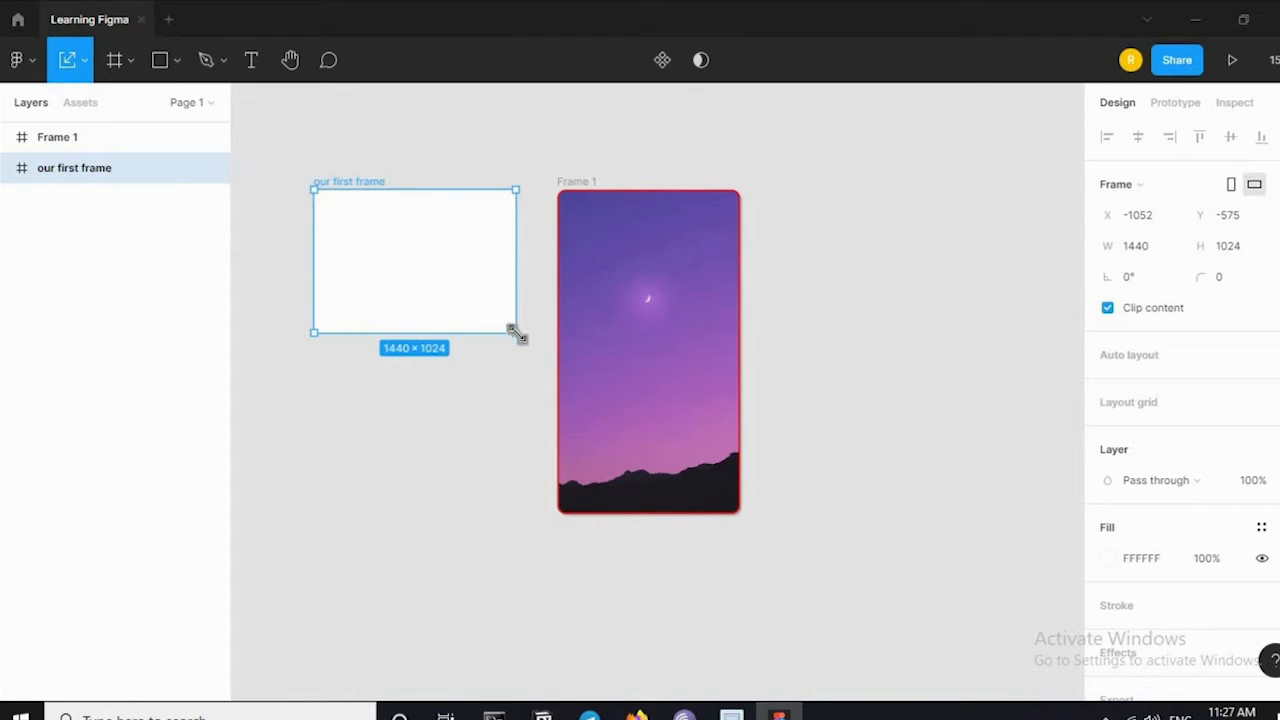
left_click_drag(515, 333, 726, 531)
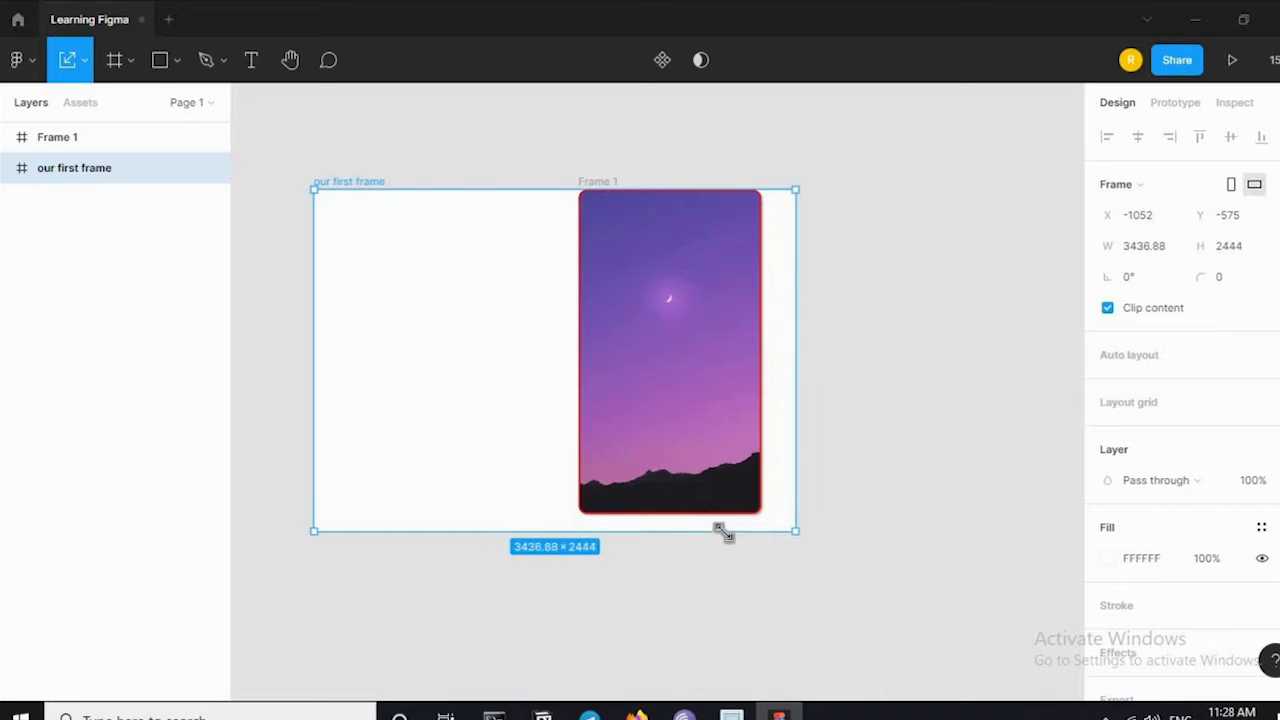
left_click(954, 320)
Step: Move "our first frame" above Frame 1 in the layer order
left_click(690, 330)
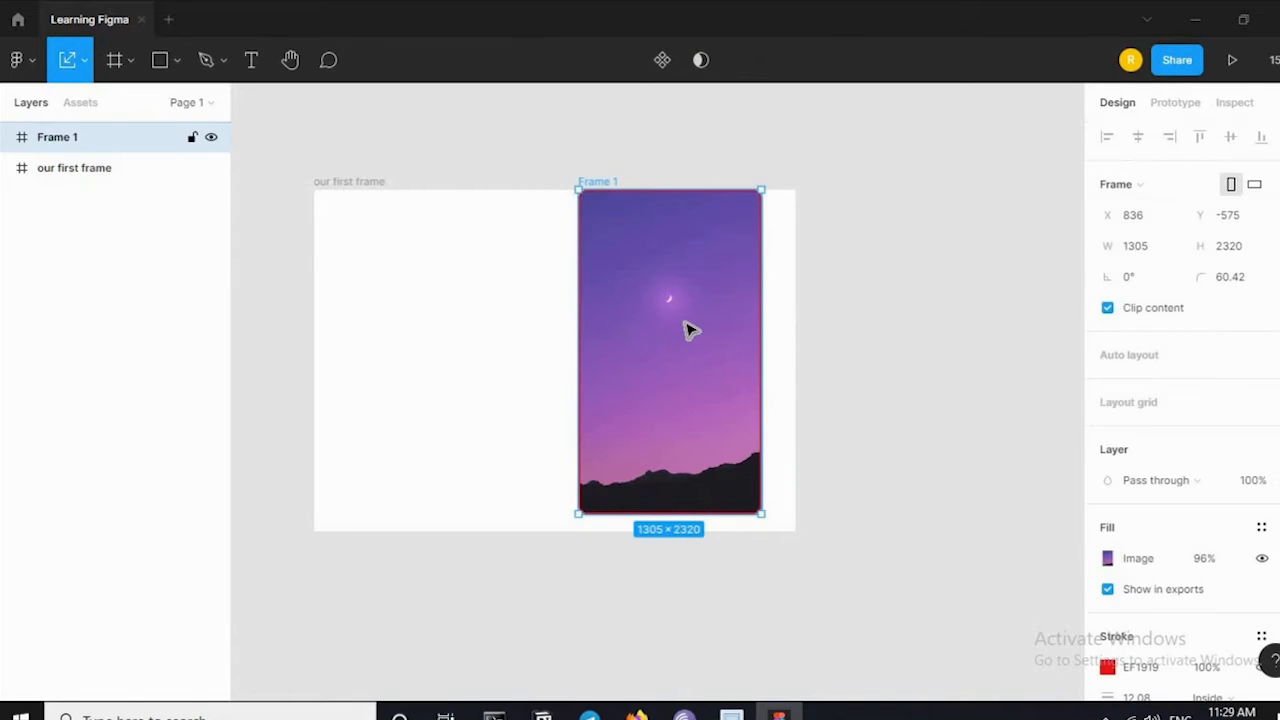
left_click(403, 97)
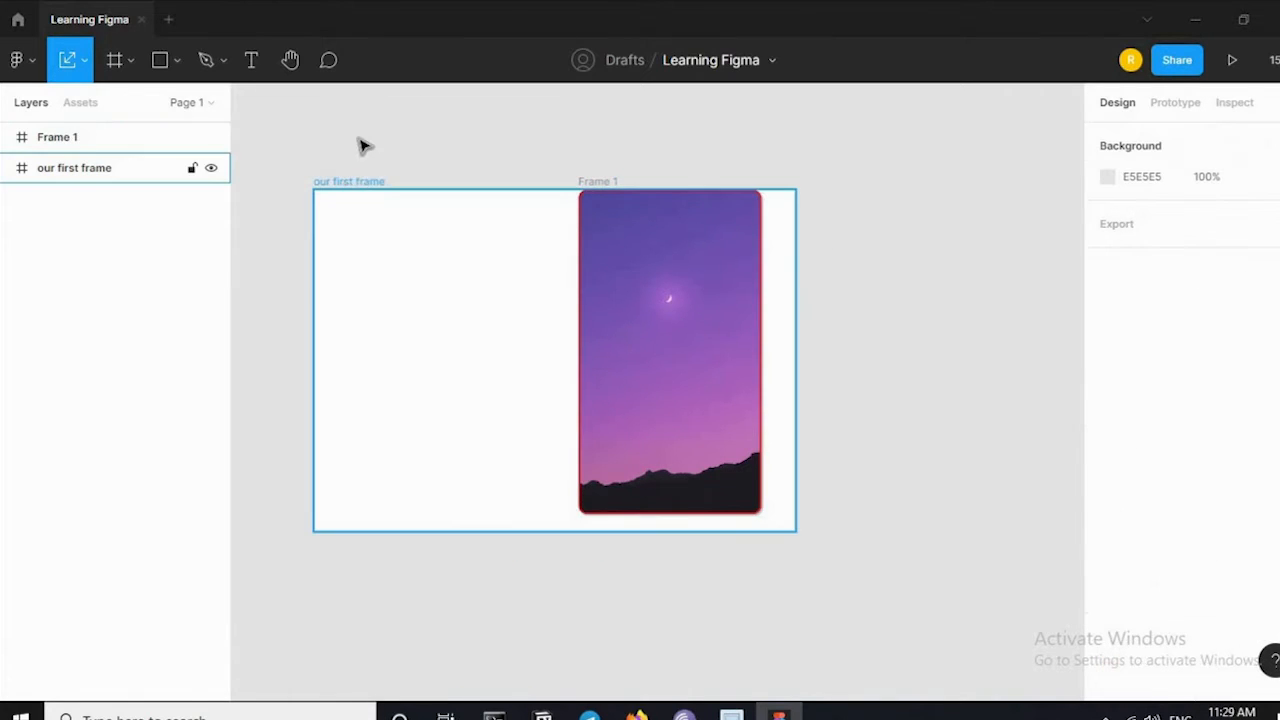
left_click(162, 185)
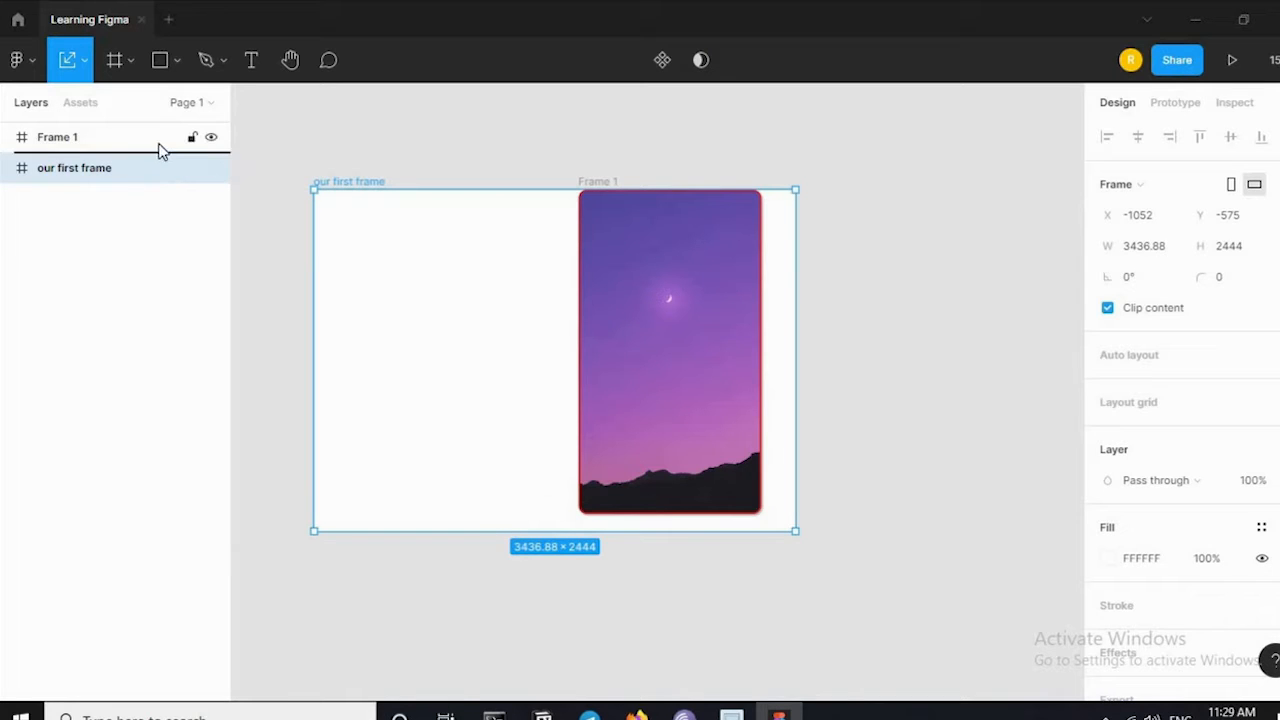
left_click_drag(163, 140, 166, 120)
left_click(513, 126)
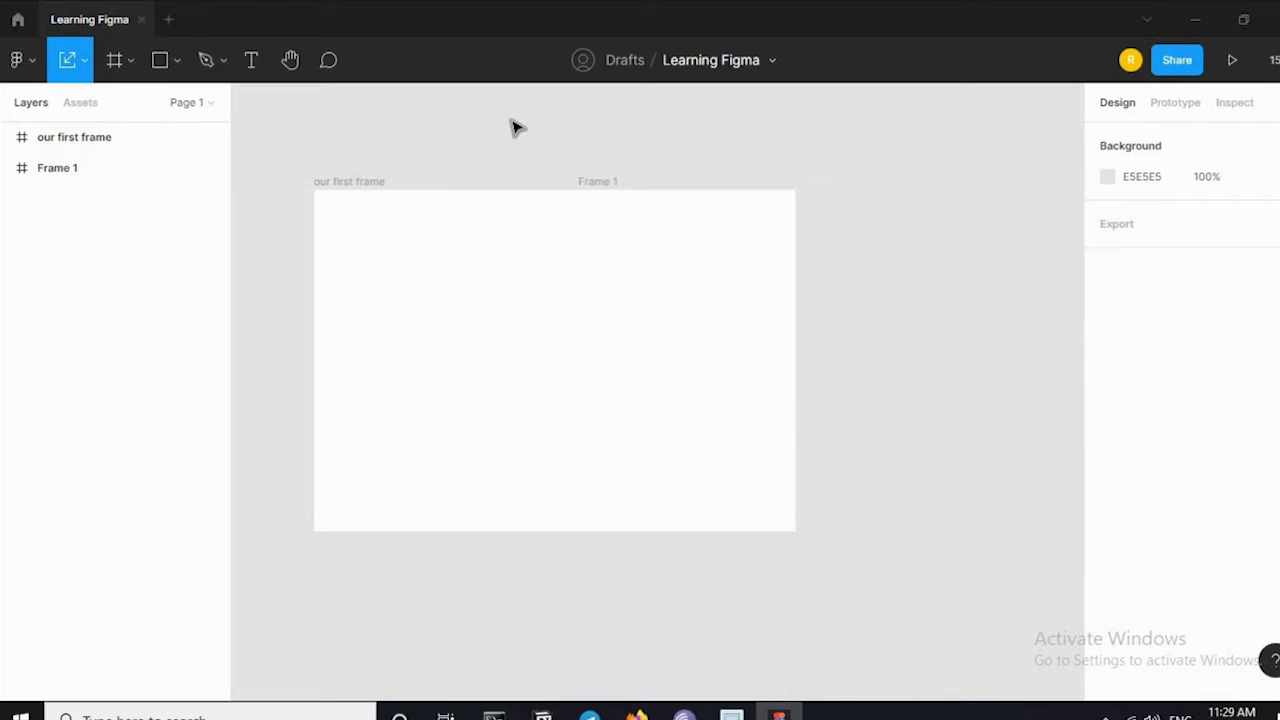
Step: Put "our first frame" back below Frame 1 in the layer order and move Frame 1 clear of its right edge on the canvas
left_click_drag(78, 146, 80, 215)
left_click_drag(706, 317, 930, 275)
left_click(631, 146)
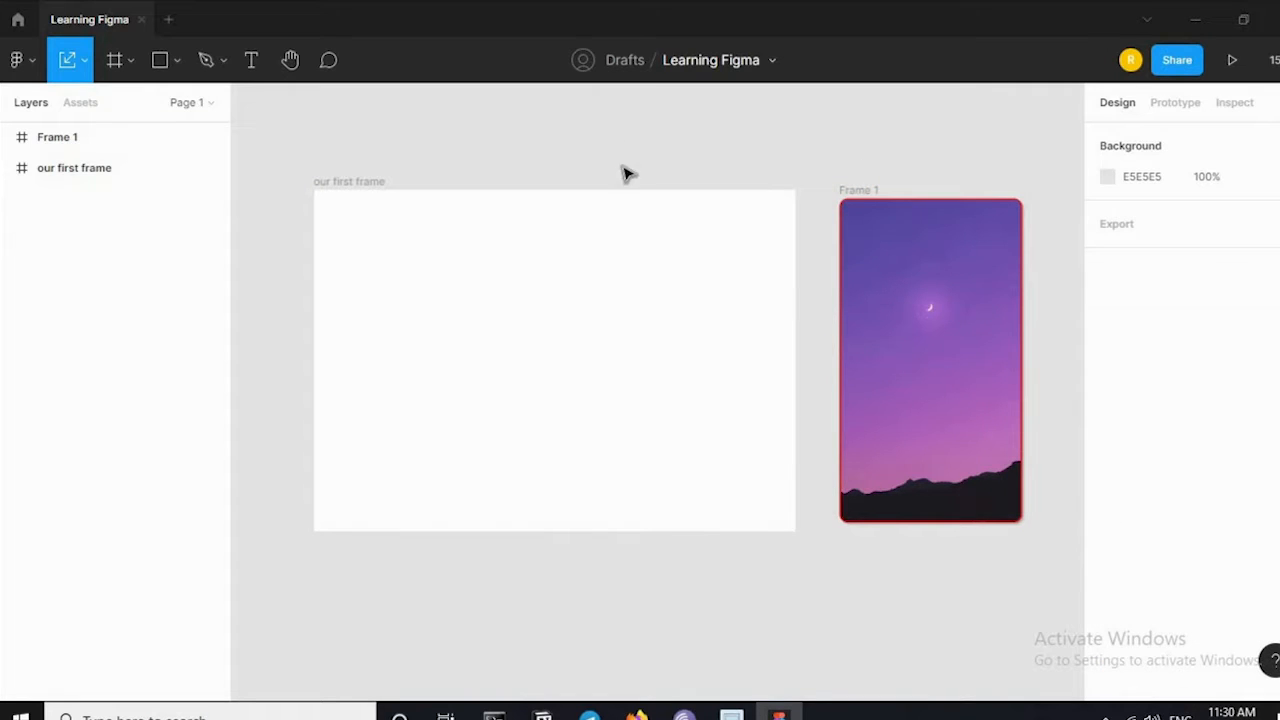
Step: Resize "our first frame" freely to about 1438 × 1134 with the Move tool, and undo the resize
left_click(600, 258)
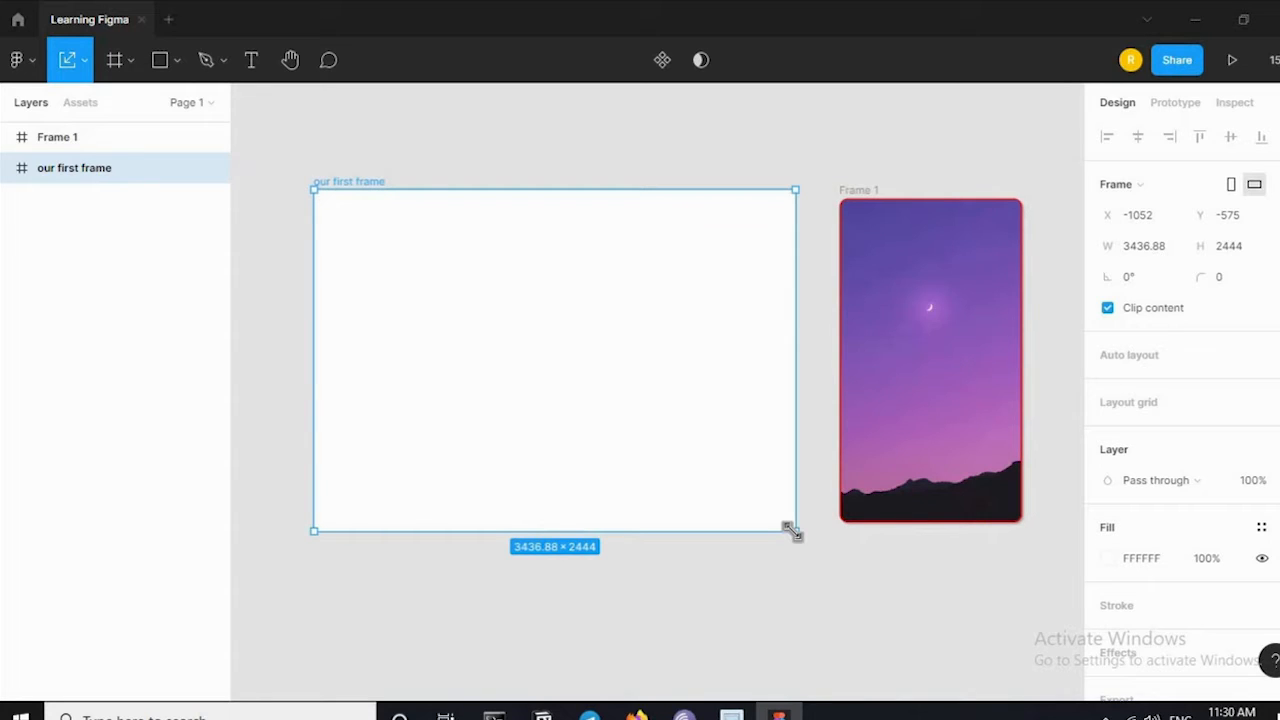
key("v")
left_click_drag(794, 532, 514, 349)
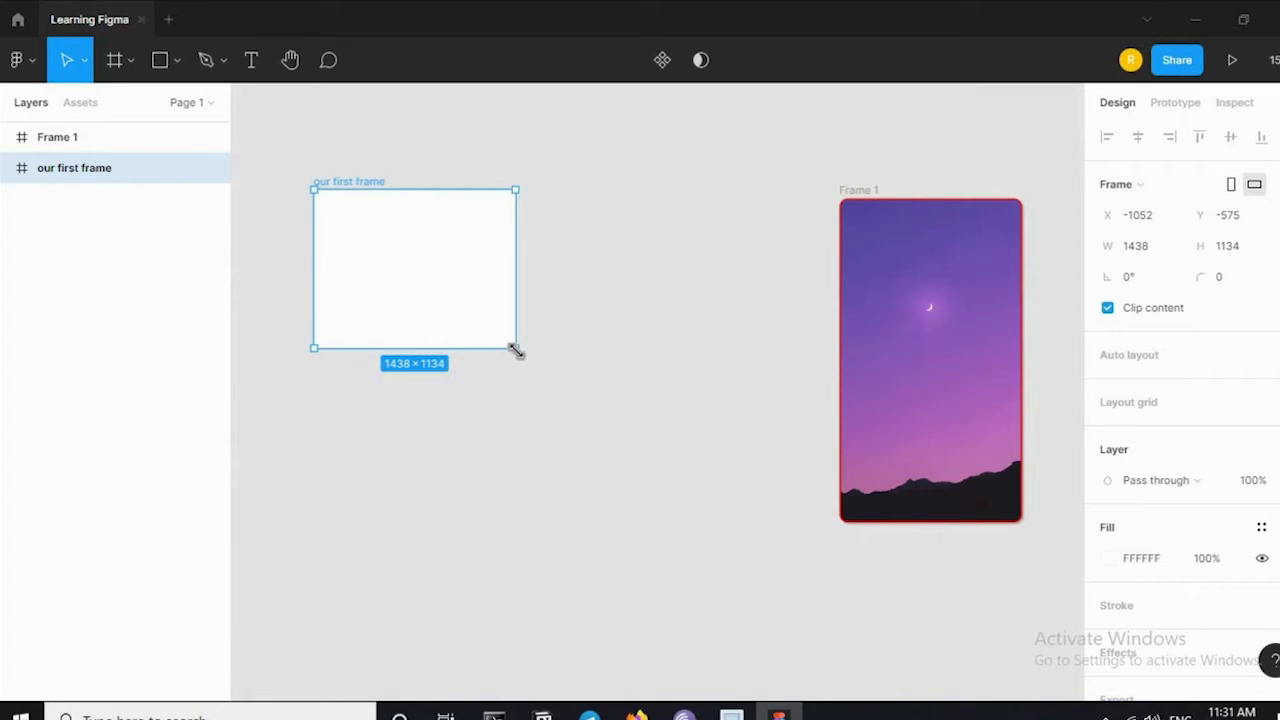
key("ctrl+z")
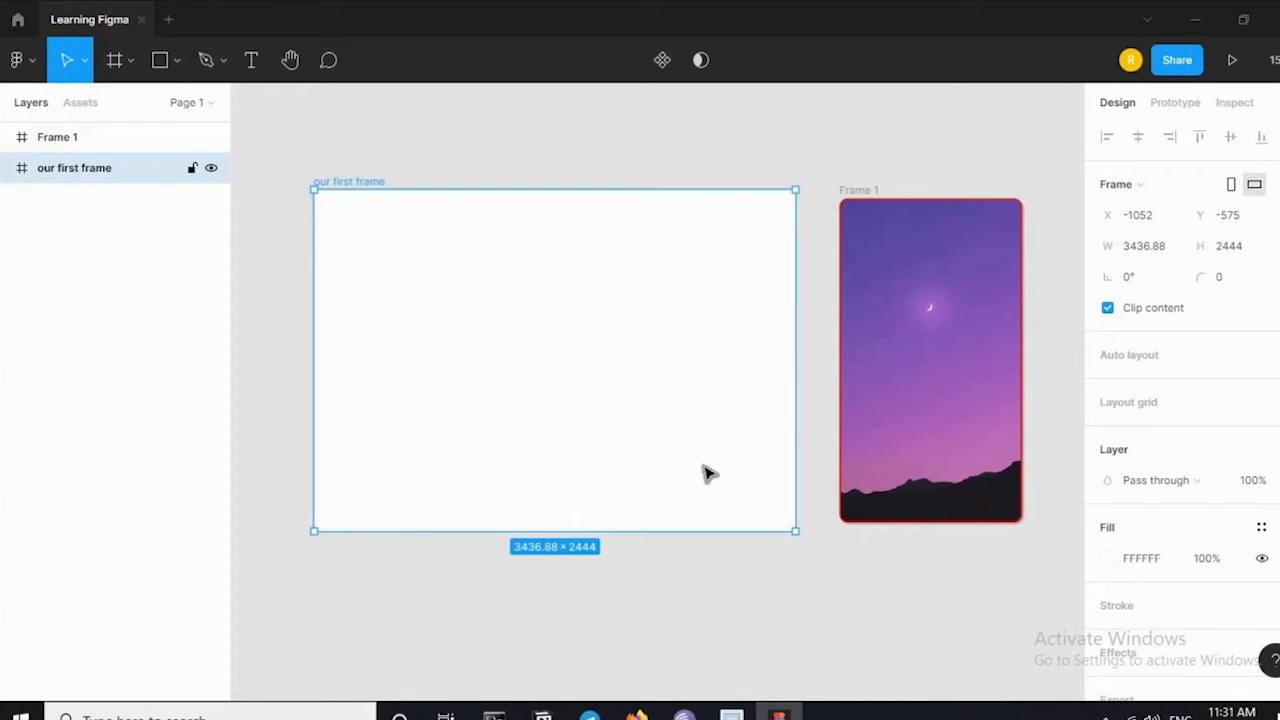
Step: Scale "our first frame" down proportionally to about 3253 × 2313 and return to the Move tool
key("k")
left_click_drag(797, 527, 772, 510)
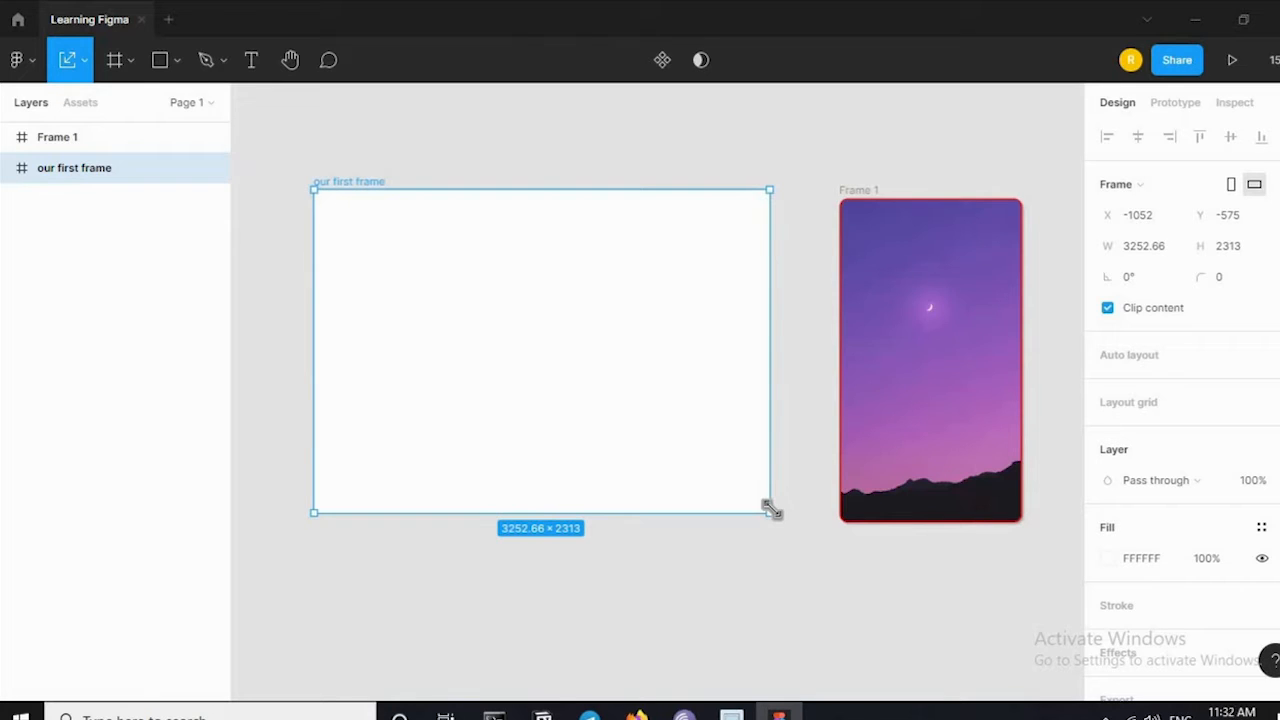
key("v")
left_click(86, 60)
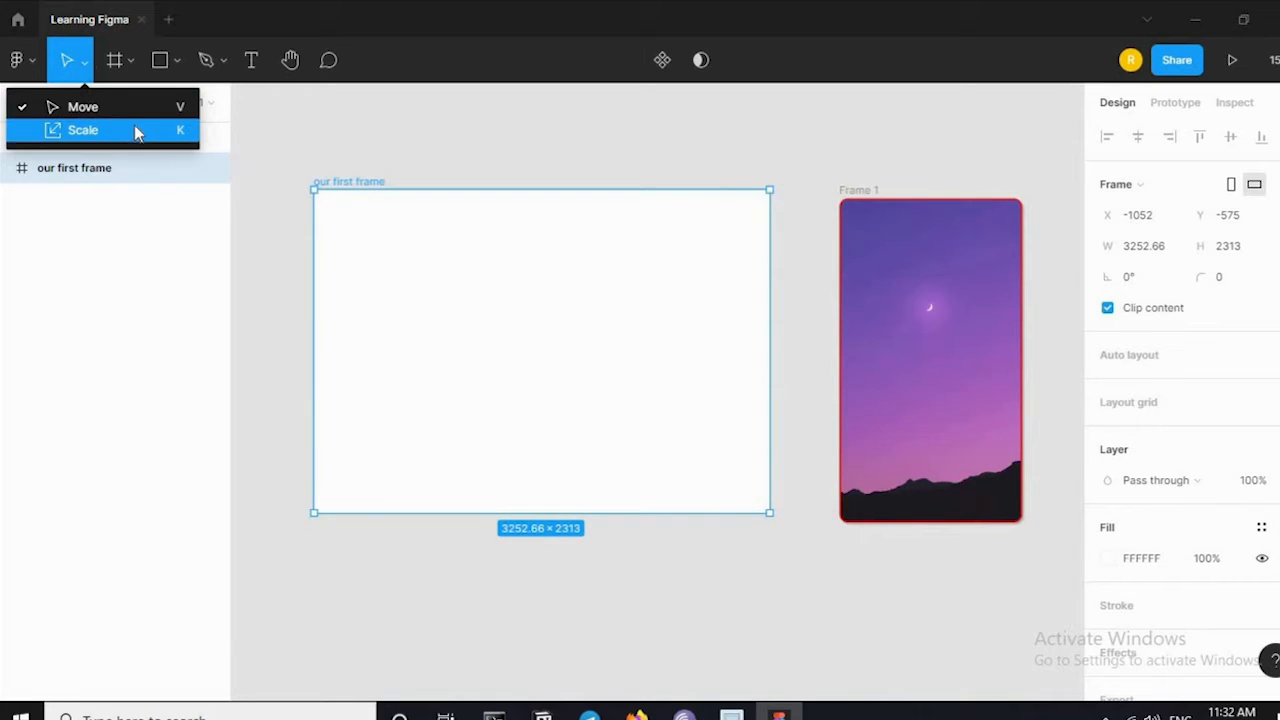
left_click(132, 61)
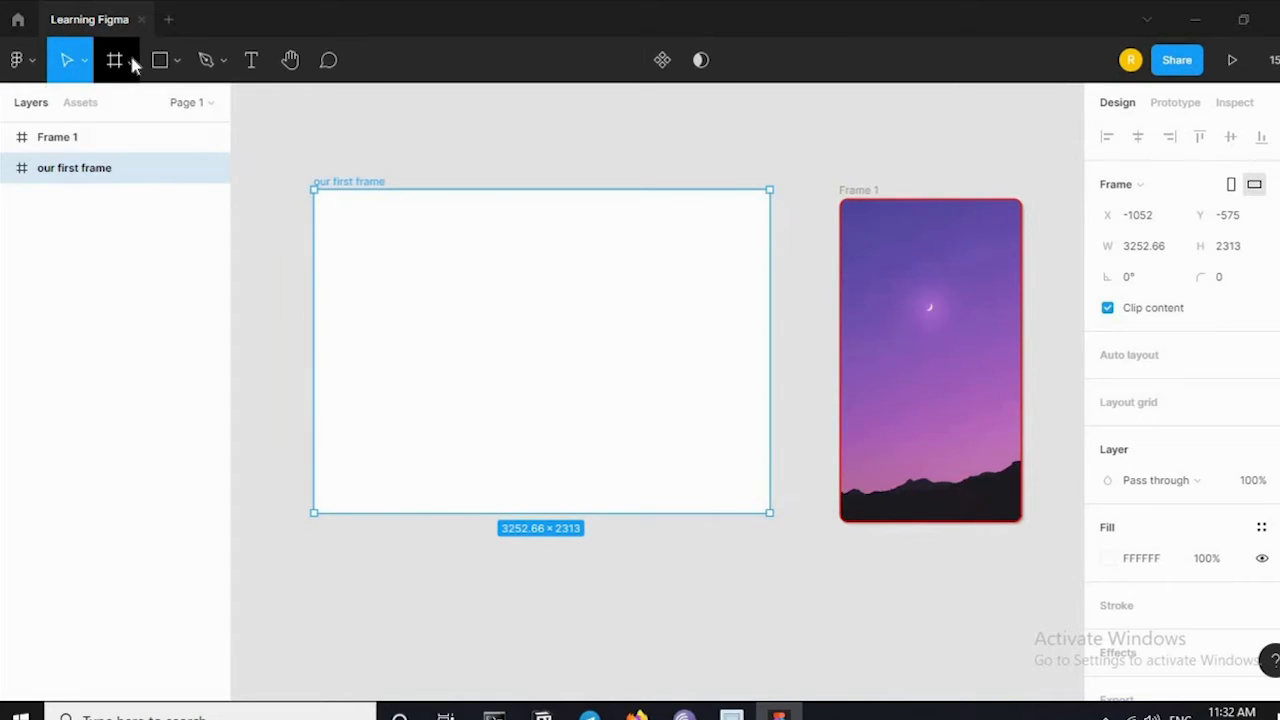
left_click(132, 61)
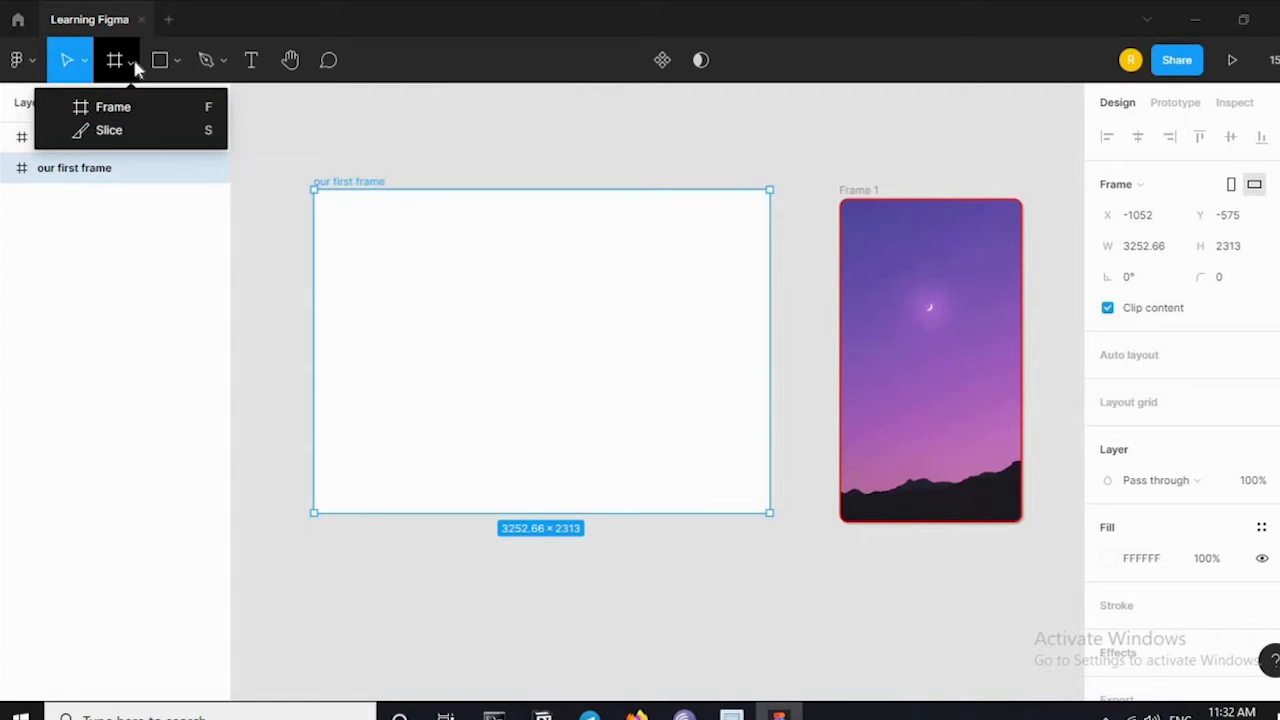
left_click(133, 62)
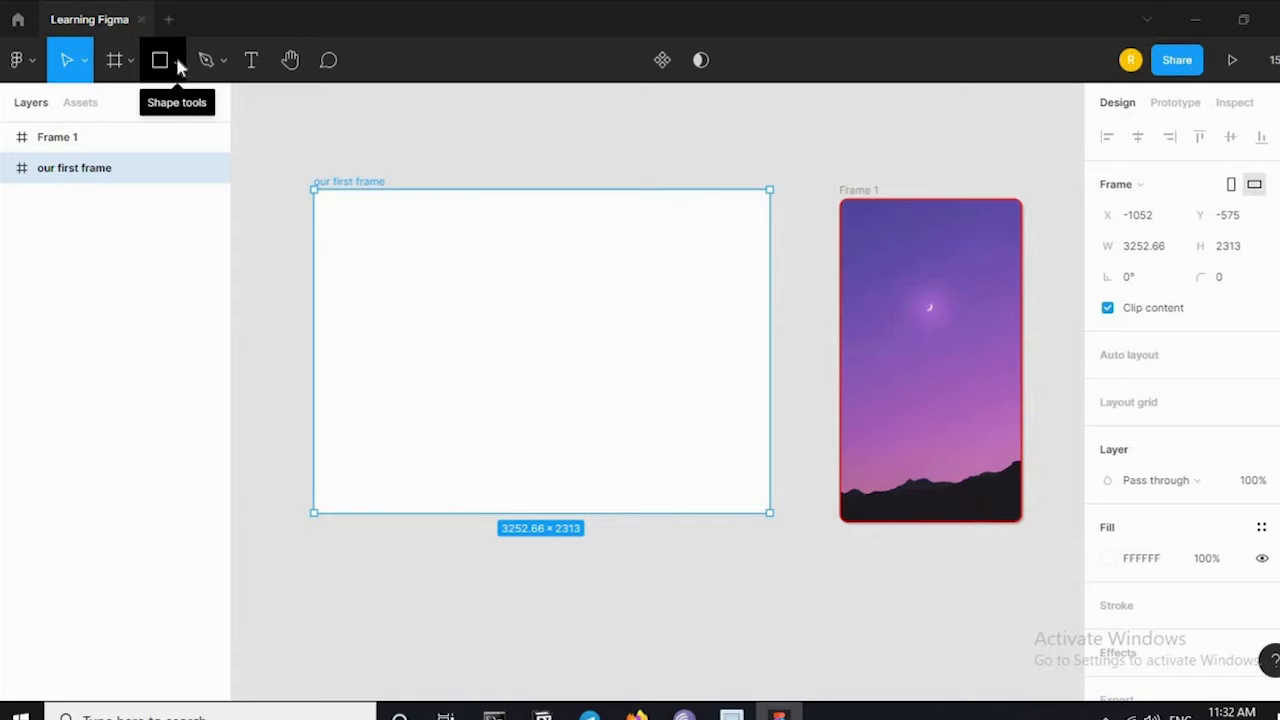
Step: Draw a wide rectangle about 835 × 483 near the top of Frame 1
left_click(177, 64)
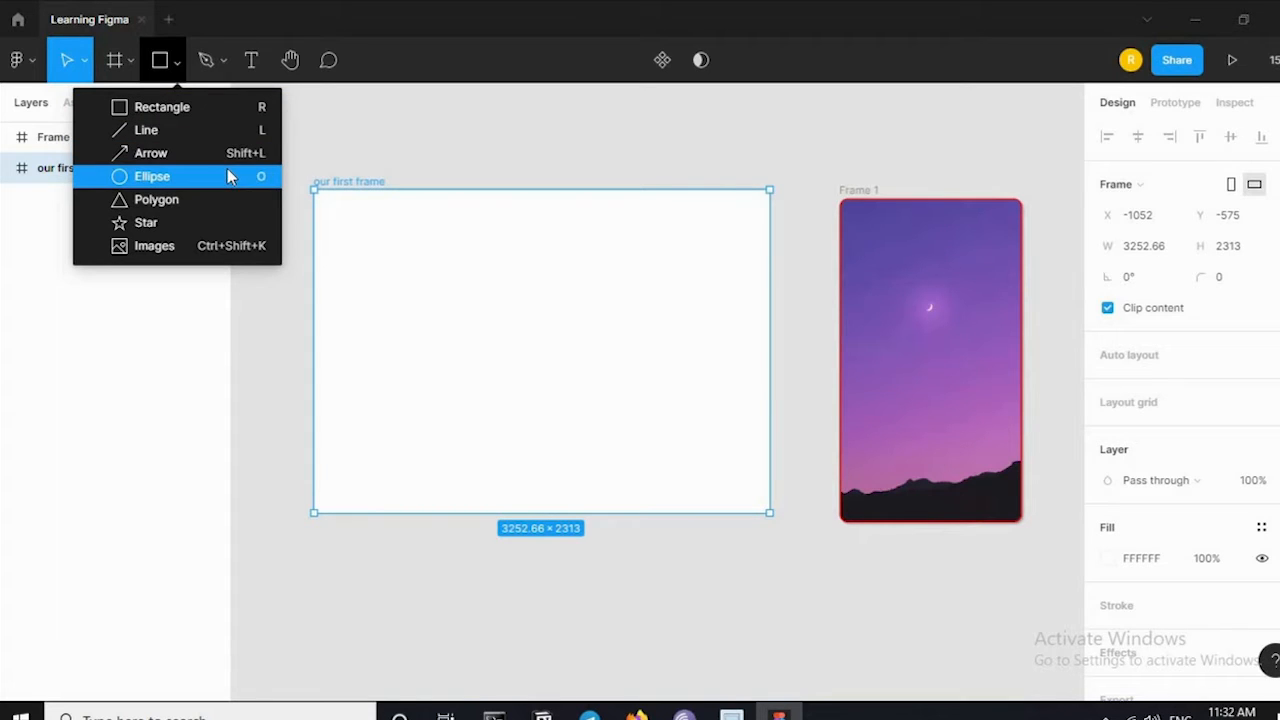
left_click(184, 110)
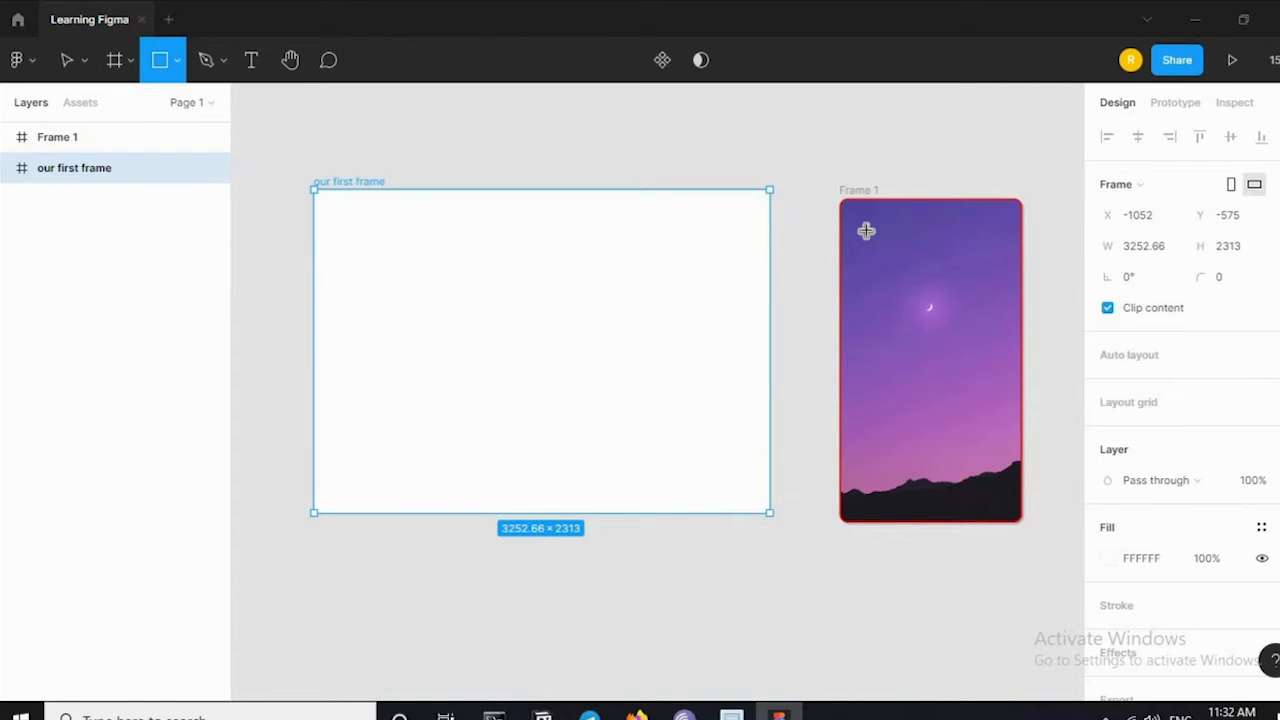
left_click_drag(866, 230, 936, 373)
left_click_drag(952, 326, 983, 297)
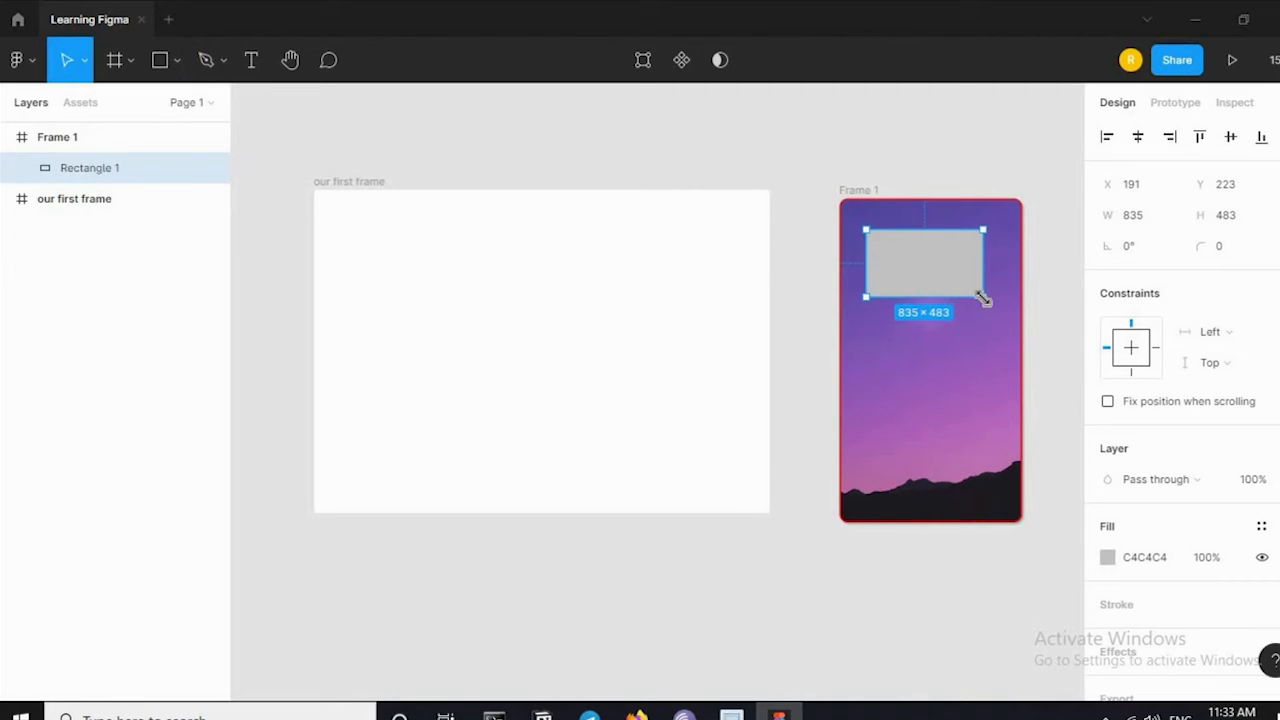
left_click(818, 137)
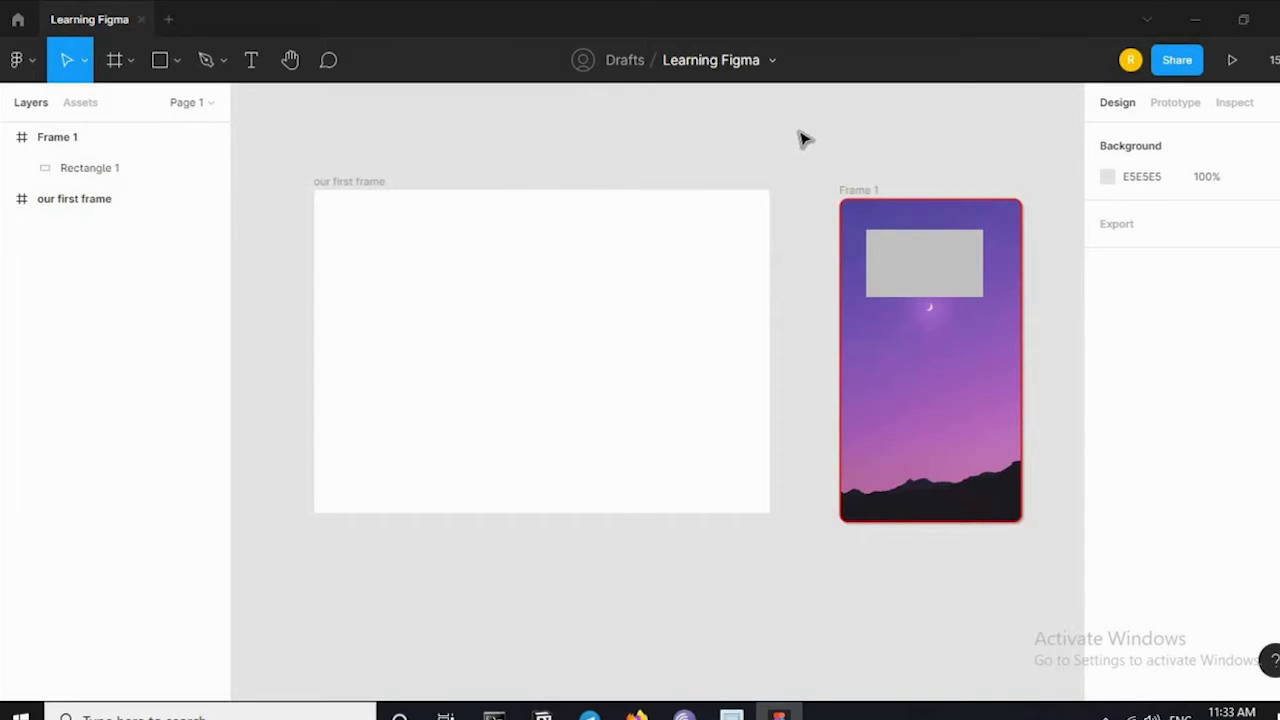
Step: Draw a square about 393 × 393 below the wide rectangle and center both shapes horizontally in Frame 1
left_click(178, 61)
left_click(186, 104)
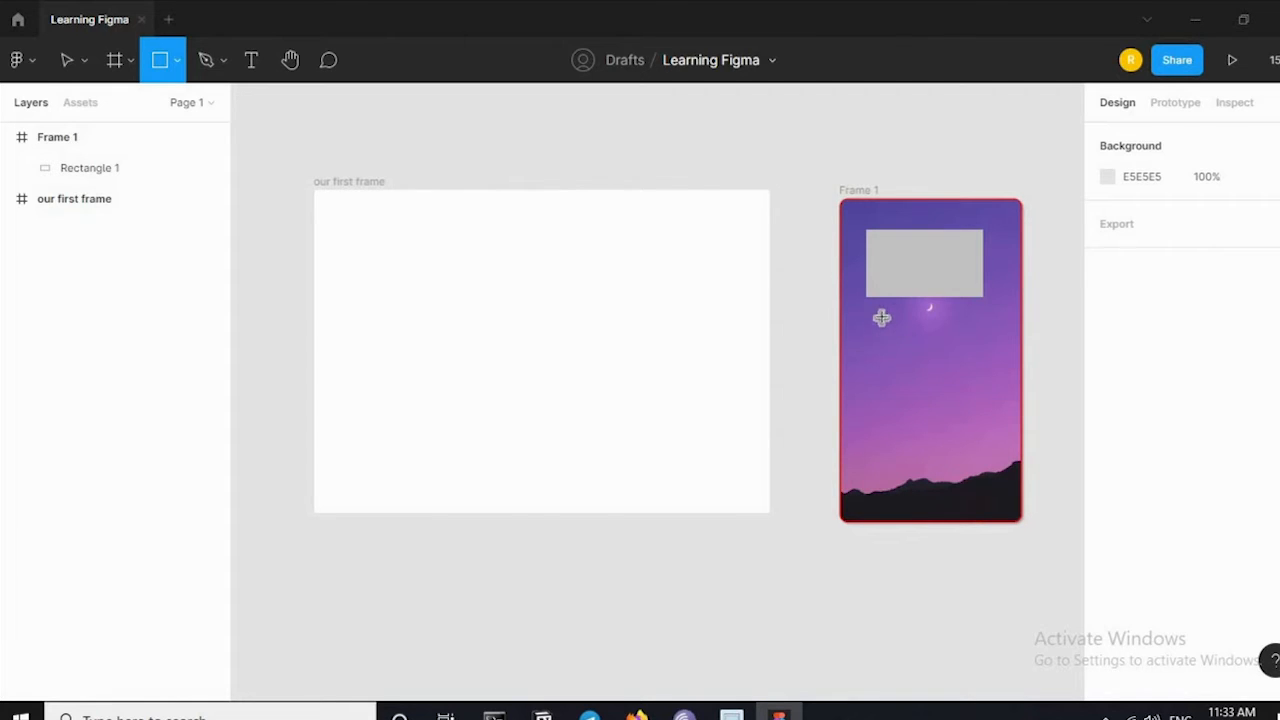
left_click(180, 68)
left_click(183, 71)
mouse_move(866, 330)
left_mouse_down()
mouse_move(899, 395)
mouse_move(984, 443)
mouse_move(915, 397)
mouse_move(923, 459)
mouse_move(895, 384)
left_mouse_up()
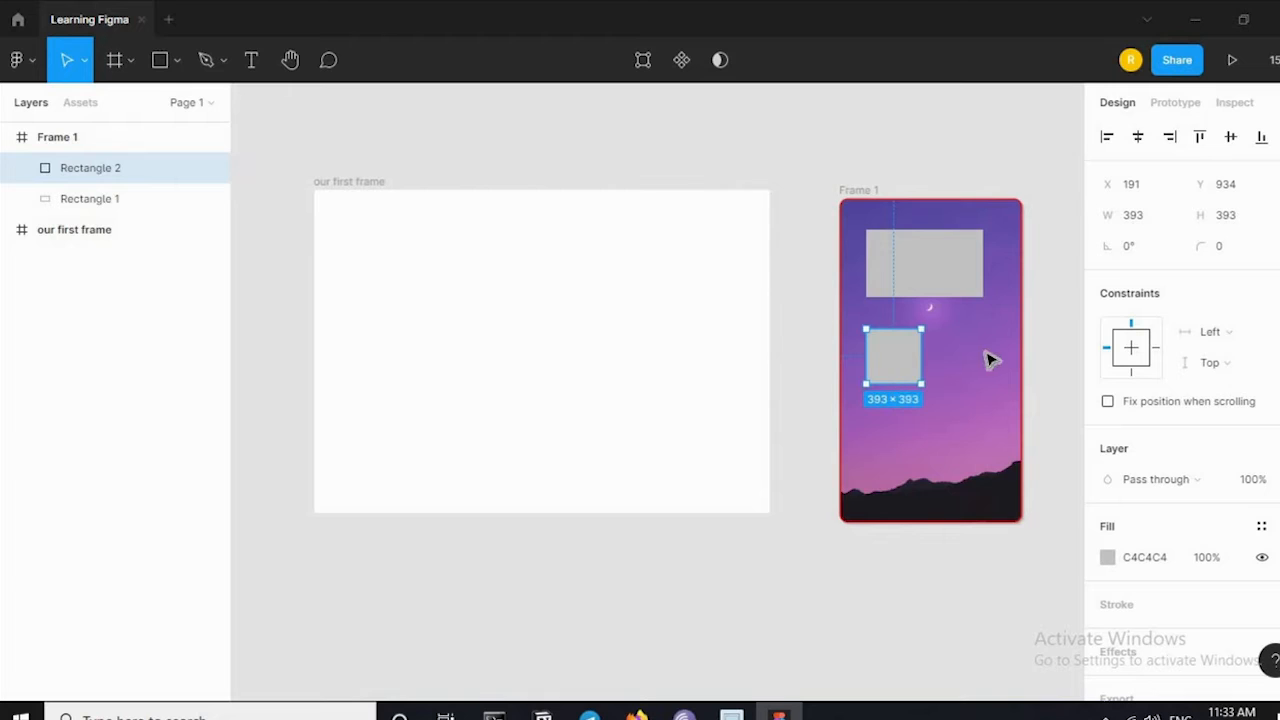
left_click_drag(897, 357, 936, 372)
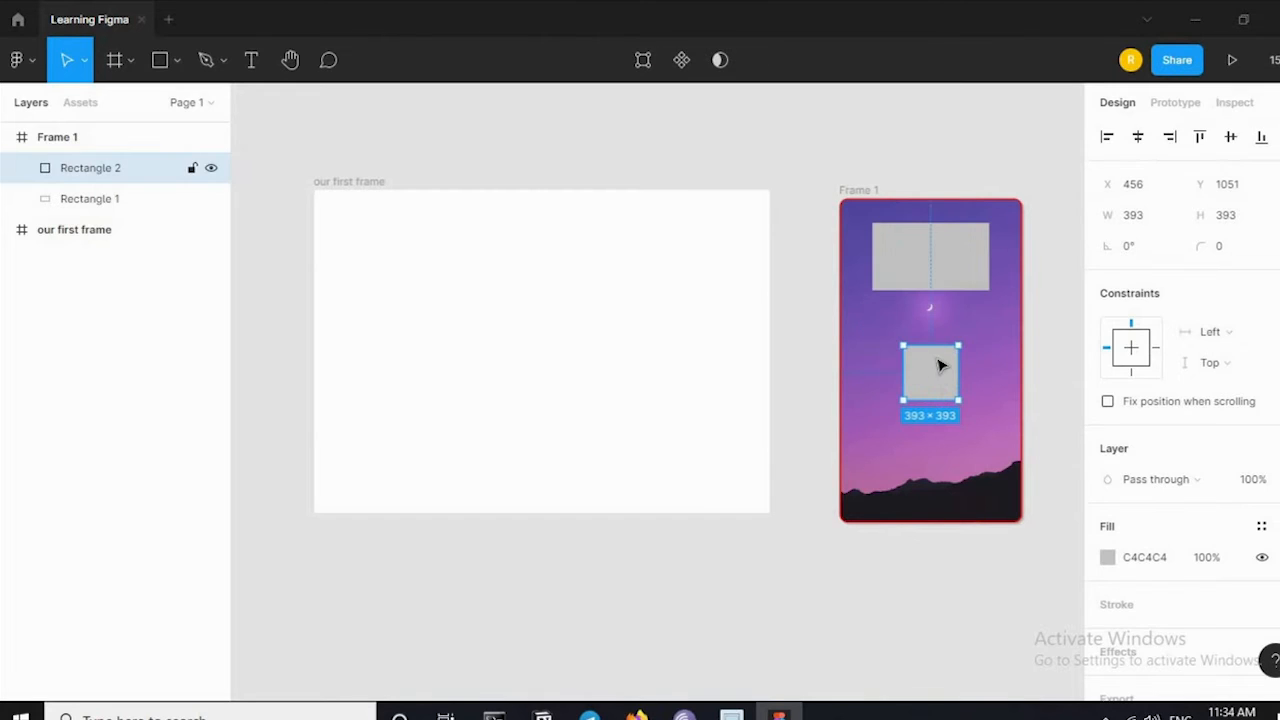
left_click(920, 272)
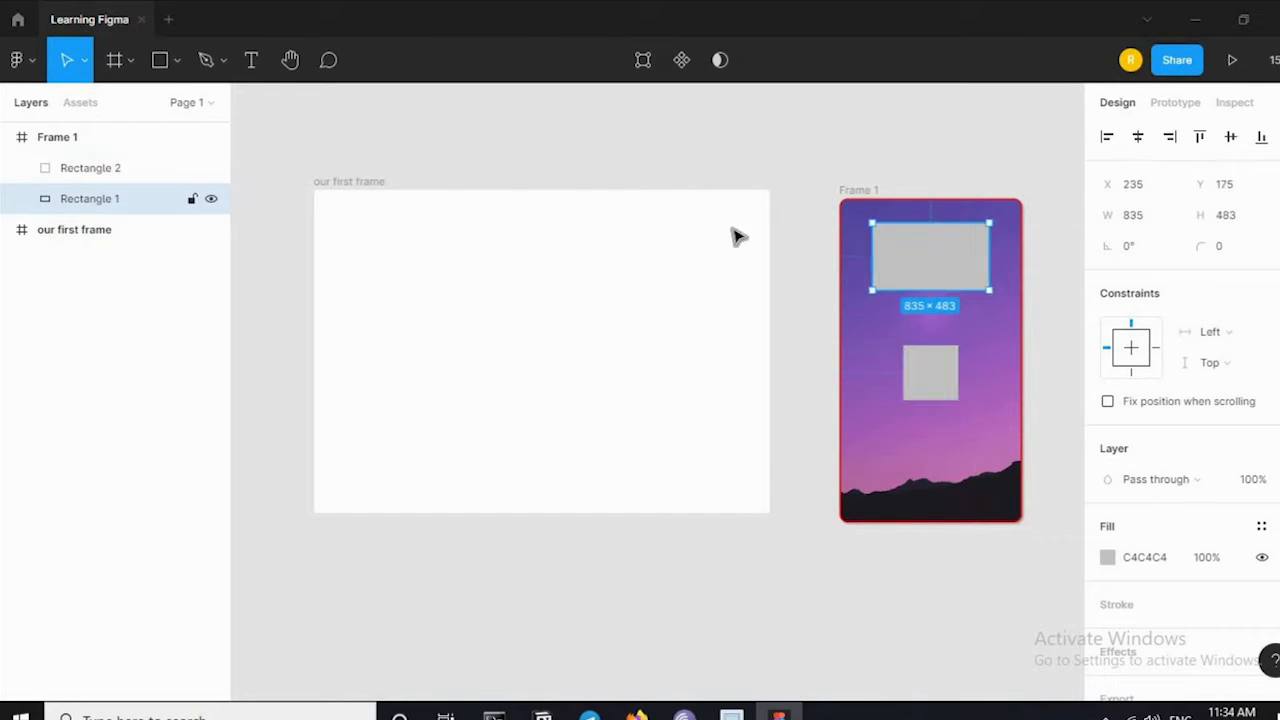
Step: Examine the design properties of Frame 1, the wide rectangle and the square
left_click(177, 62)
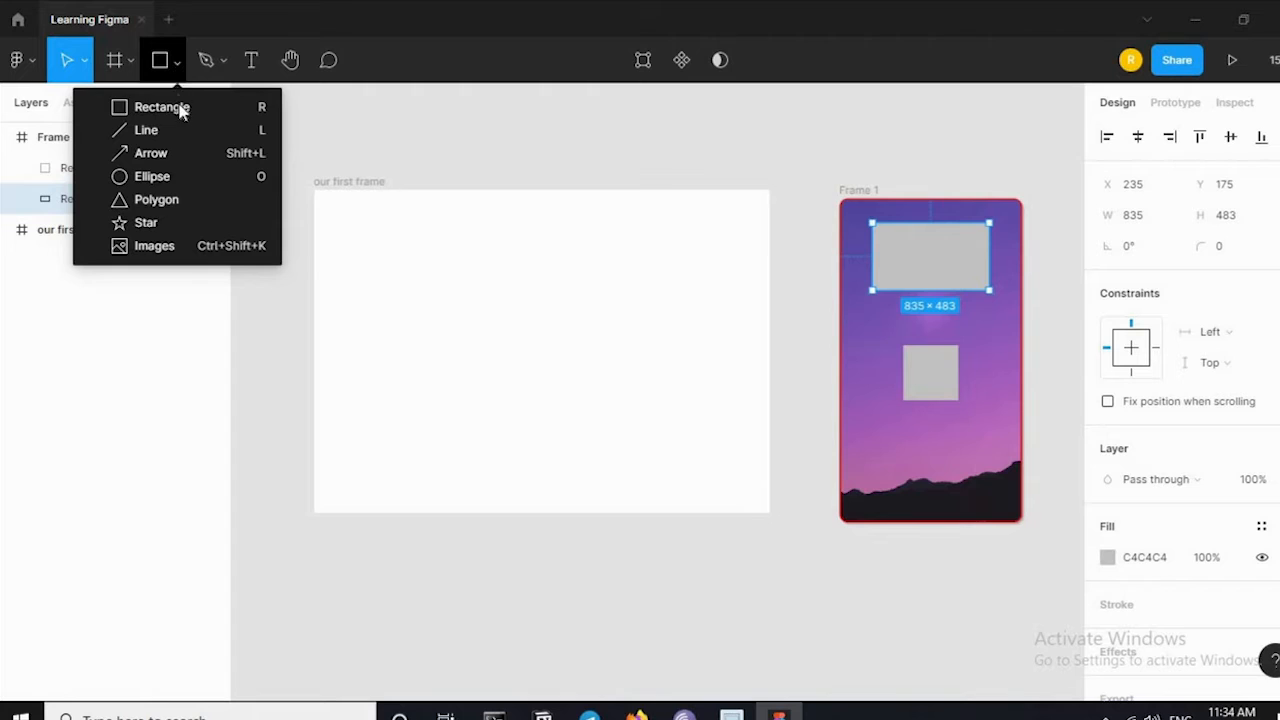
left_click(880, 184)
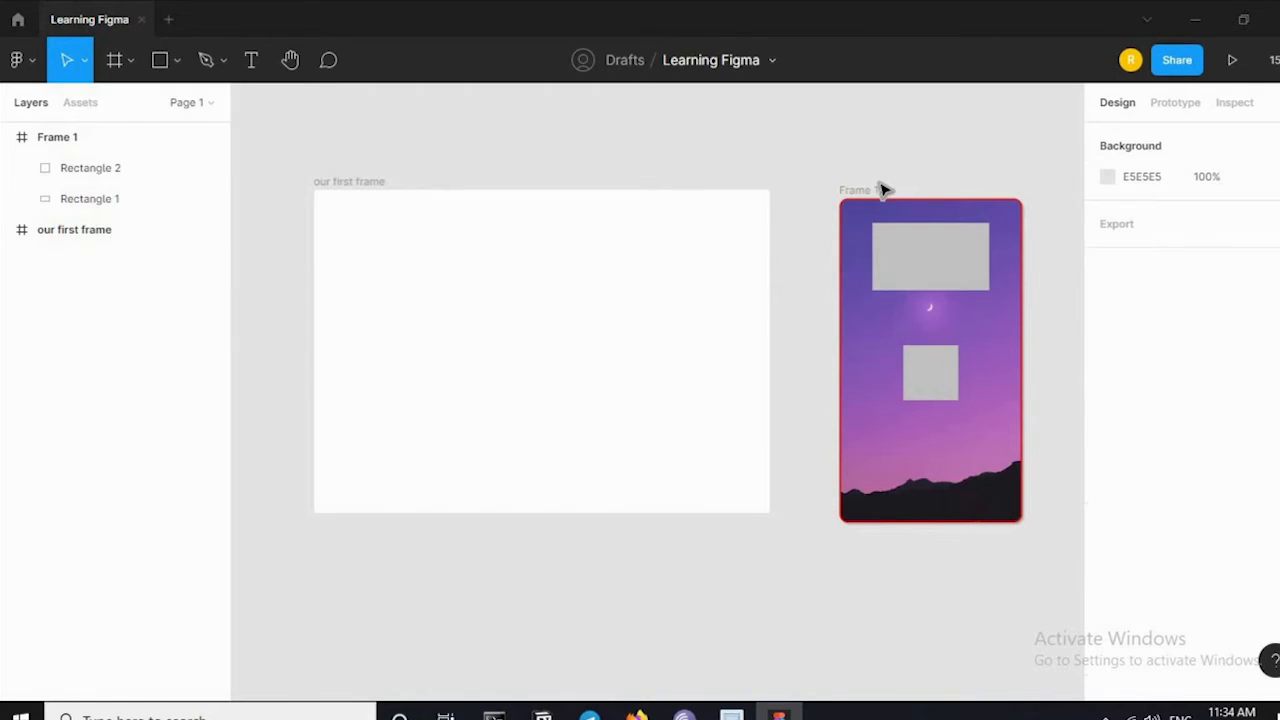
left_click(864, 190)
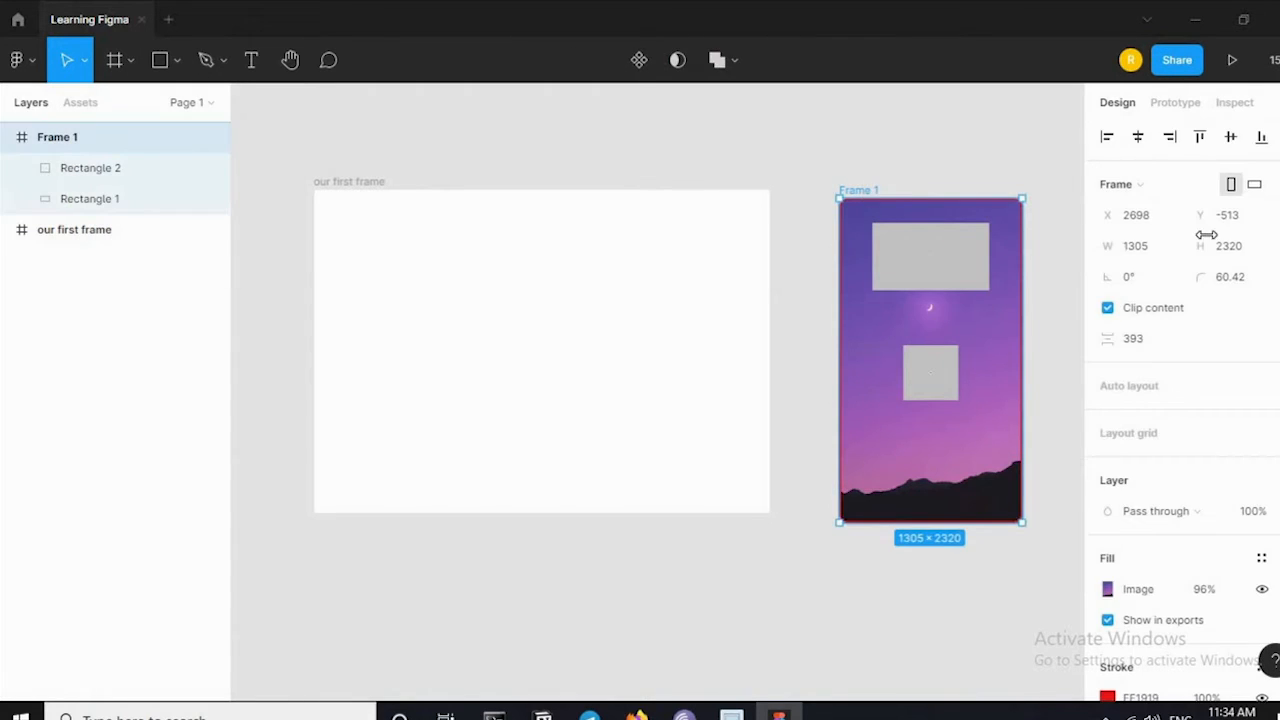
scroll(1205, 240, "down", 3)
scroll(1185, 320, "up", 3)
scroll(1175, 355, "down", 4)
scroll(1175, 355, "up", 4)
left_click(944, 150)
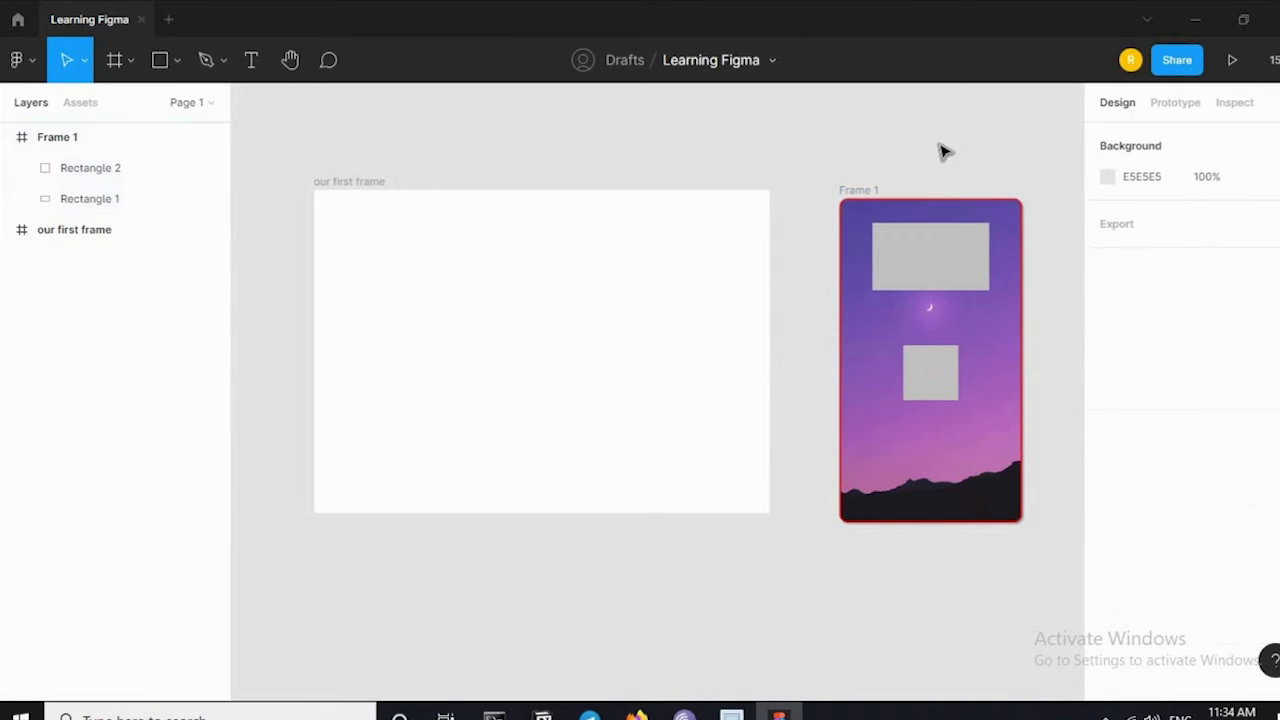
left_click(950, 255)
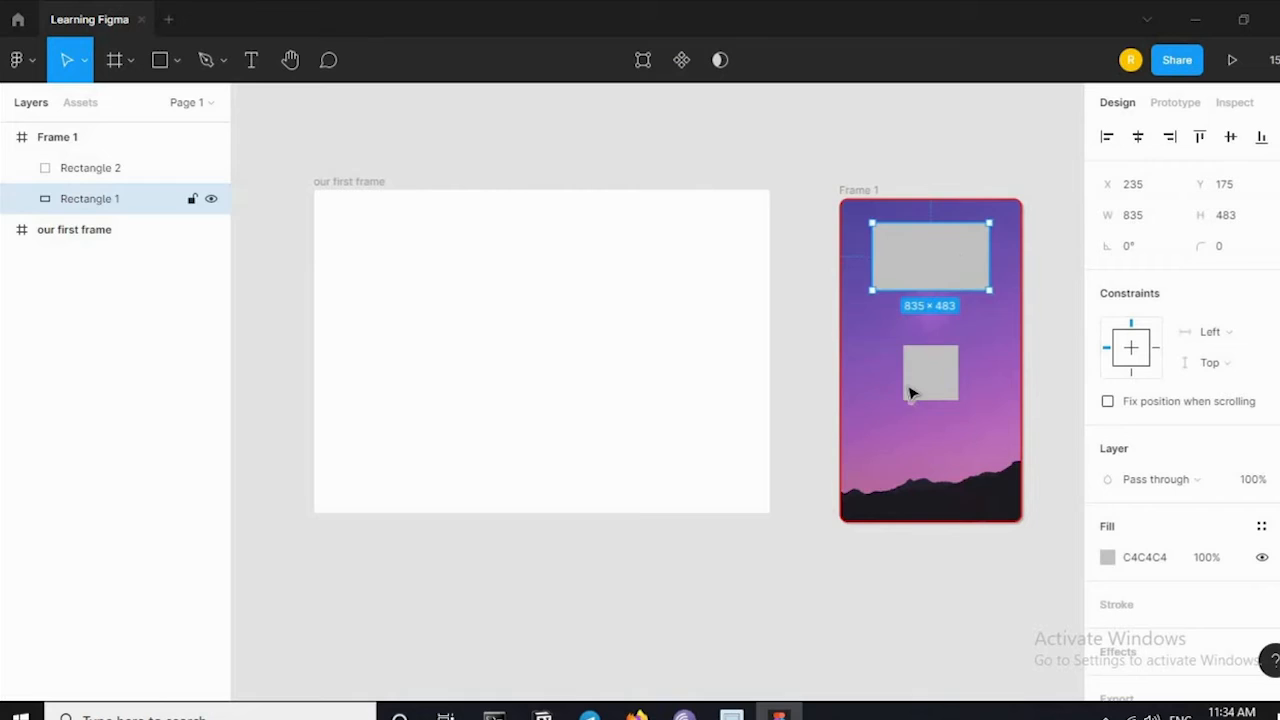
left_click(918, 387)
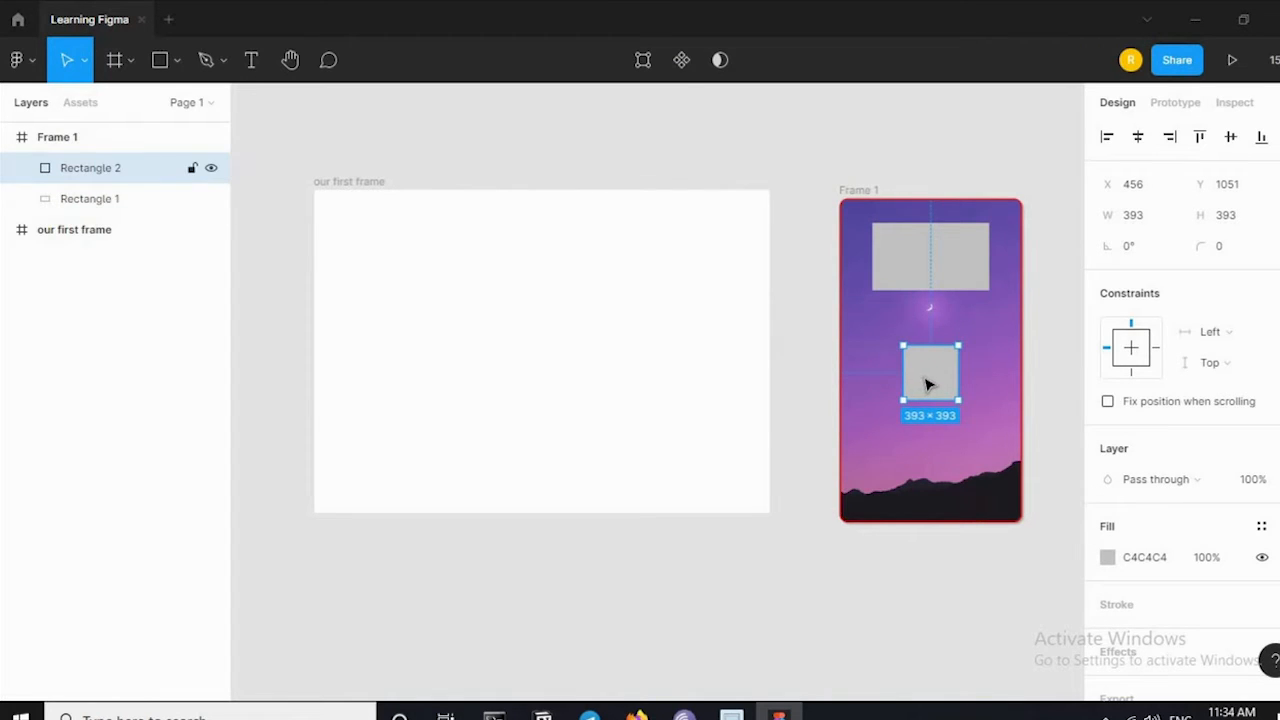
Step: Change the fill of the square in Frame 1 to blue 2042F5
scroll(1208, 489, "down", 1)
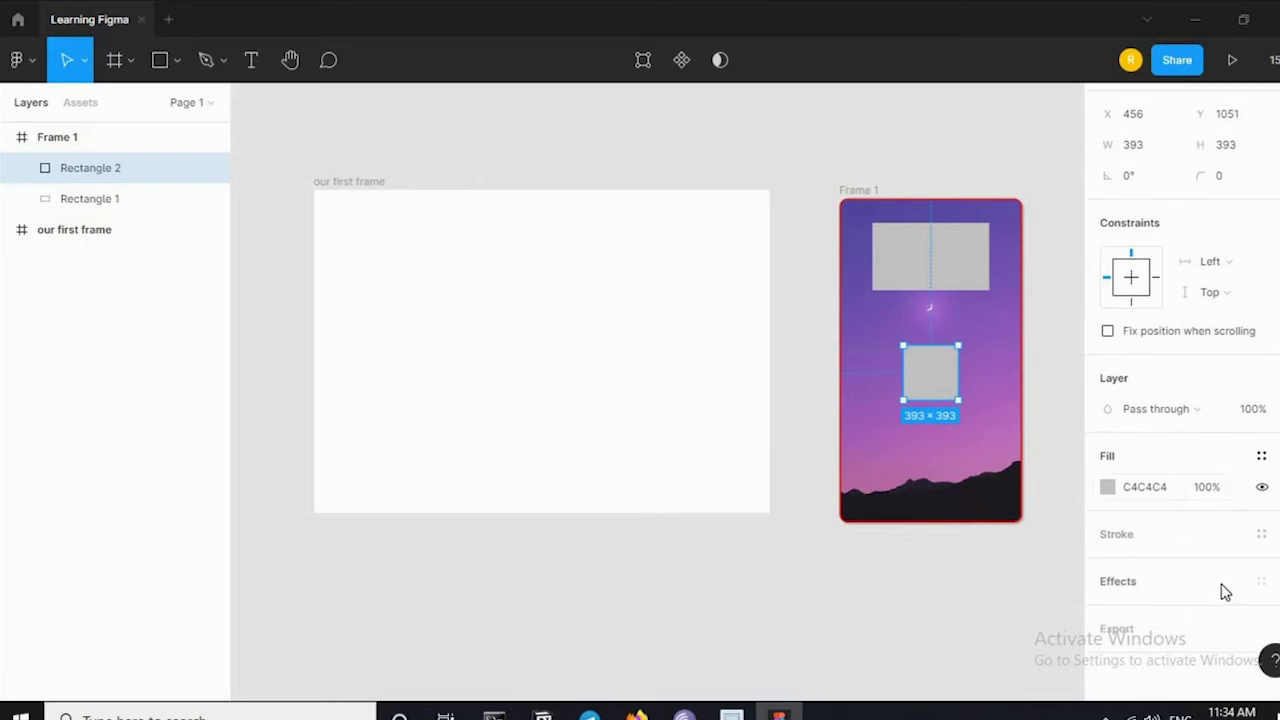
left_click(1108, 487)
left_click(1038, 236)
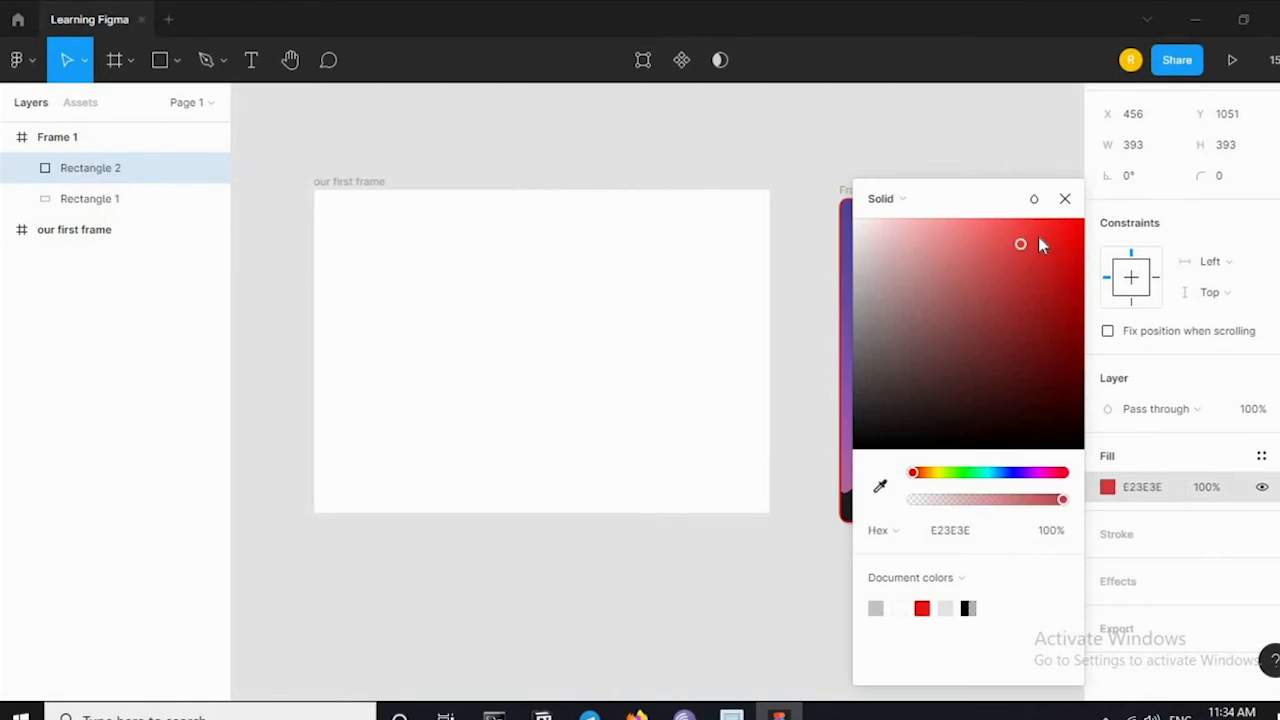
left_click(1012, 473)
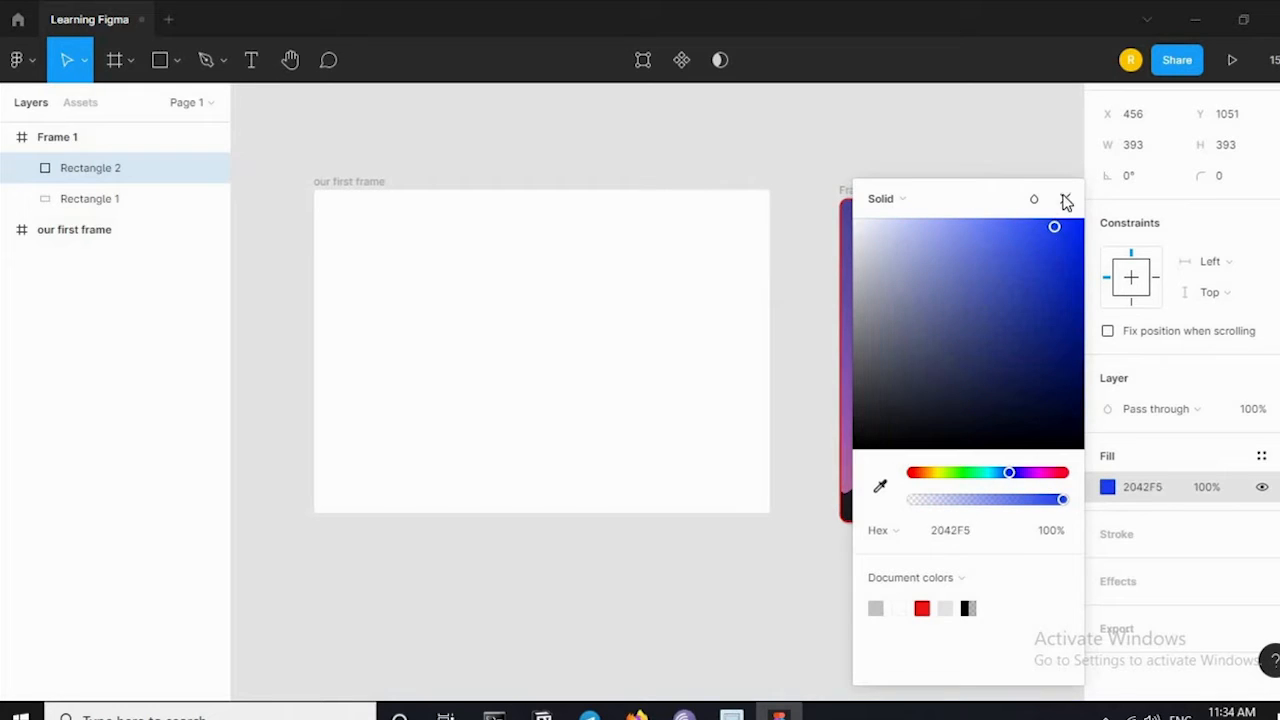
left_click(1065, 199)
Step: Change the fill of the wide rectangle in Frame 1 to white FFFFFF
left_click(966, 260)
scroll(1115, 562, "down", 2)
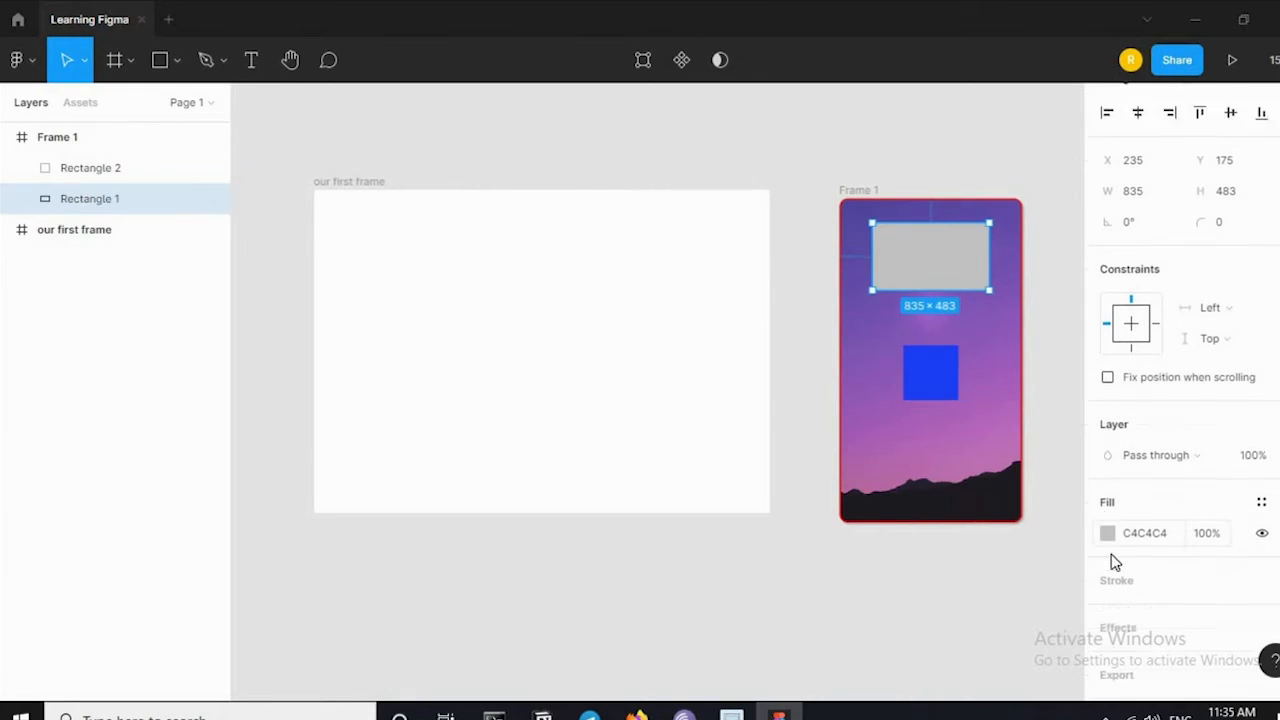
left_click(1108, 487)
left_click_drag(957, 323, 802, 202)
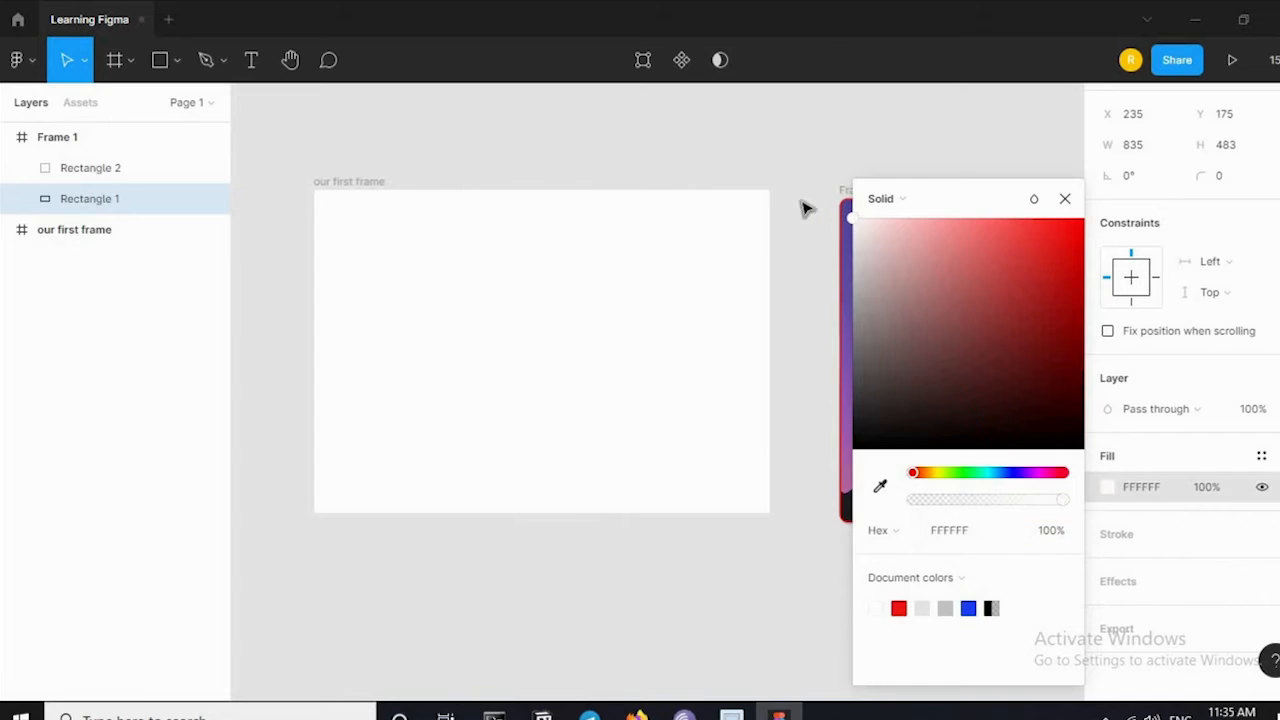
left_click(1066, 199)
Step: Add an inside stroke to the wide rectangle in green 38FF26 with a thickness of 22
left_click(1262, 534)
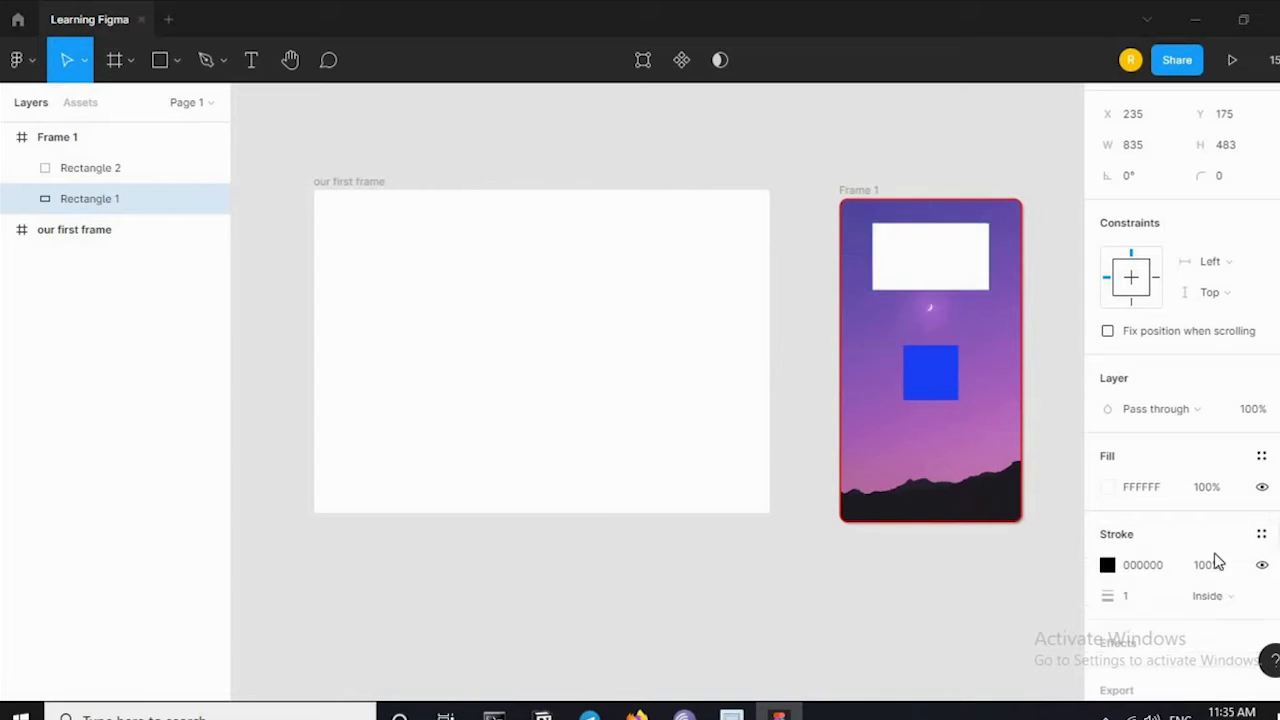
left_click(1107, 565)
left_click(963, 471)
left_click_drag(1020, 249, 1049, 209)
left_click(1065, 200)
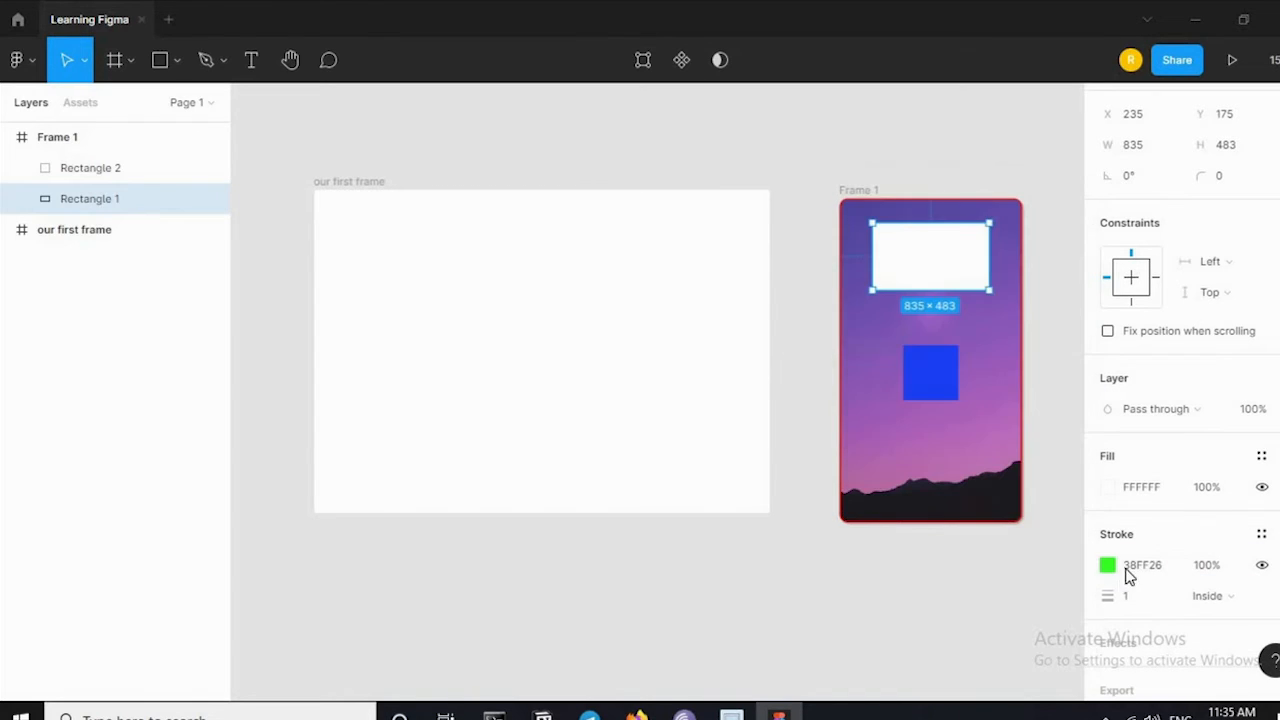
left_click_drag(1115, 597, 1163, 597)
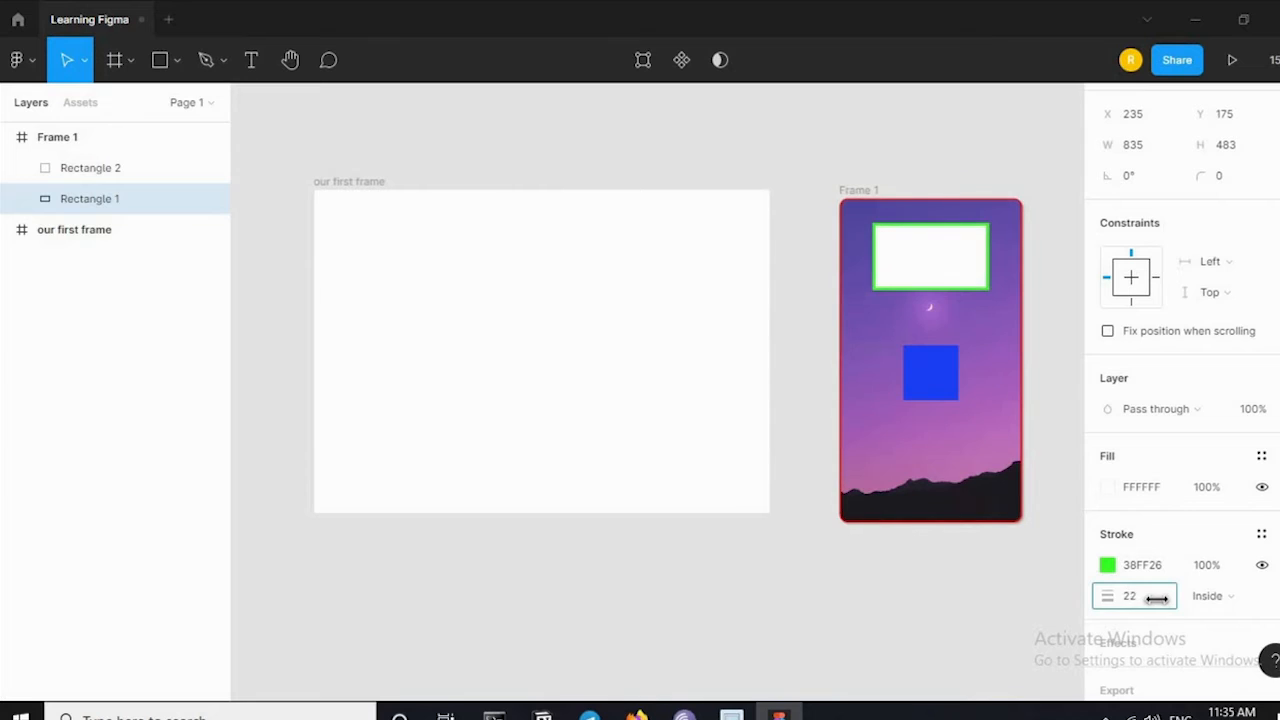
left_click(928, 170)
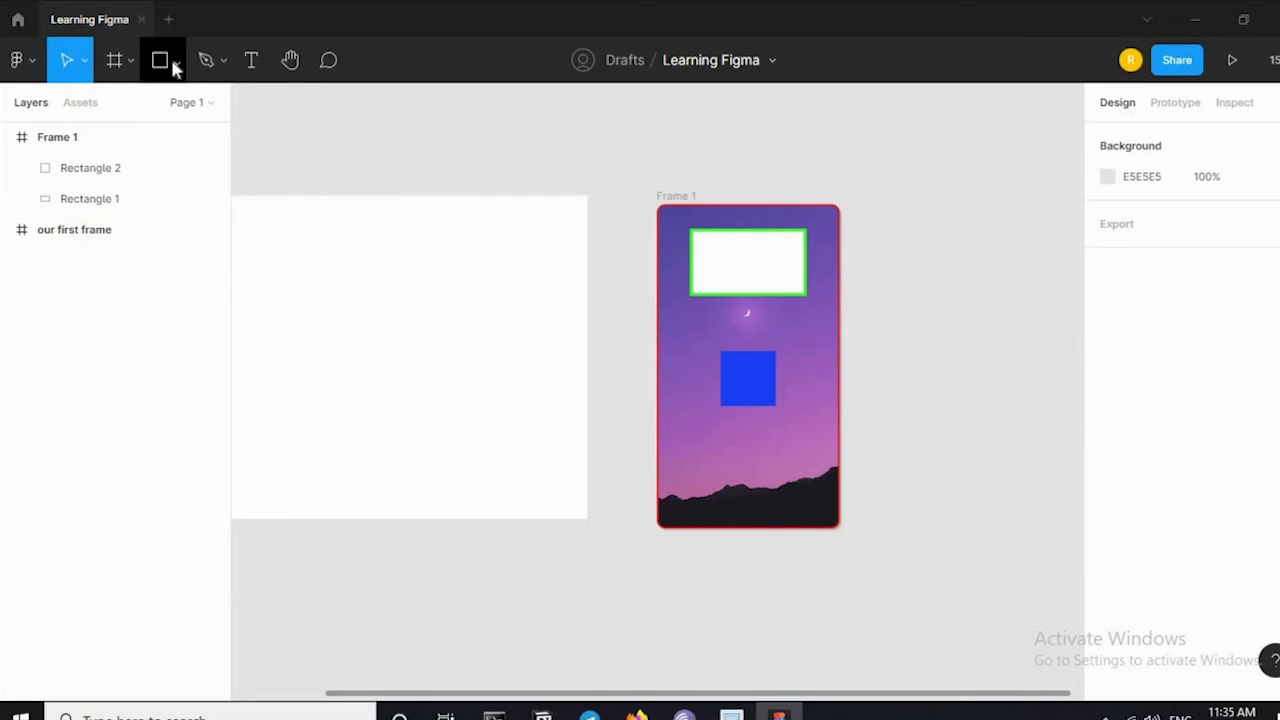
Step: Draw a horizontal line about 899 long between the wide rectangle and the blue square
left_click(175, 65)
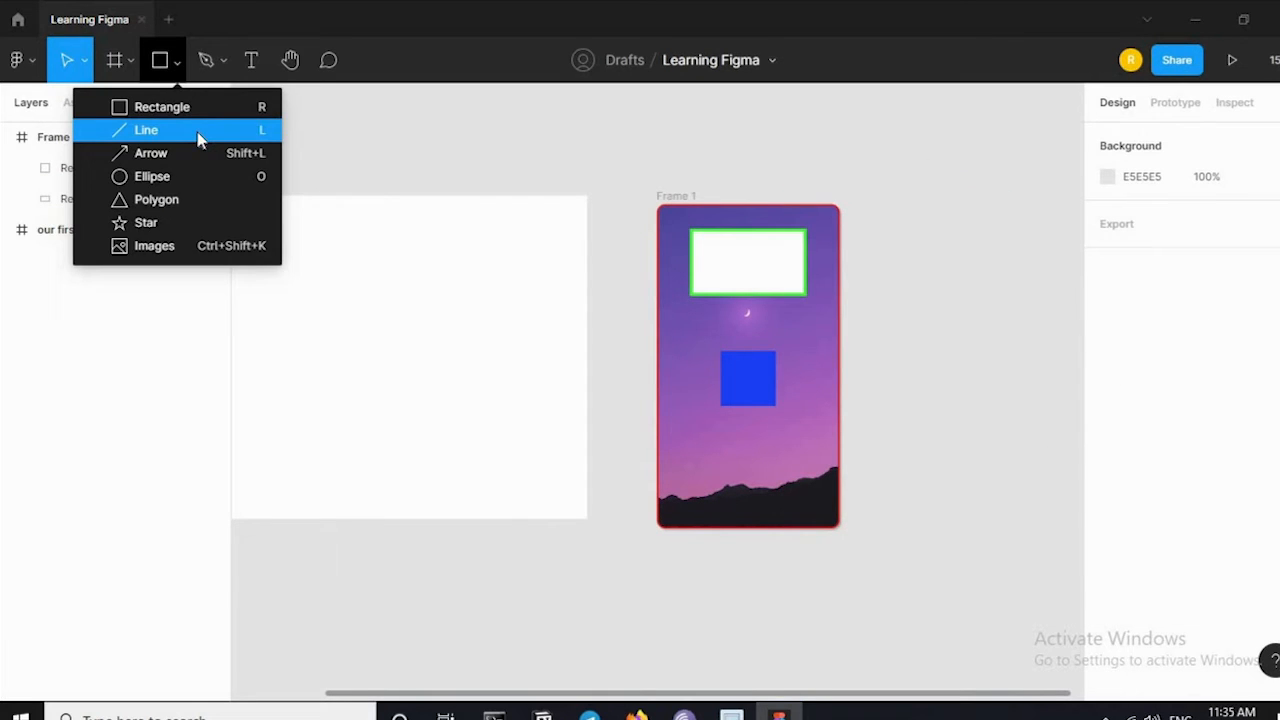
left_click(200, 130)
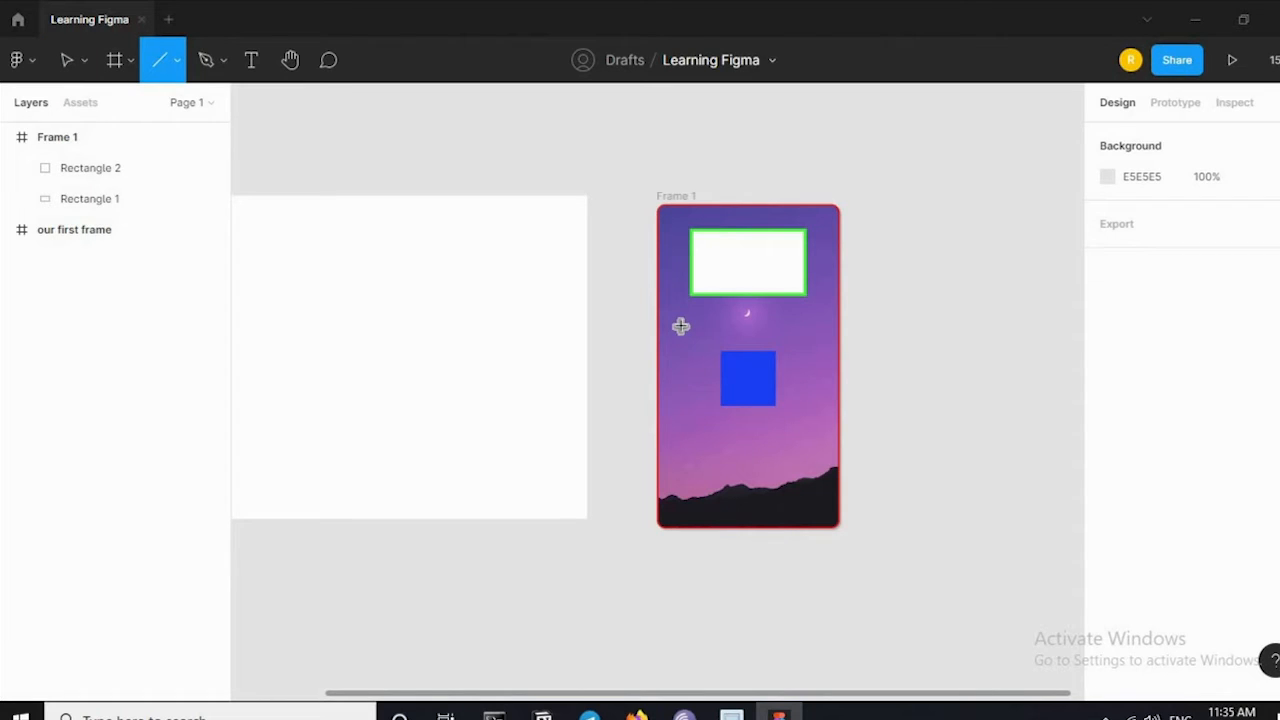
mouse_move(681, 326)
left_mouse_down()
mouse_move(800, 329)
mouse_move(784, 330)
left_mouse_up()
left_click_drag(789, 453, 778, 313)
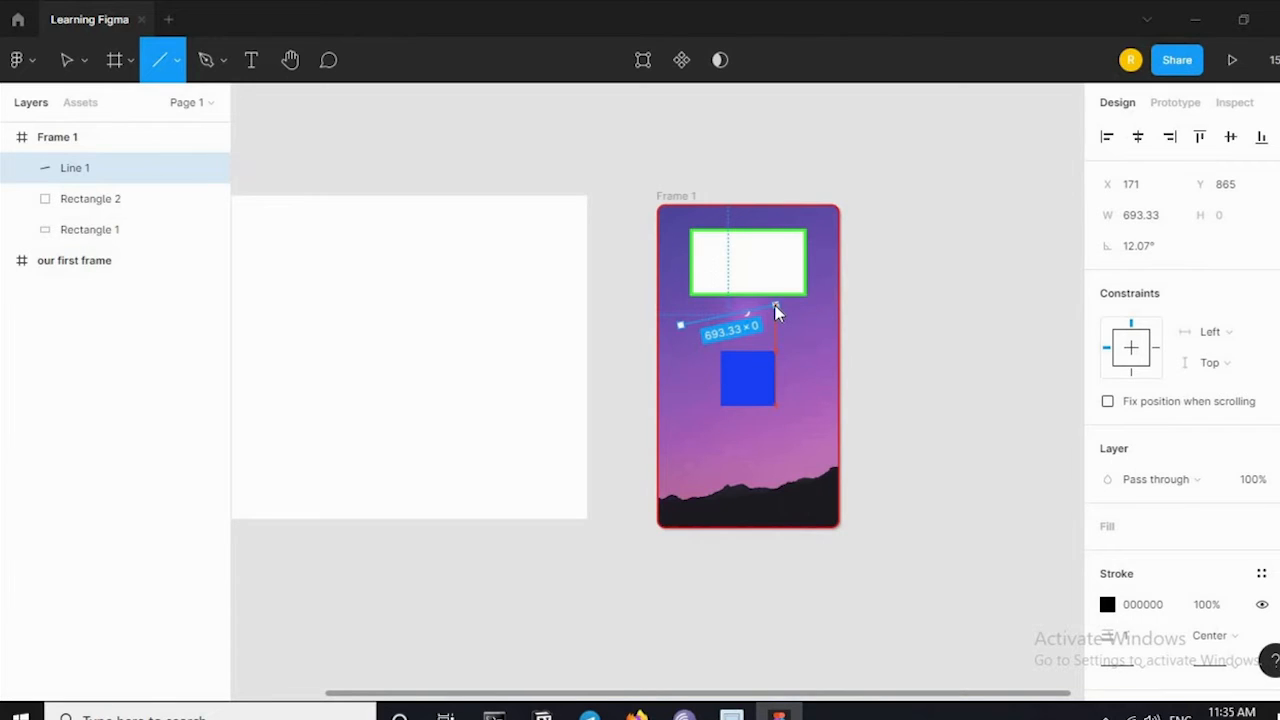
key("shift")
left_click_drag(778, 313, 380, 322)
left_click_drag(282, 633, 841, 250)
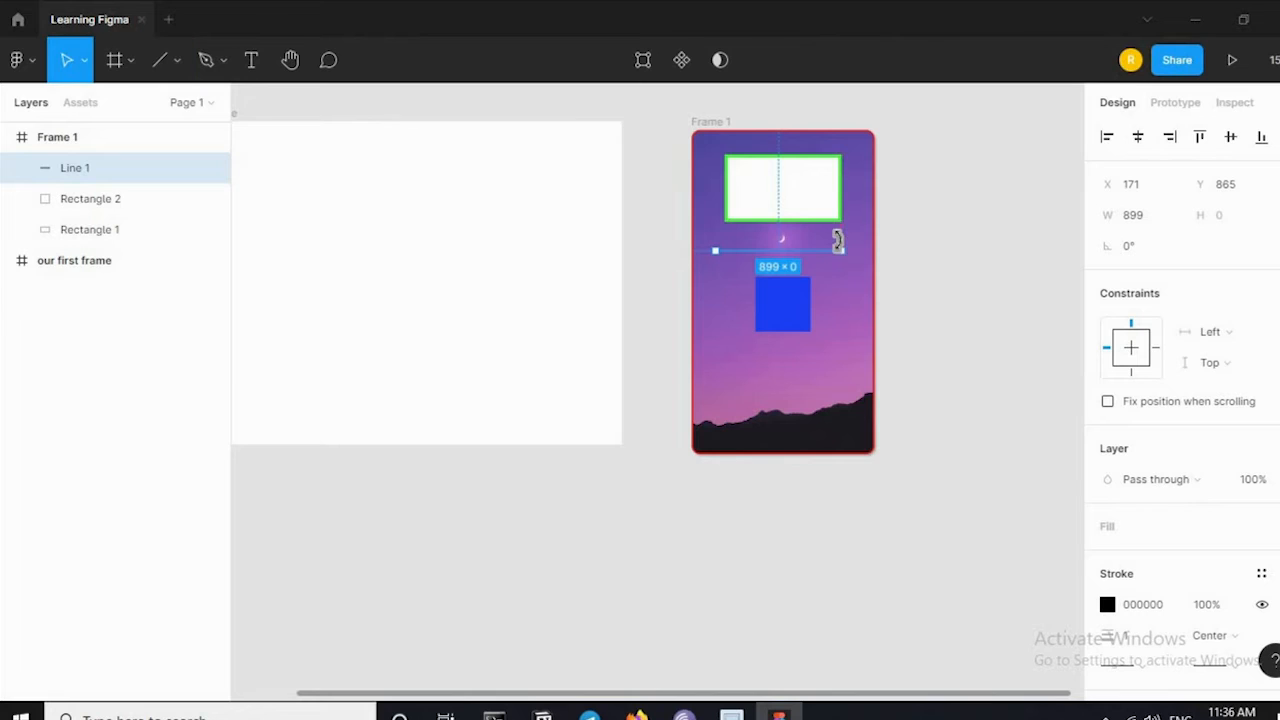
left_click(925, 233)
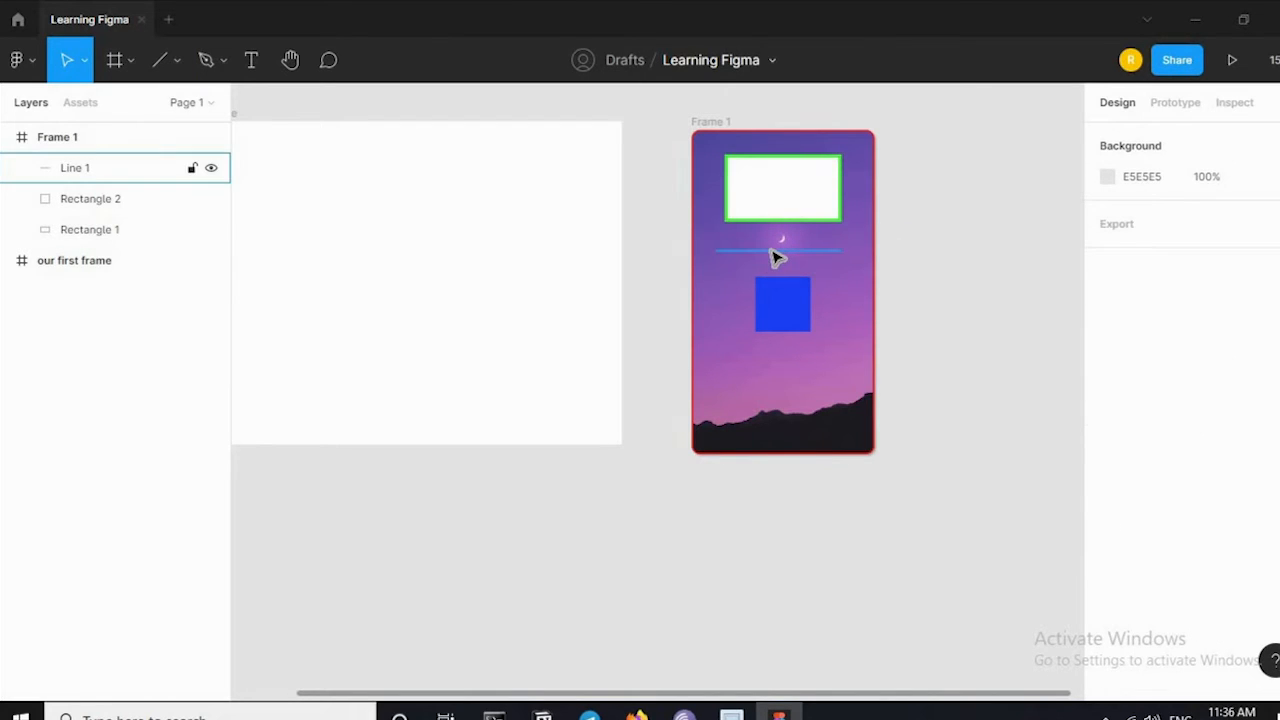
Step: Set the horizontal line's stroke to a thickness of 24 and red E52A2A
left_click(778, 252)
scroll(1138, 505, "down", 3)
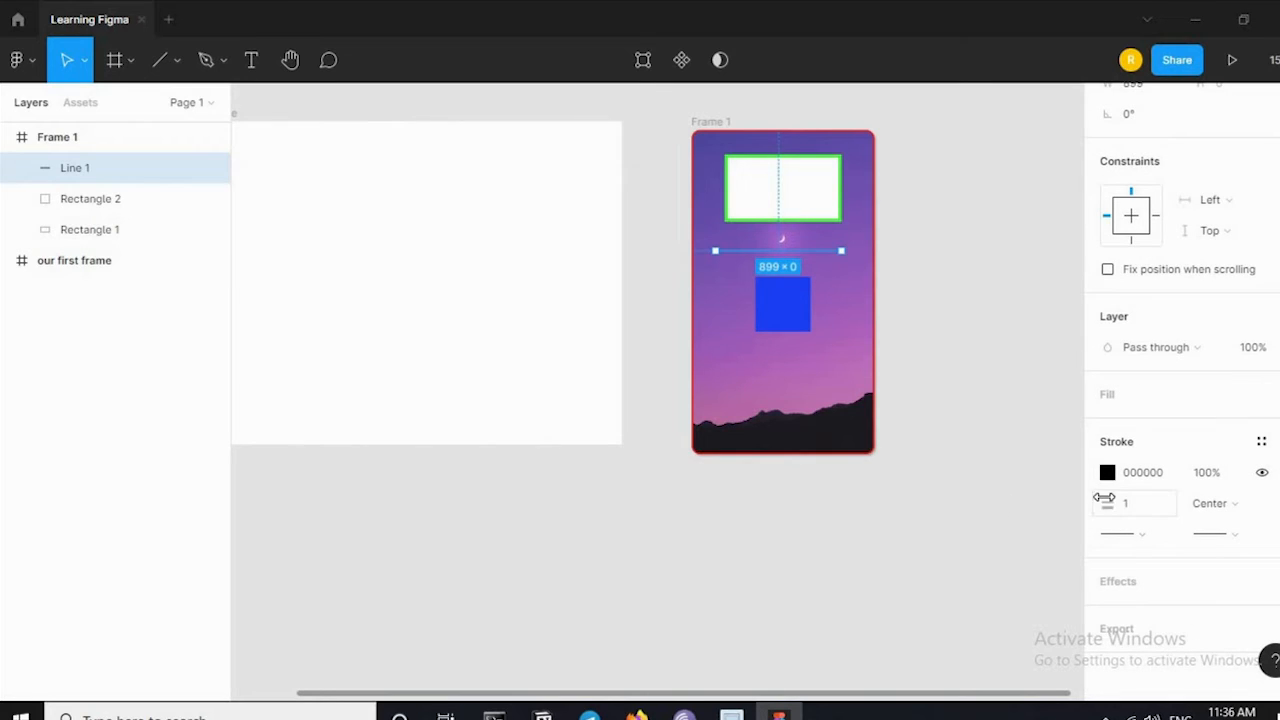
left_click_drag(1108, 505, 1152, 512)
left_click(1107, 474)
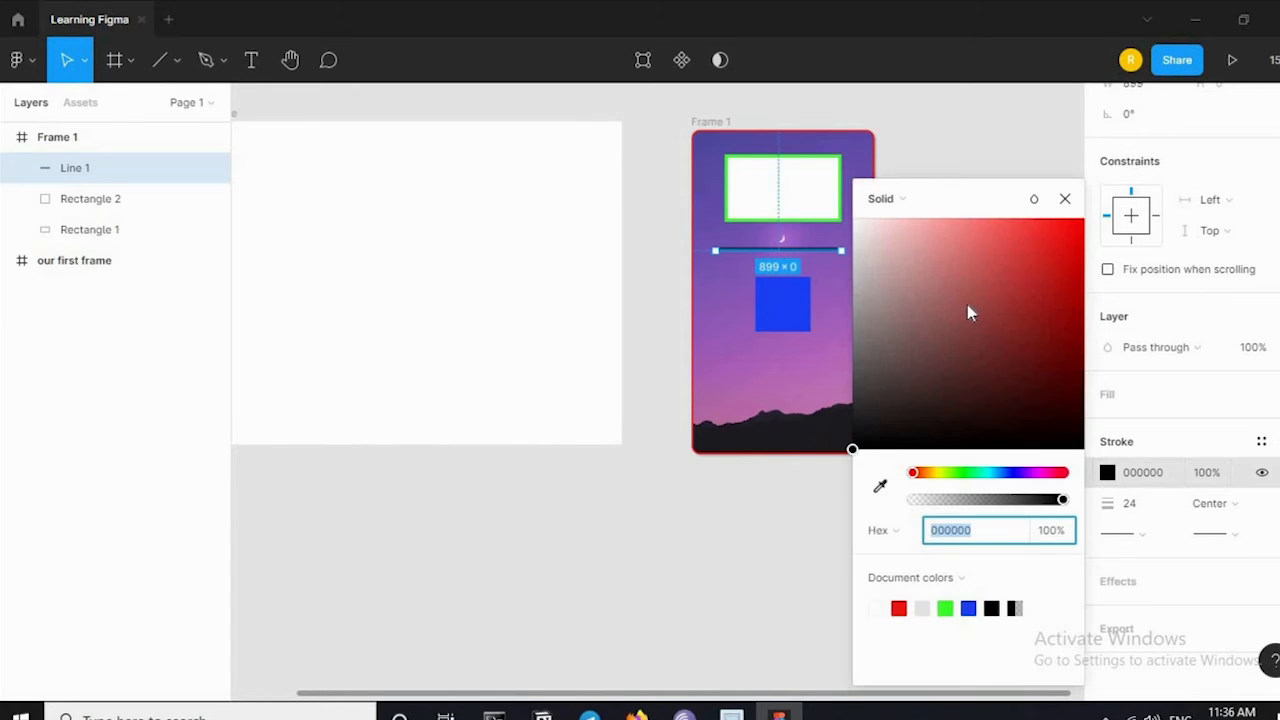
left_click(1042, 243)
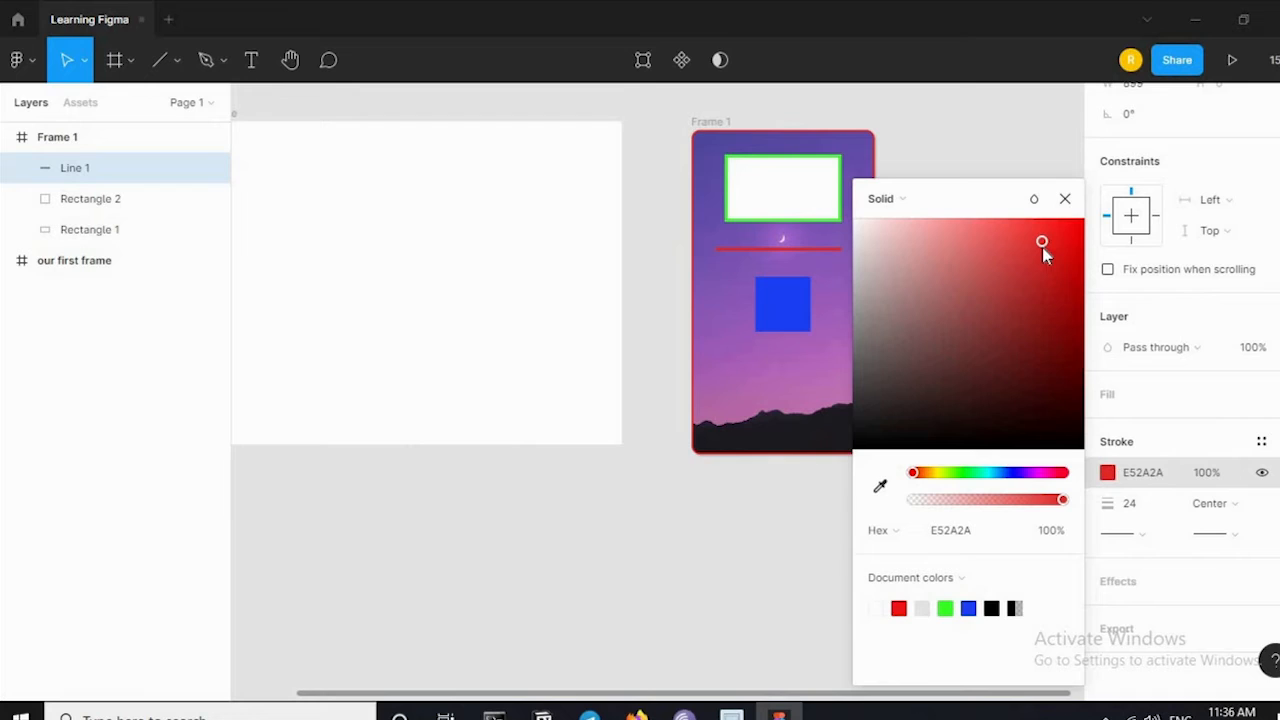
left_click(1066, 202)
left_click(1033, 208)
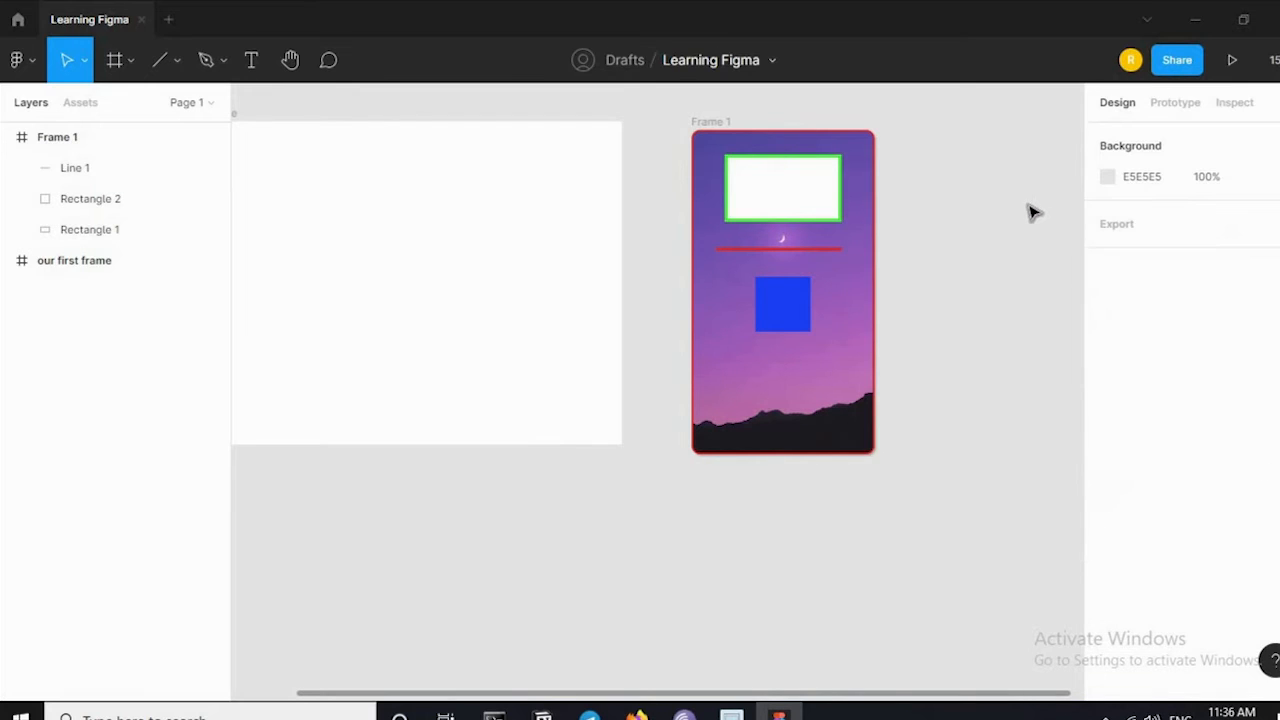
Step: Draw a horizontal arrow about 886 long from left to right just below the red line
left_click(179, 62)
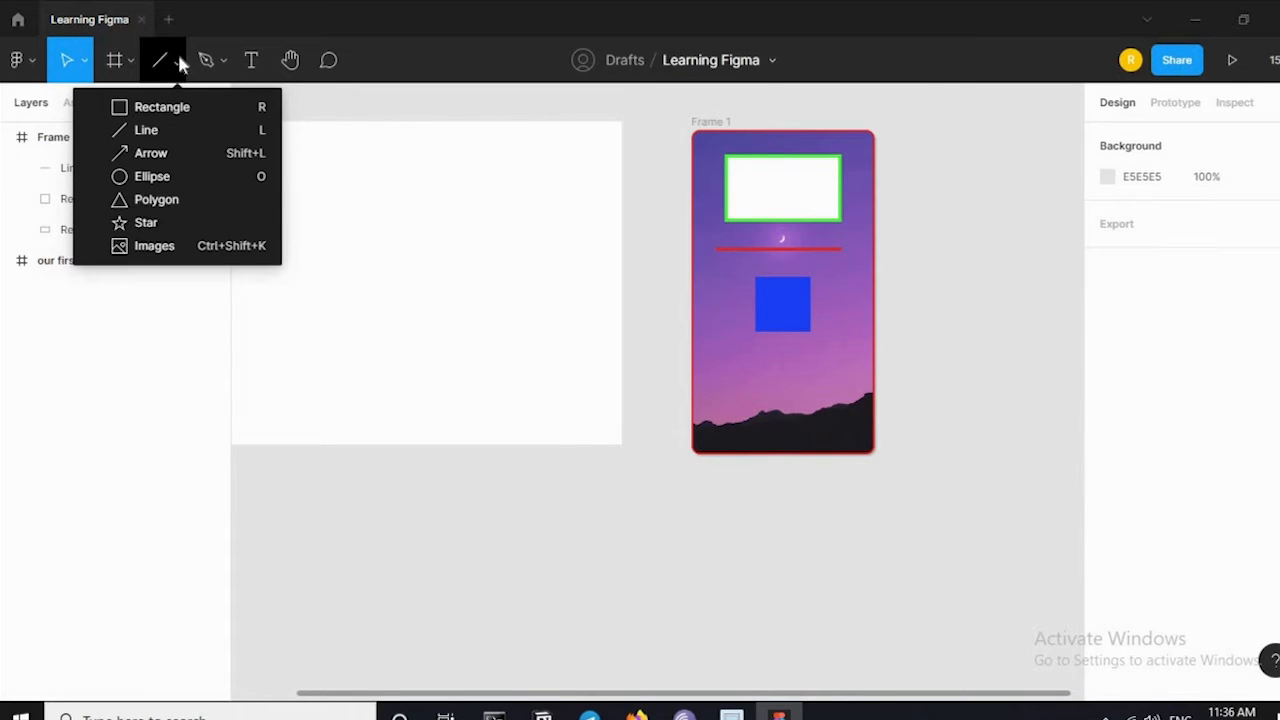
left_click(175, 153)
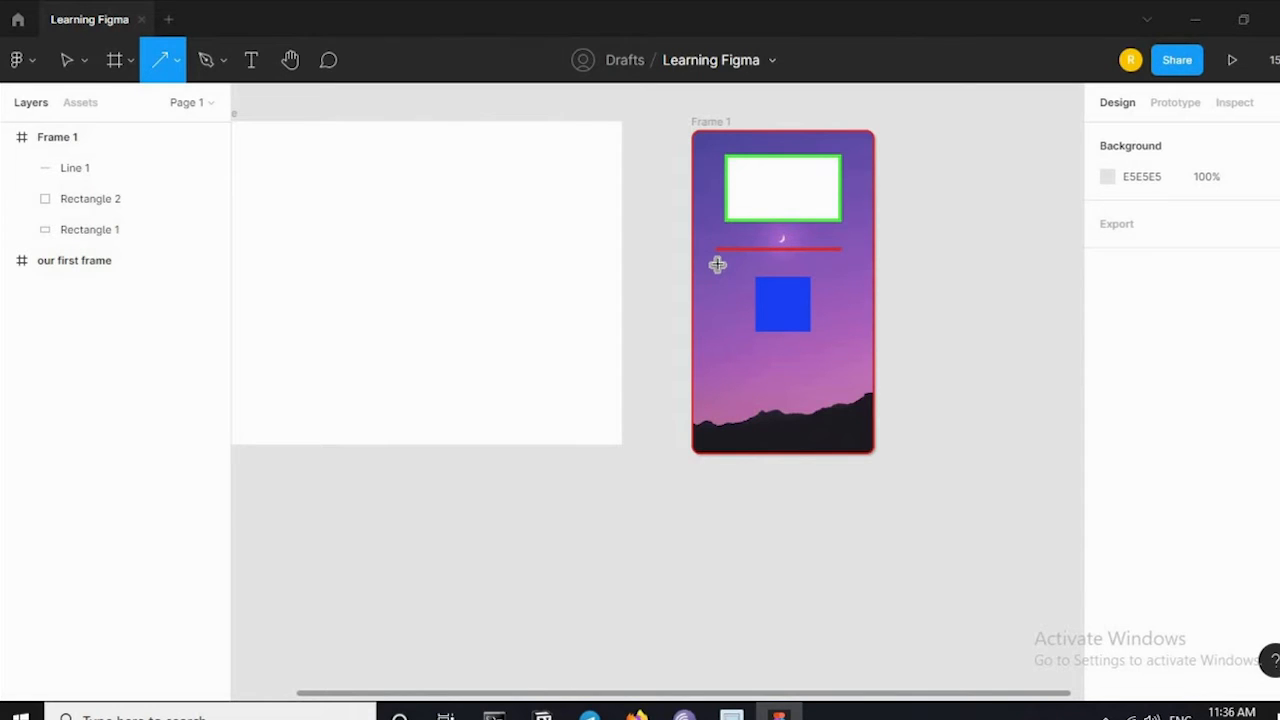
left_click_drag(717, 263, 841, 263)
left_click(940, 290)
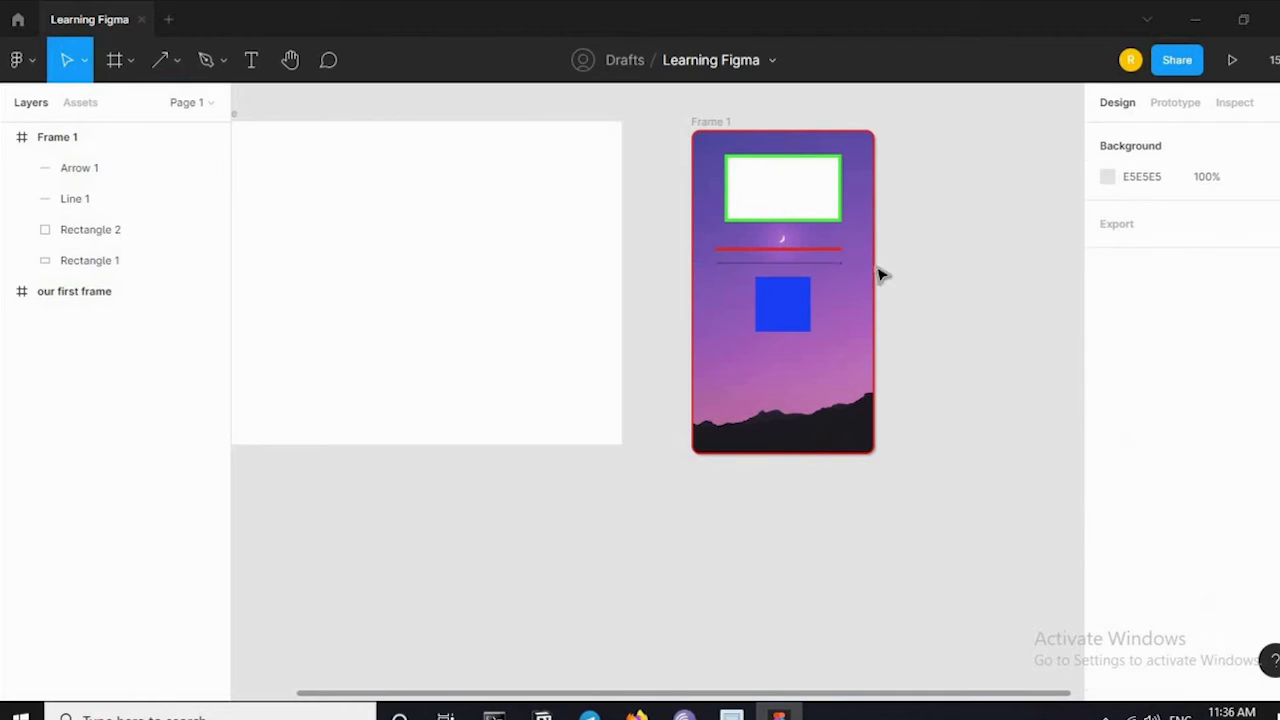
Step: Set the arrow's stroke to a thickness of 19 and turquoise 1EFFD6
left_click(813, 265)
scroll(1117, 503, "down", 2)
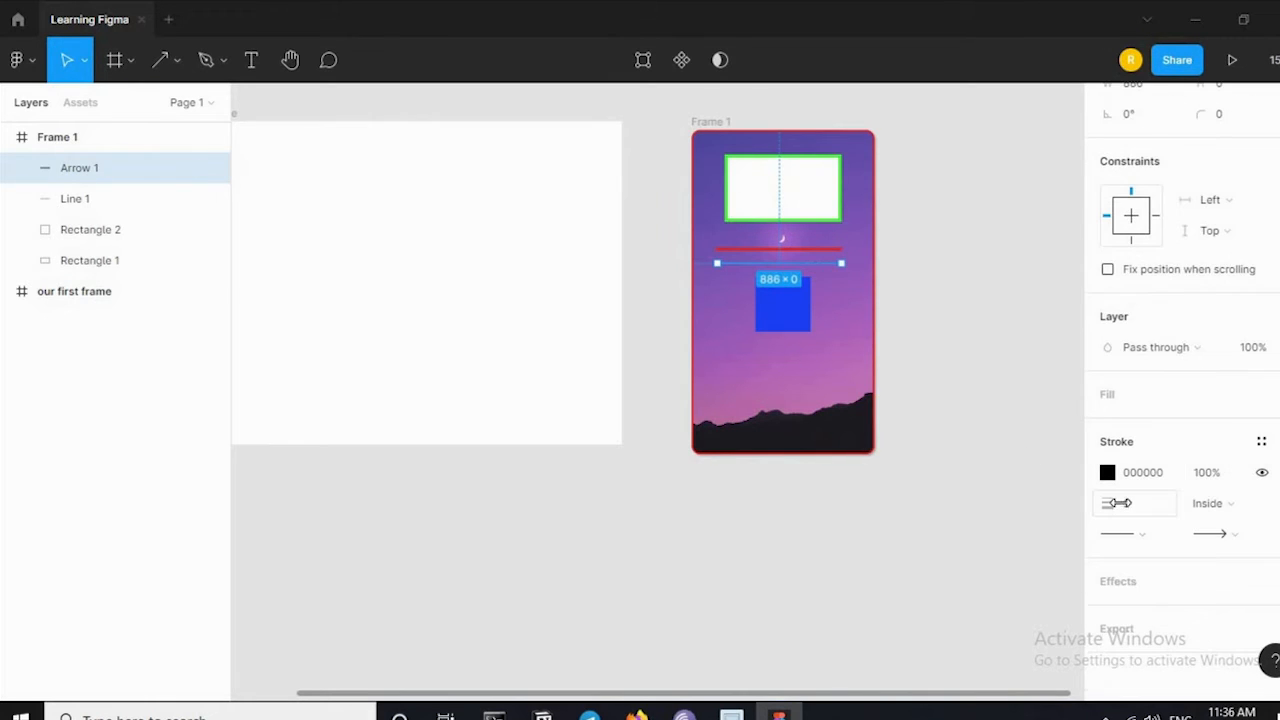
left_click_drag(1115, 505, 1131, 505)
left_click(1107, 472)
left_click_drag(999, 321, 1058, 212)
left_click(1064, 200)
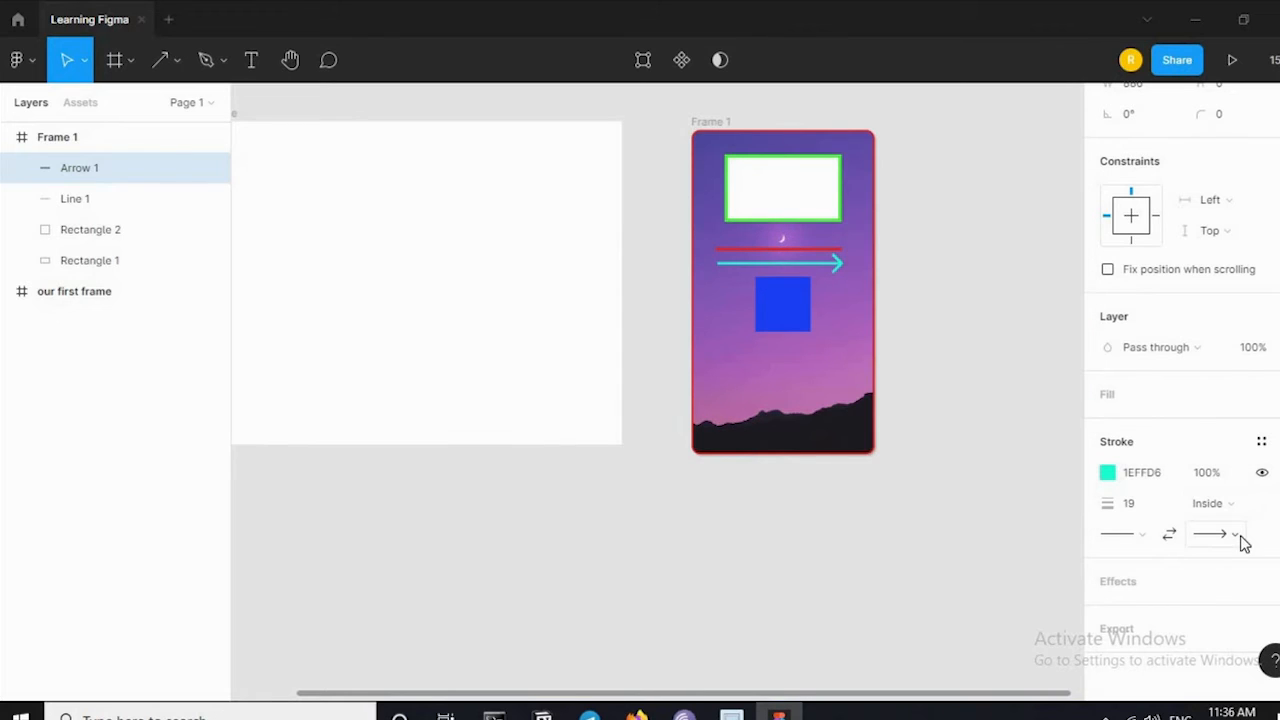
Step: Try the Diamond arrow end style on the turquoise arrow and restore the Line arrow style
left_click(1240, 536)
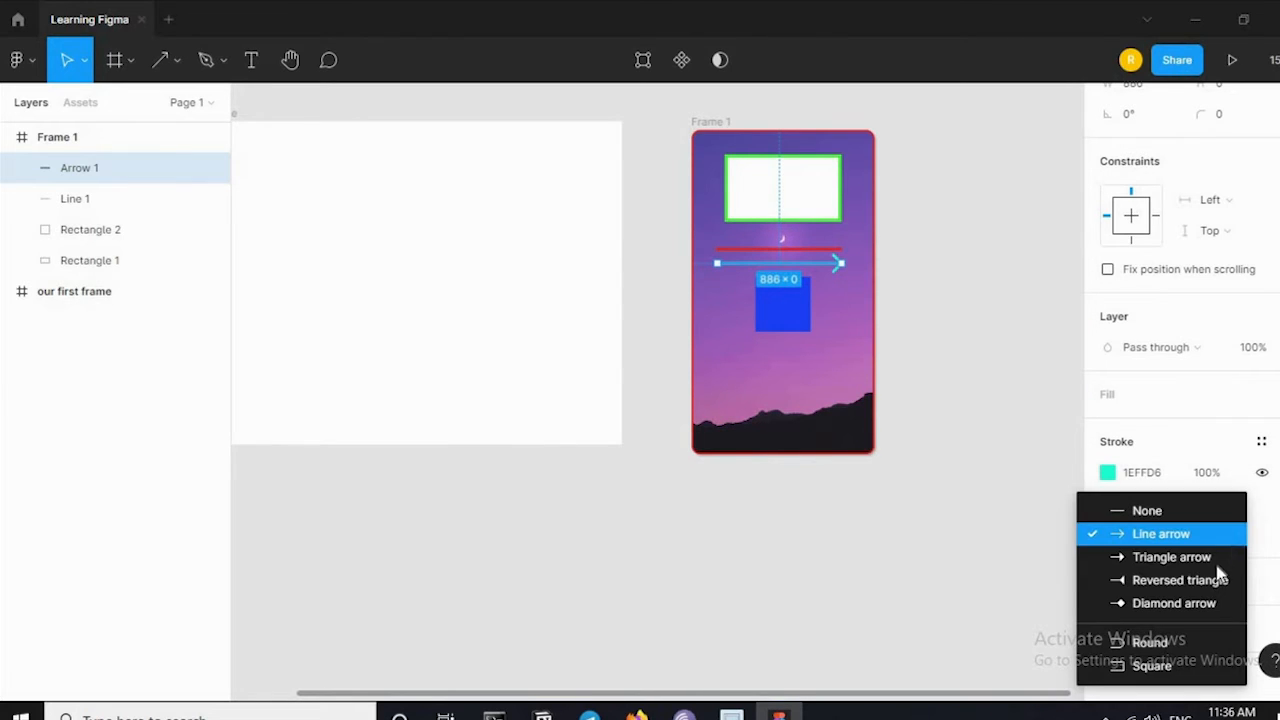
left_click(1211, 600)
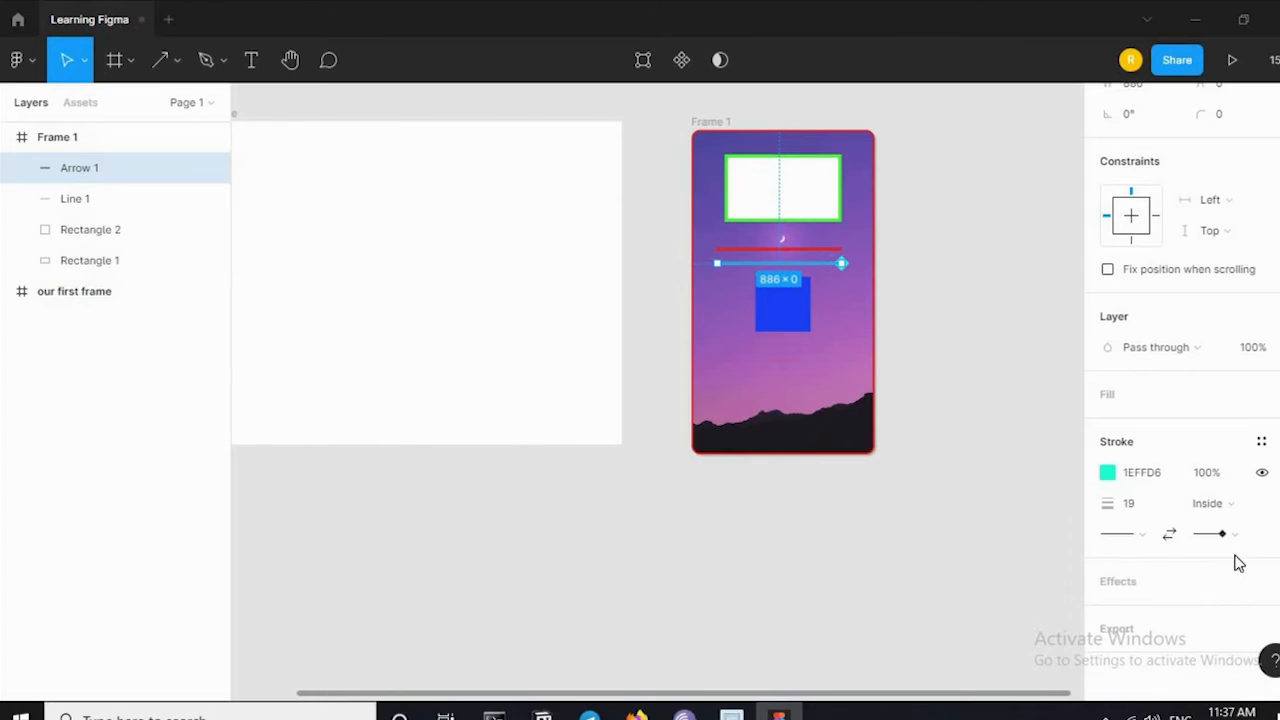
left_click(1242, 536)
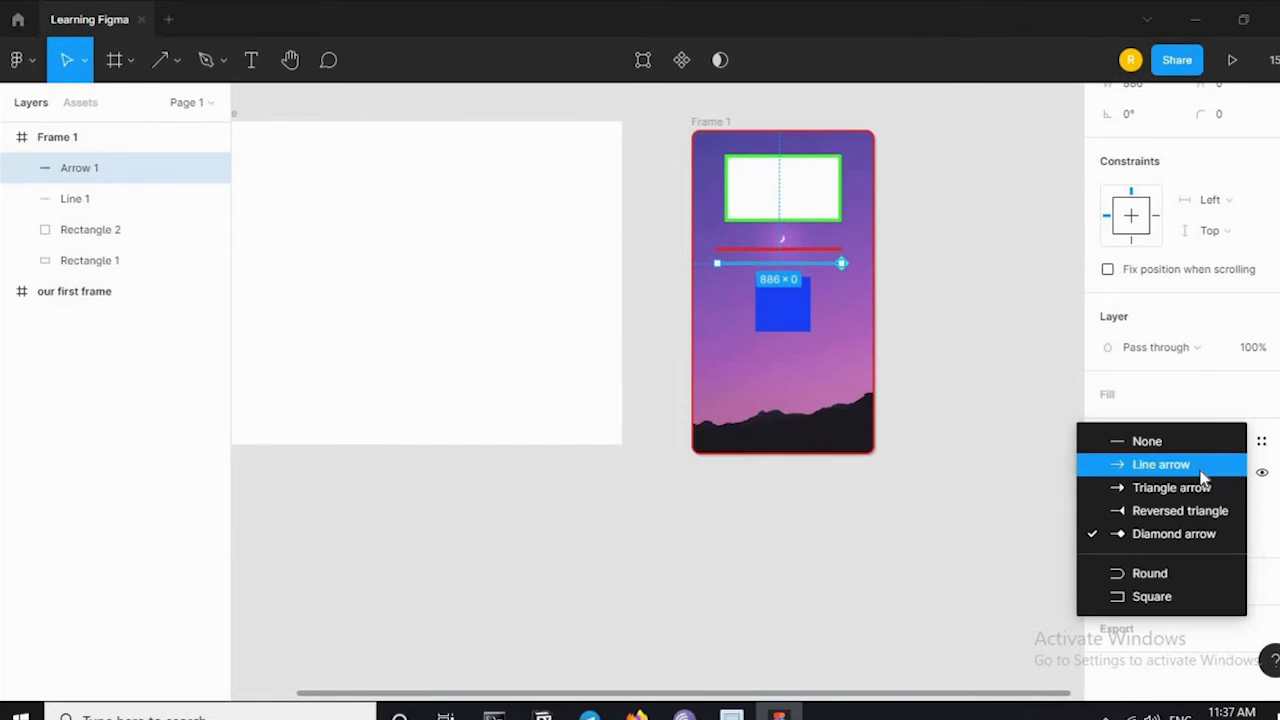
left_click(1200, 477)
left_click(1063, 492)
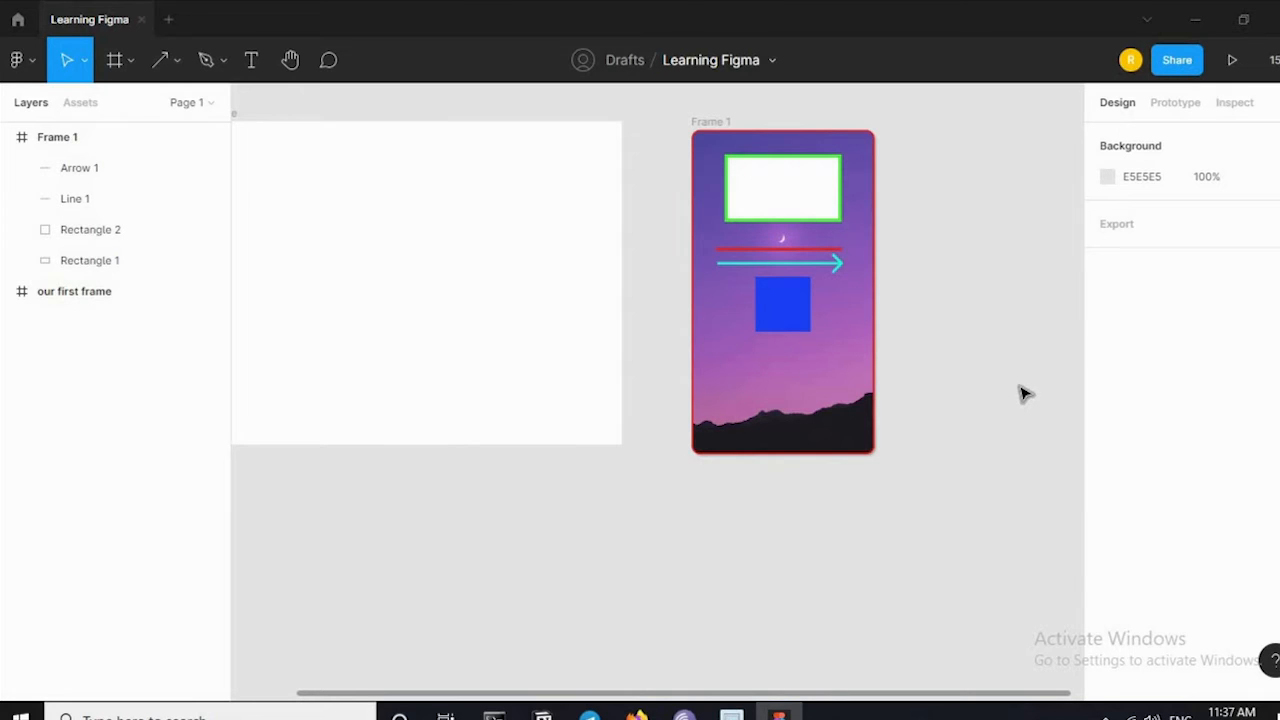
Step: Draw a tall ellipse about 235 × 558 to the lower left of the blue square
left_click(177, 60)
left_click(177, 174)
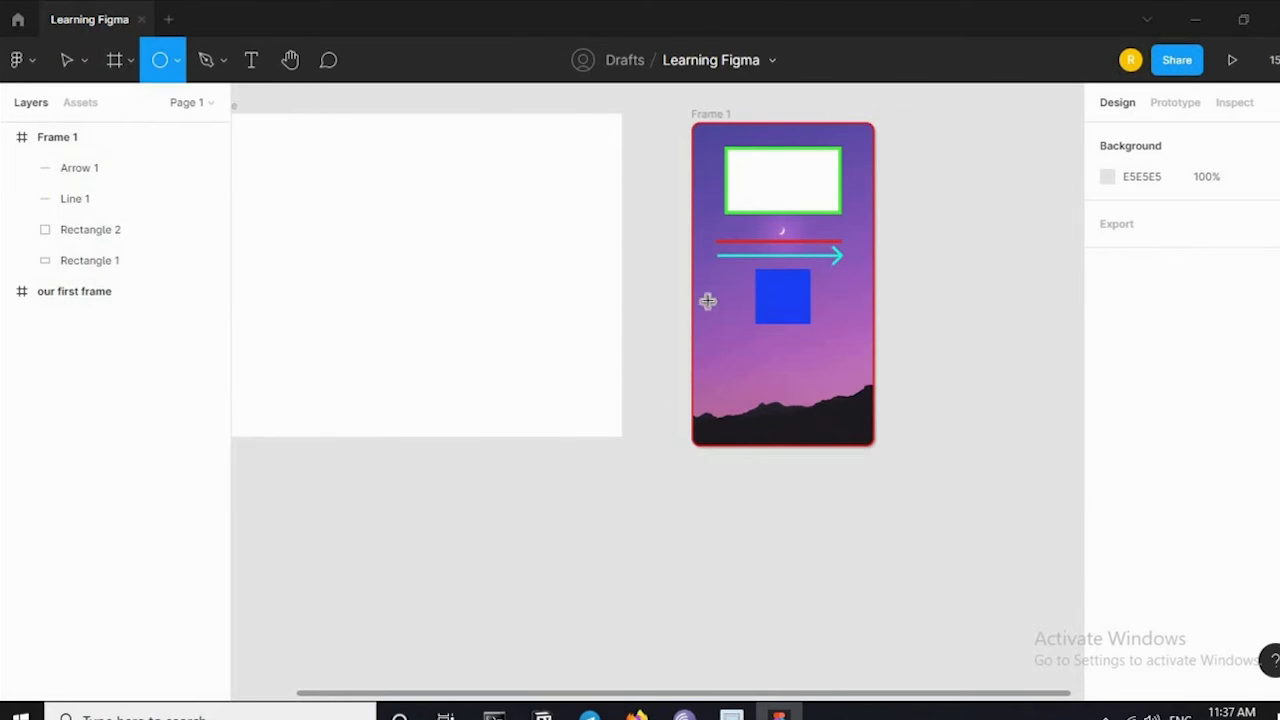
mouse_move(709, 300)
left_mouse_down()
mouse_move(814, 447)
mouse_move(843, 520)
mouse_move(742, 378)
left_mouse_up()
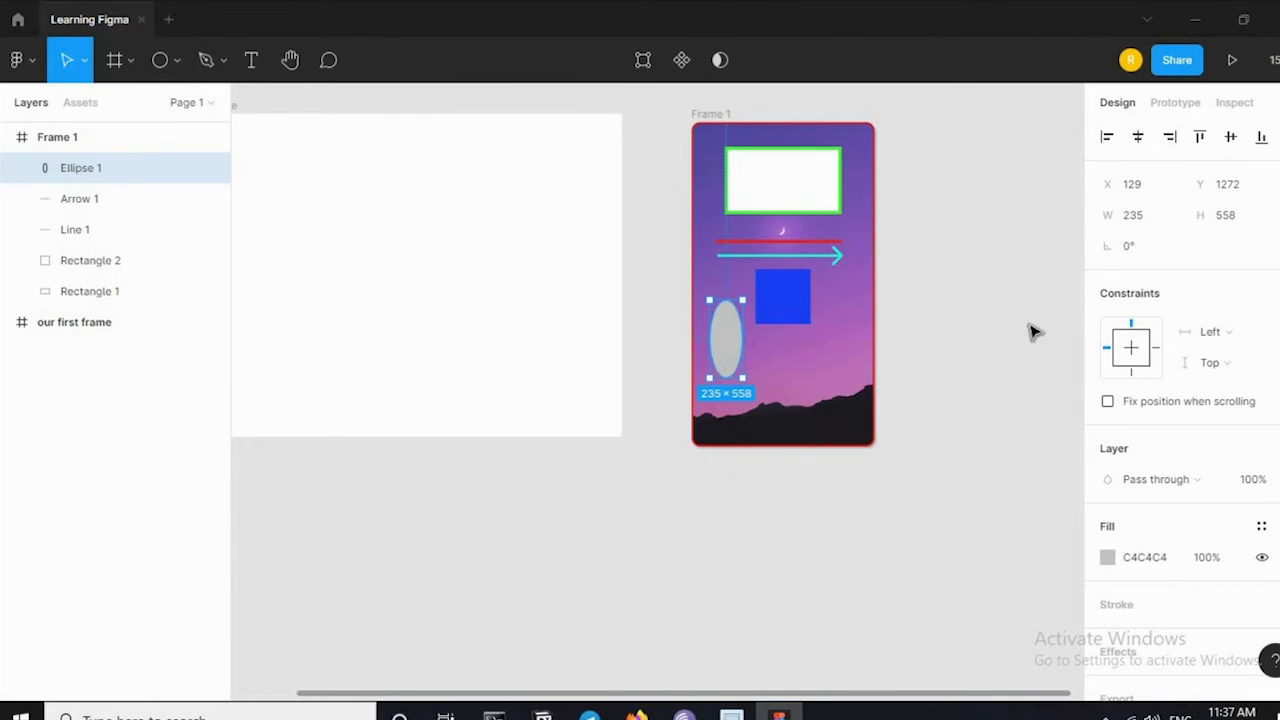
left_click(956, 332)
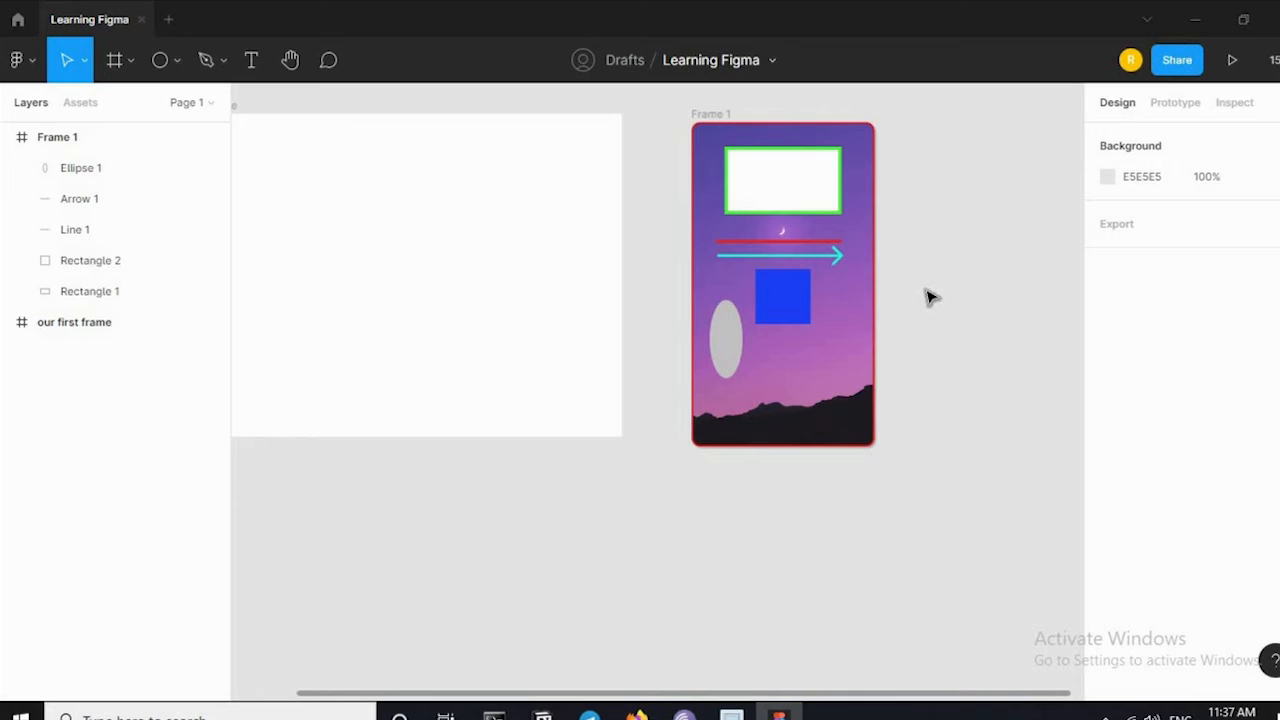
Step: Draw a perfect circle about 441 × 441 below the blue square, slightly to its right
left_click(178, 62)
left_click(204, 175)
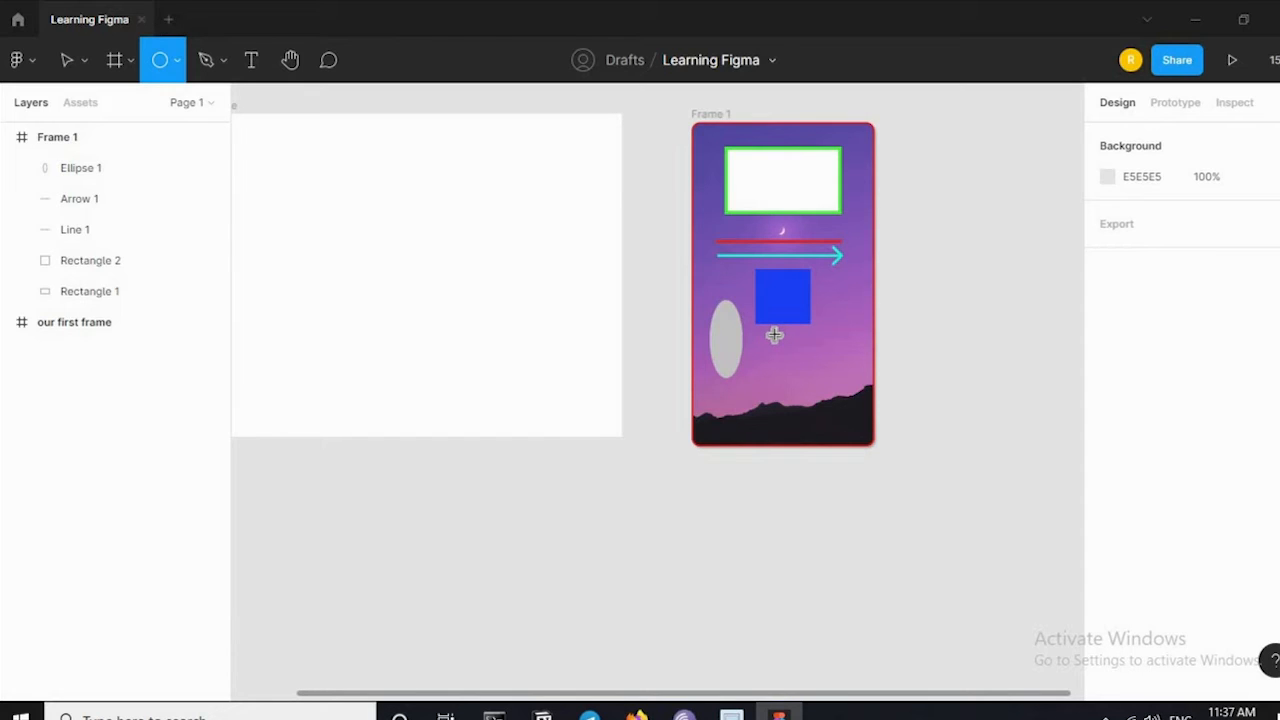
mouse_move(774, 335)
left_mouse_down()
mouse_move(800, 403)
mouse_move(798, 386)
mouse_move(860, 425)
mouse_move(791, 431)
mouse_move(782, 403)
left_mouse_up()
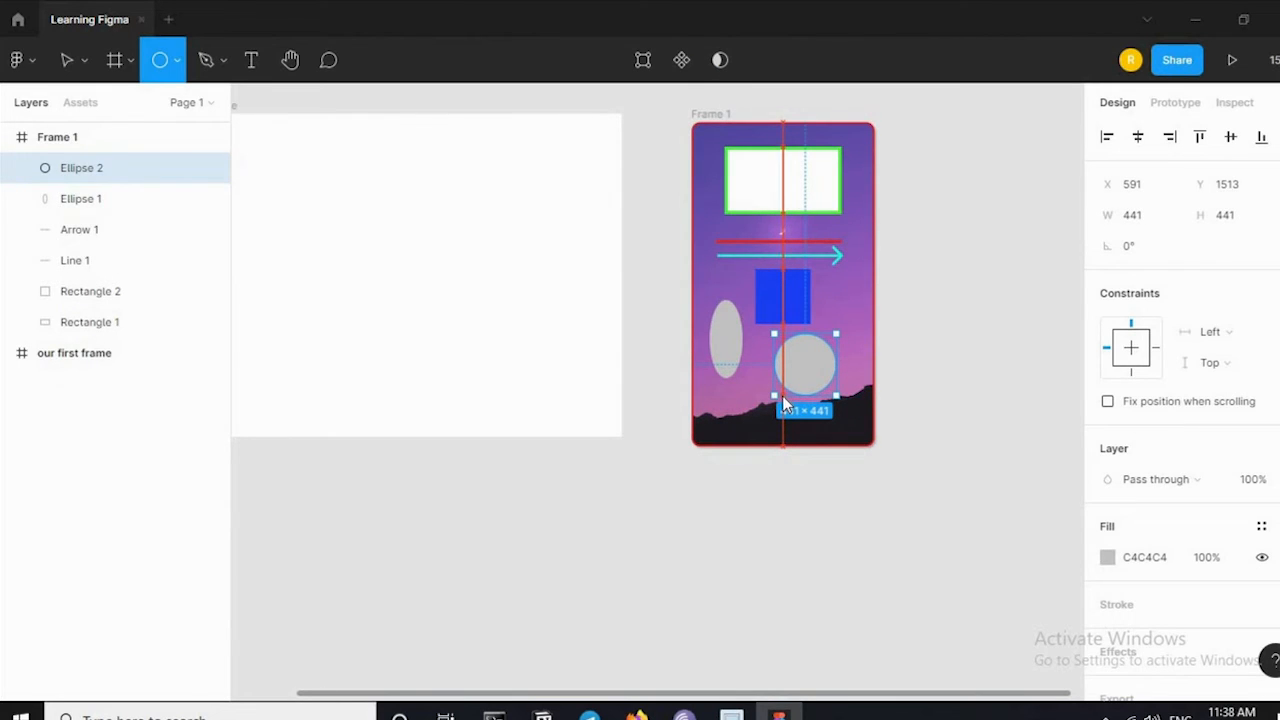
left_click_drag(783, 397, 783, 397)
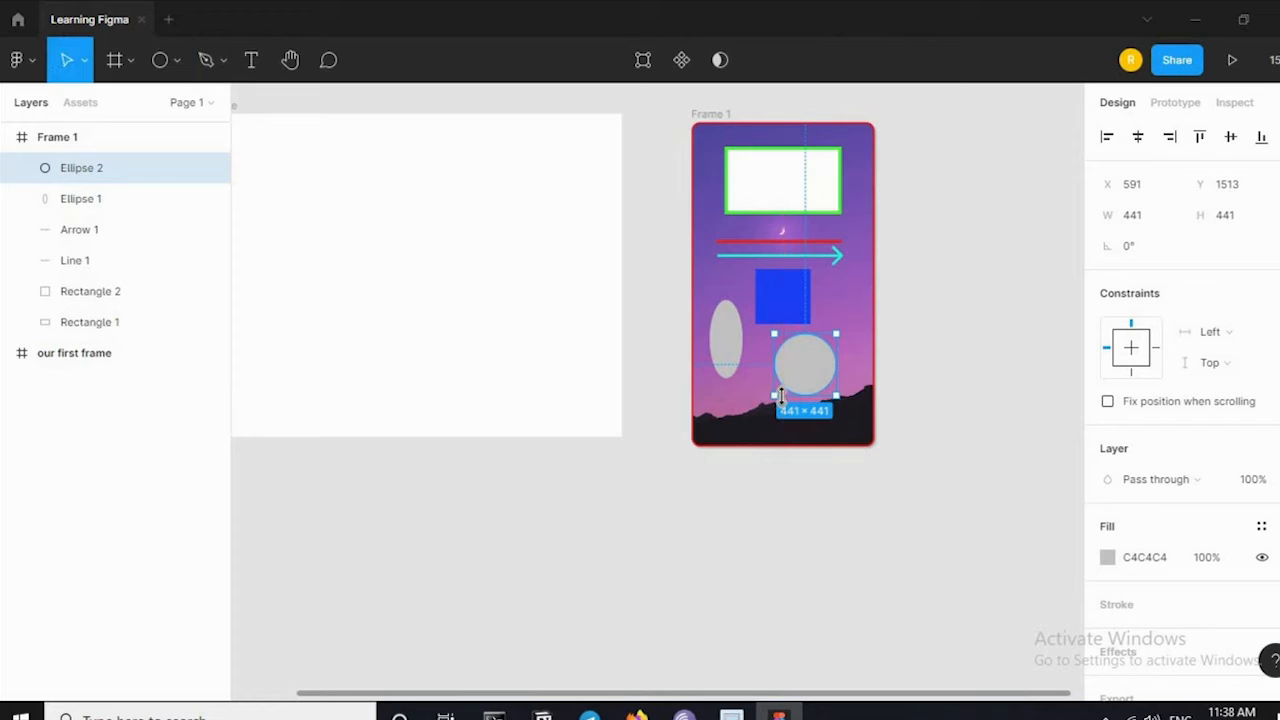
left_click(977, 346)
scroll(823, 357, "up", 1)
scroll(823, 357, "left", 2)
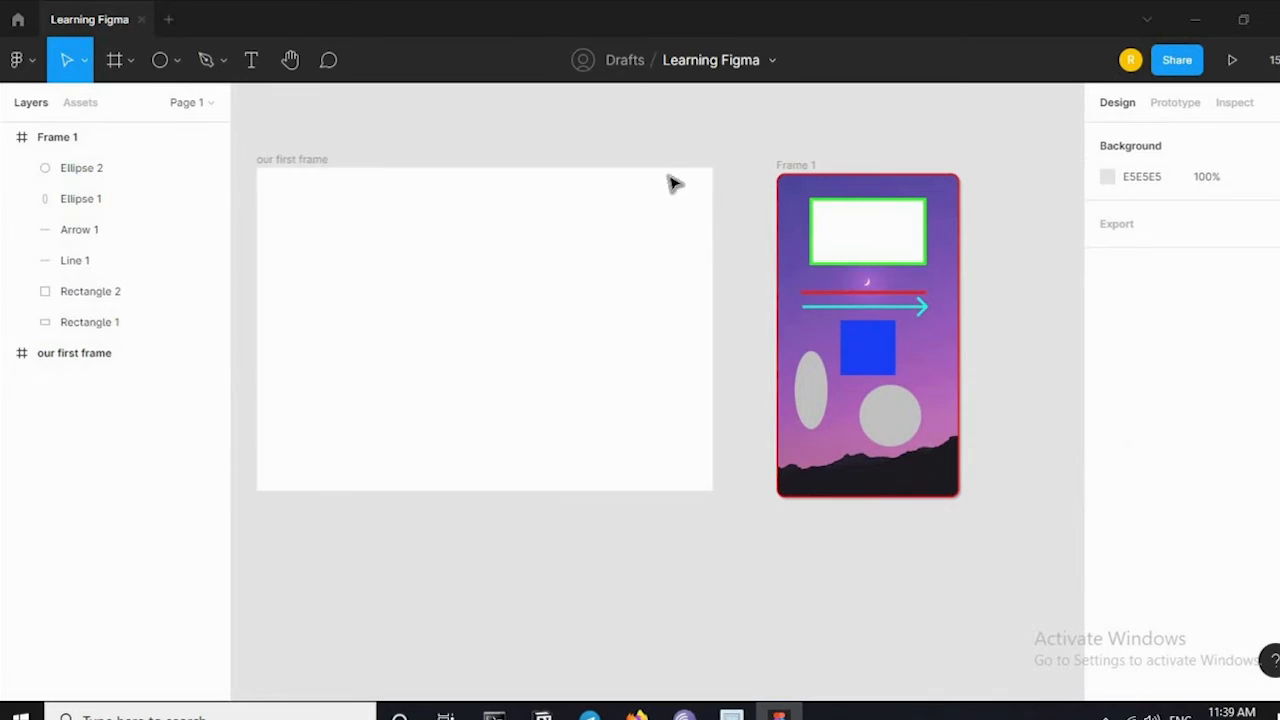
left_click(440, 237)
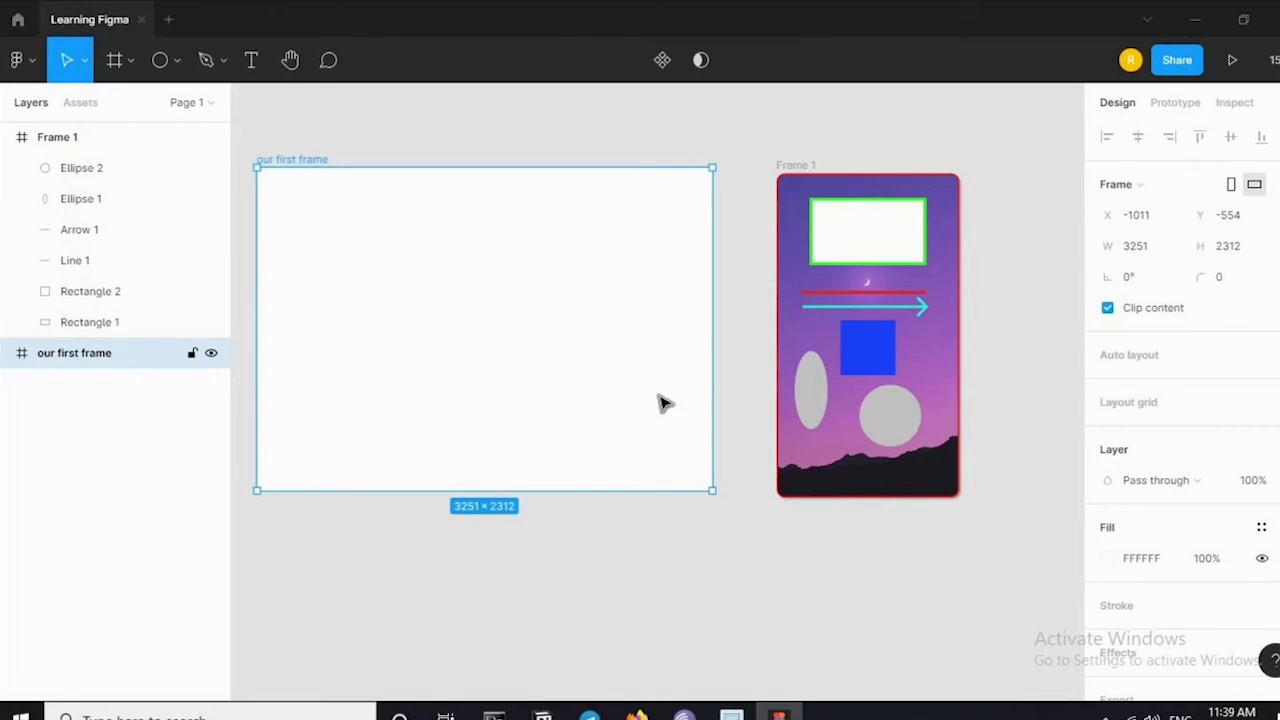
left_click_drag(525, 364, 580, 498)
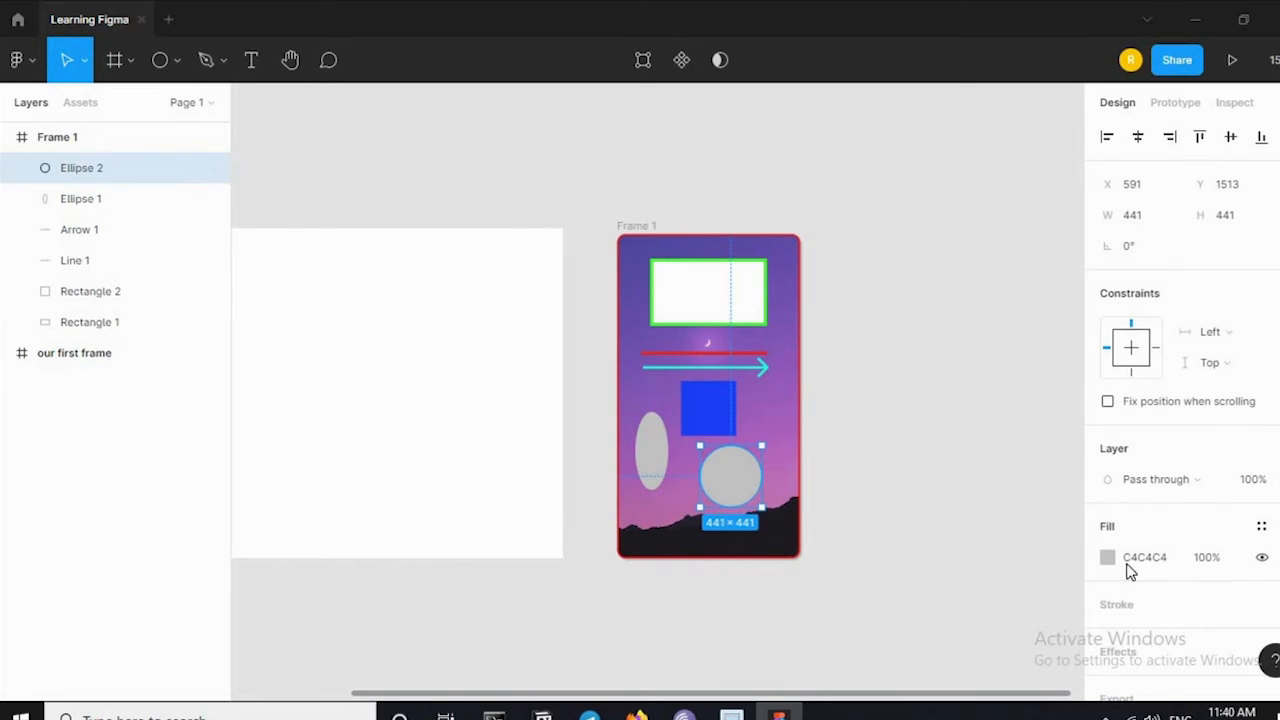
Step: Replace the solid fill of the circle below the blue square with the dark car photo
left_click(1108, 558)
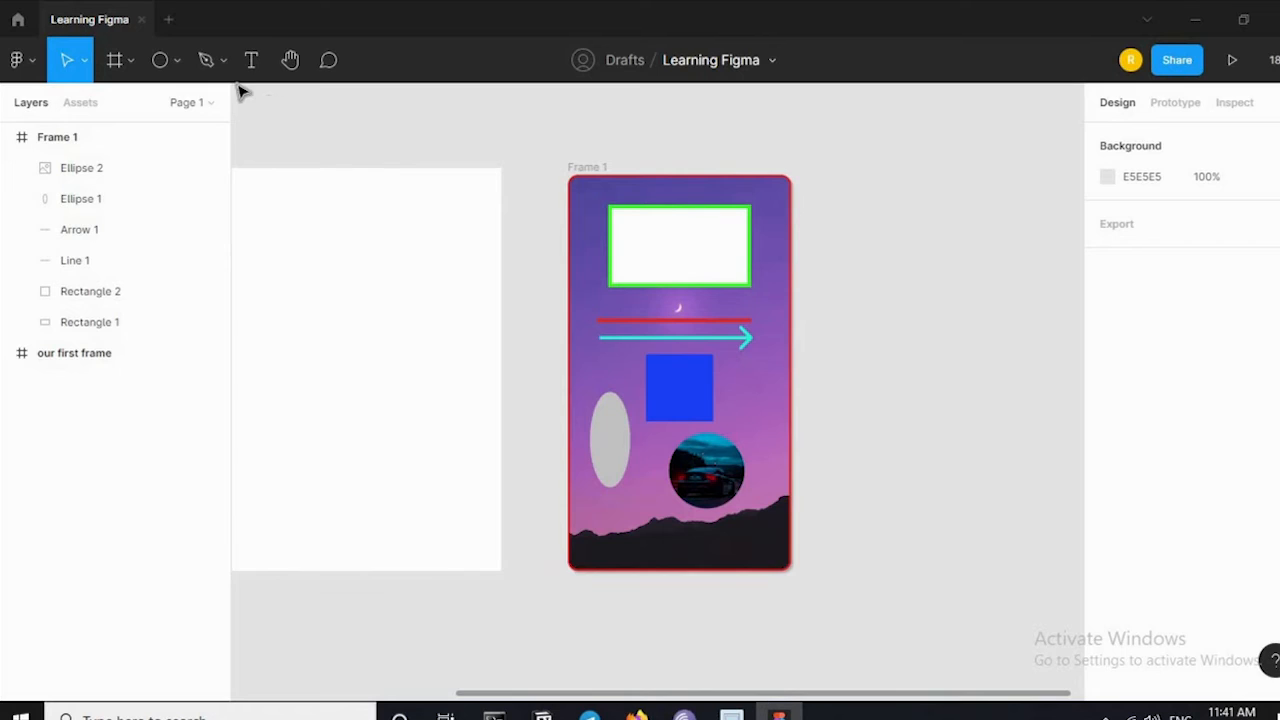
Step: Draw an irregular closed shape of straight segments, about 779 × 1411, beside Frame 1 with the Pen tool and finish editing it
left_click(226, 58)
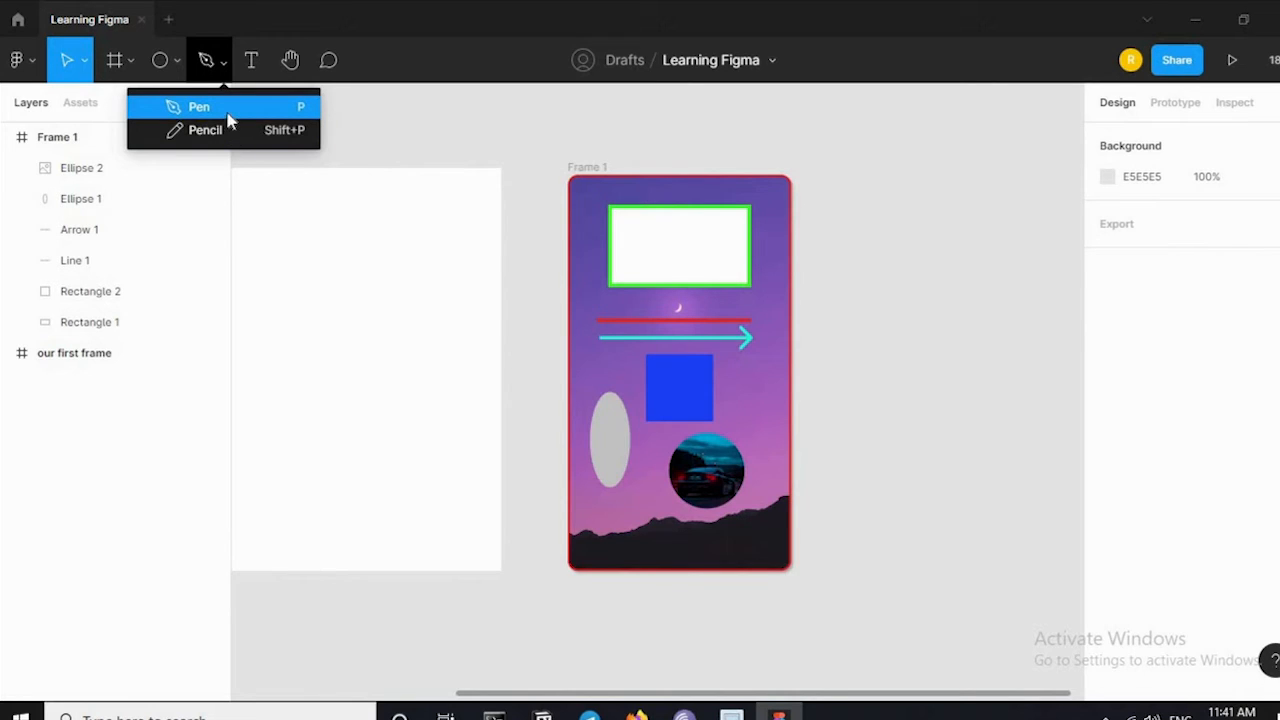
left_click(229, 108)
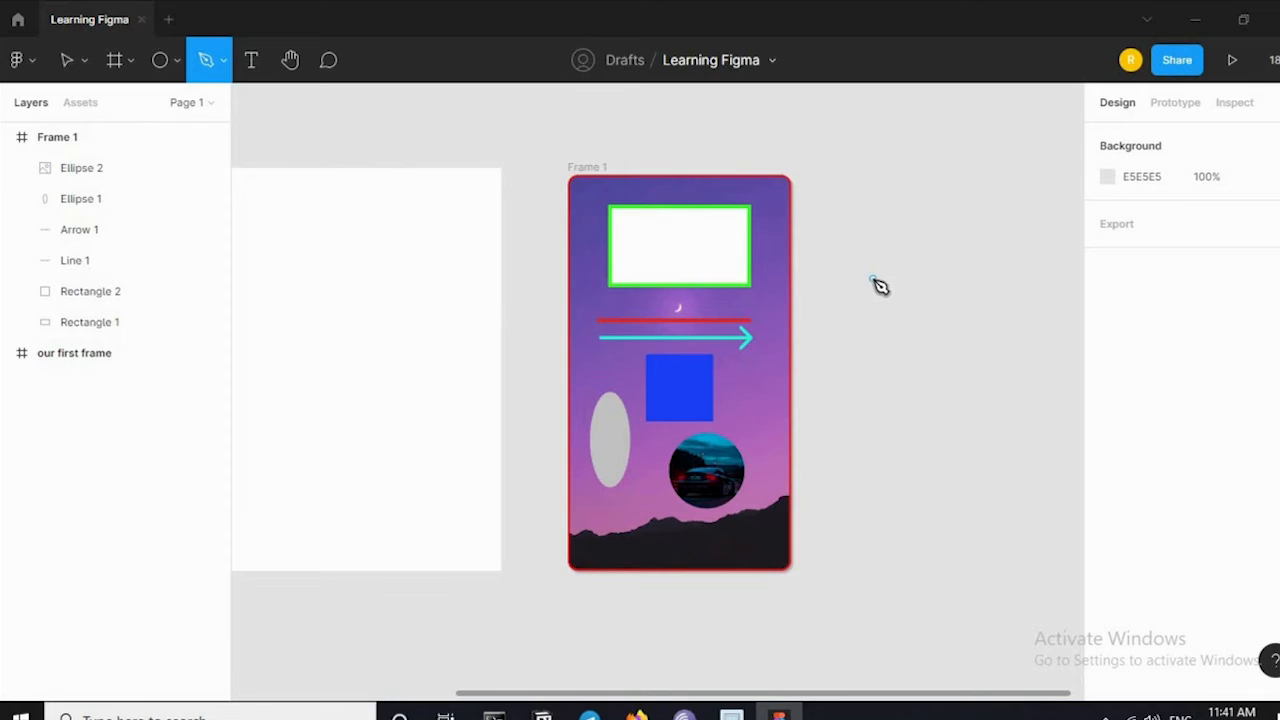
left_click(872, 279)
left_click(872, 405)
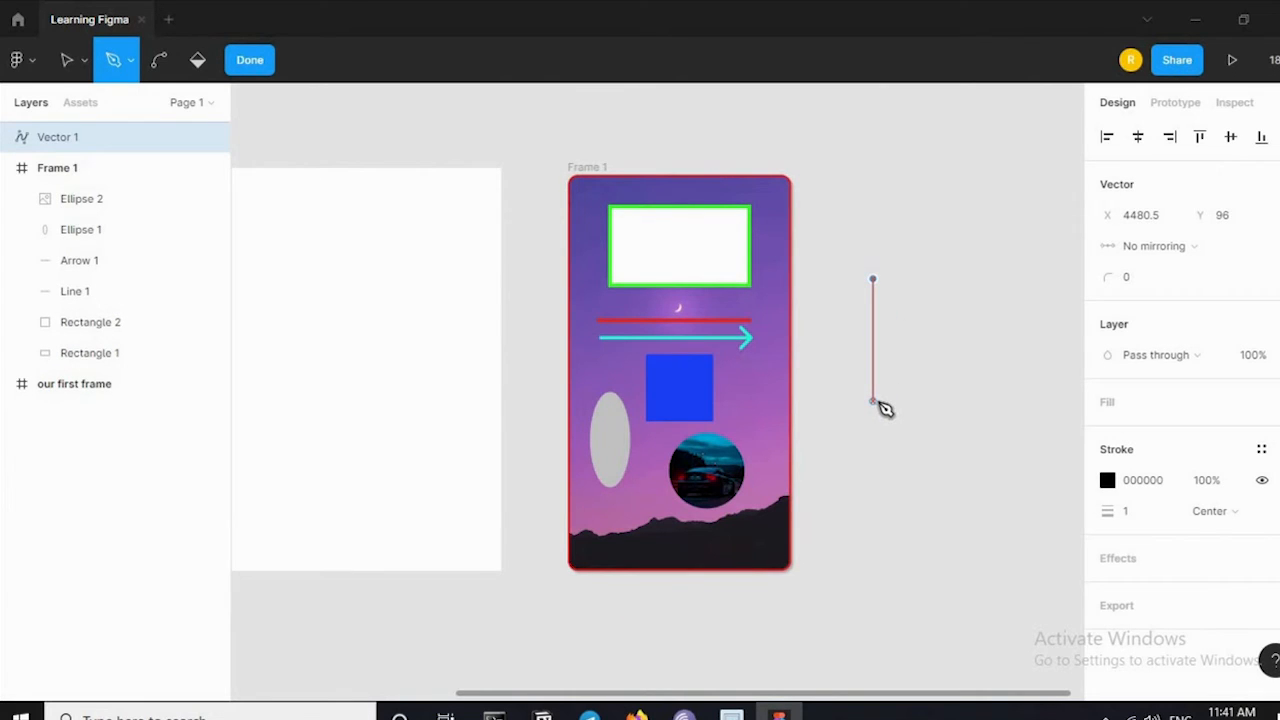
left_click(985, 334)
left_click(944, 226)
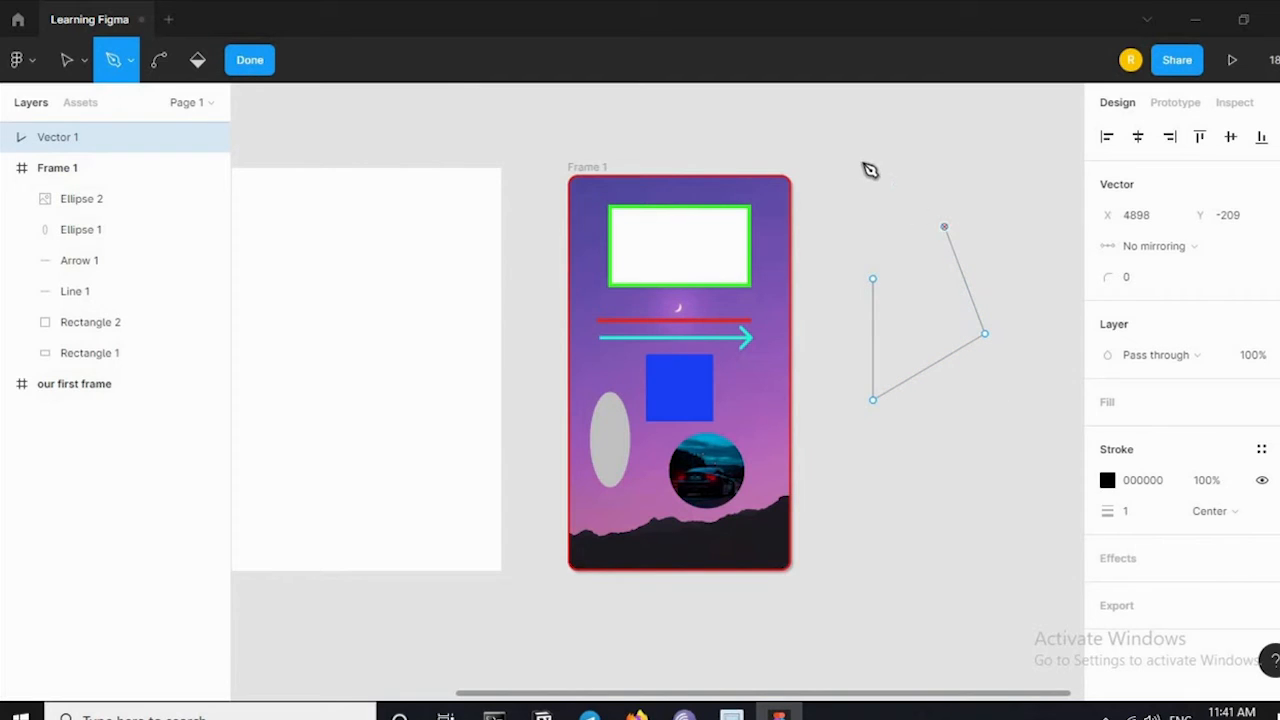
left_click(859, 160)
left_click_drag(851, 253, 917, 253)
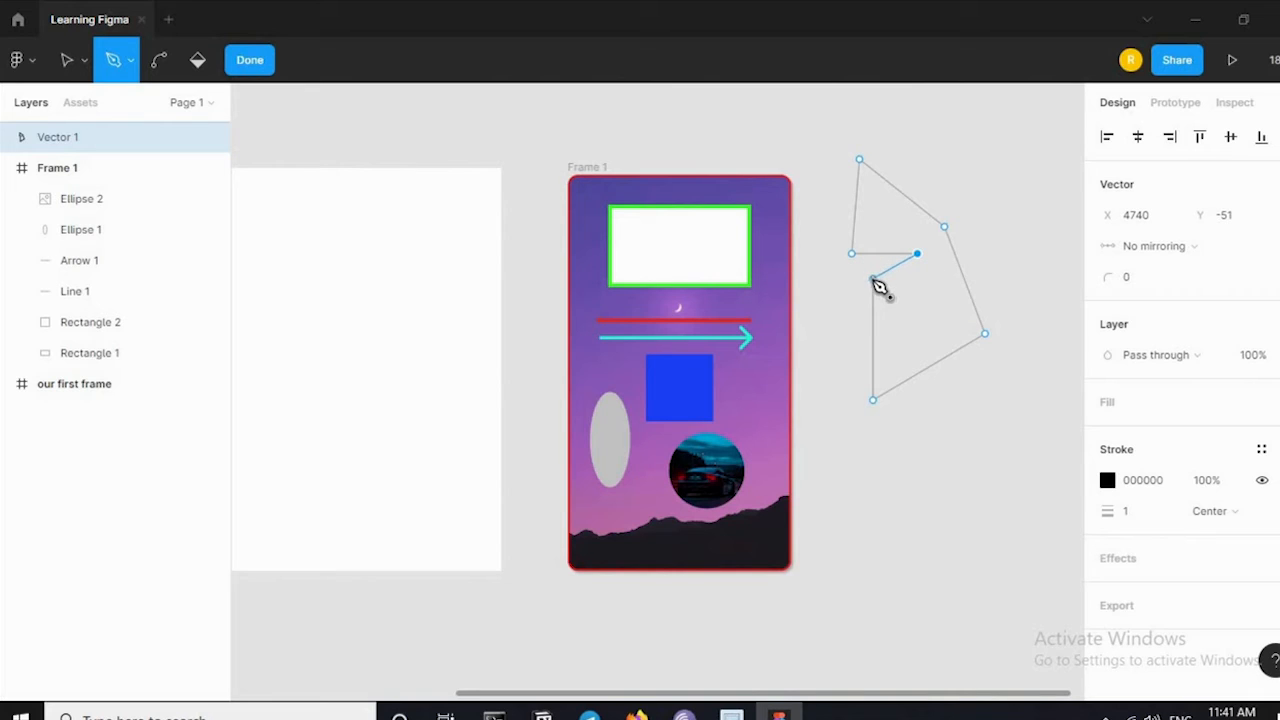
left_click(940, 273)
left_click(985, 334)
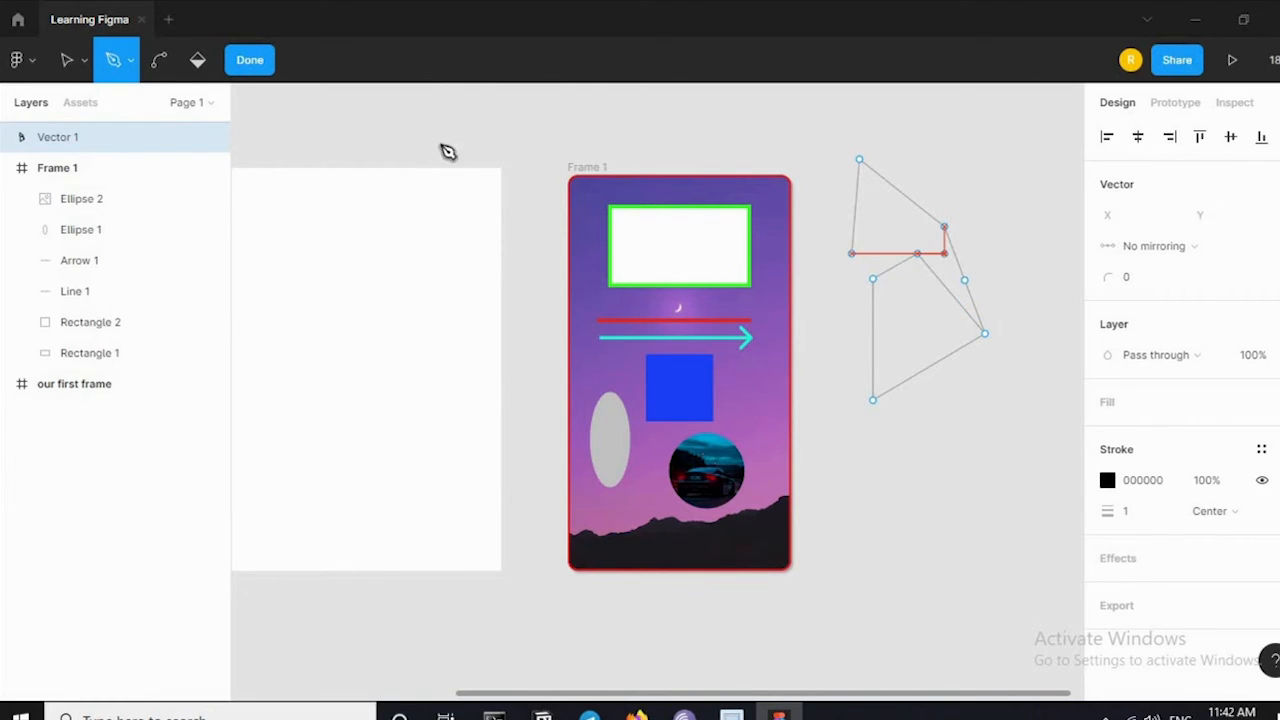
left_click(254, 64)
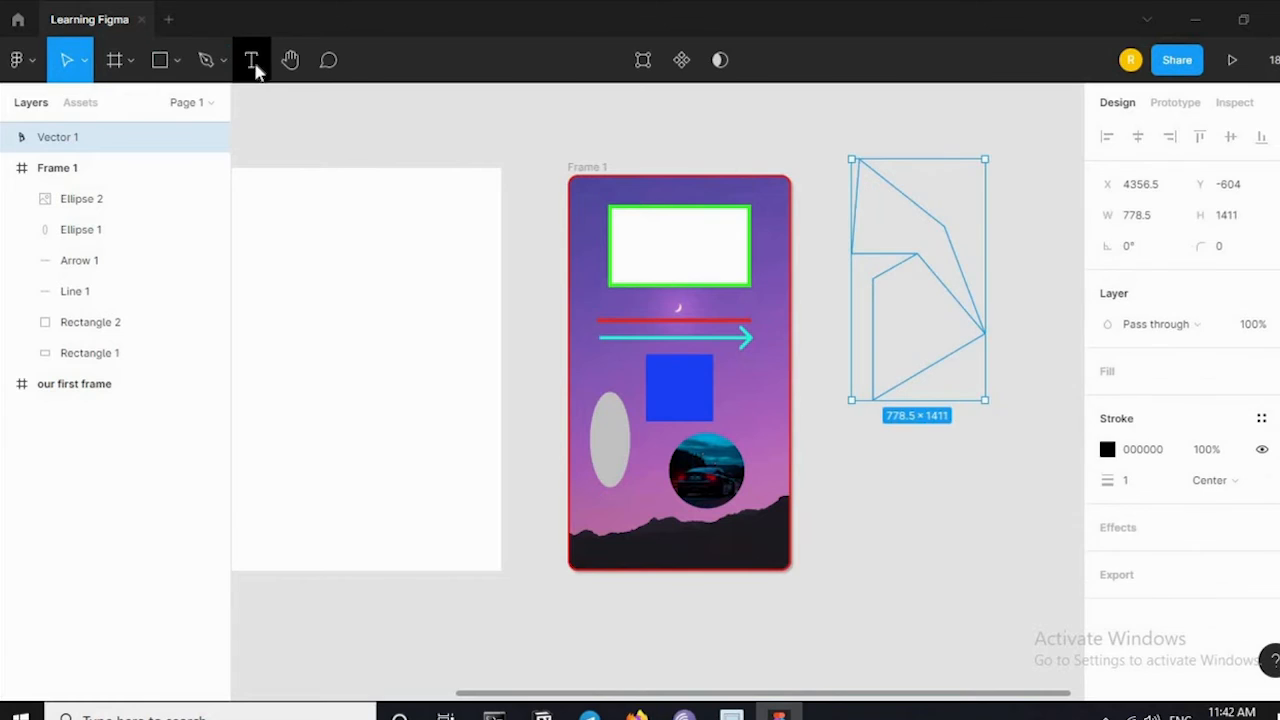
left_click(994, 266)
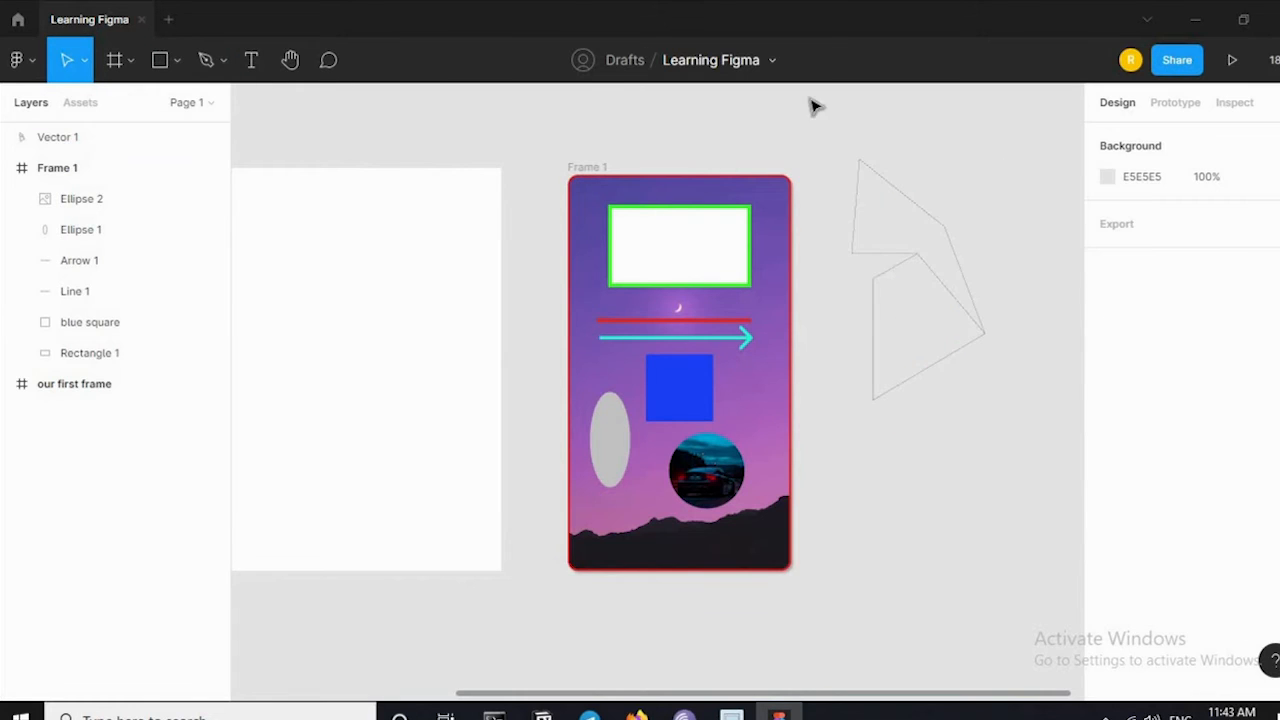
Step: Add a solid red F22B2B fill to the irregular vector shape beside Frame 1
left_click(896, 196)
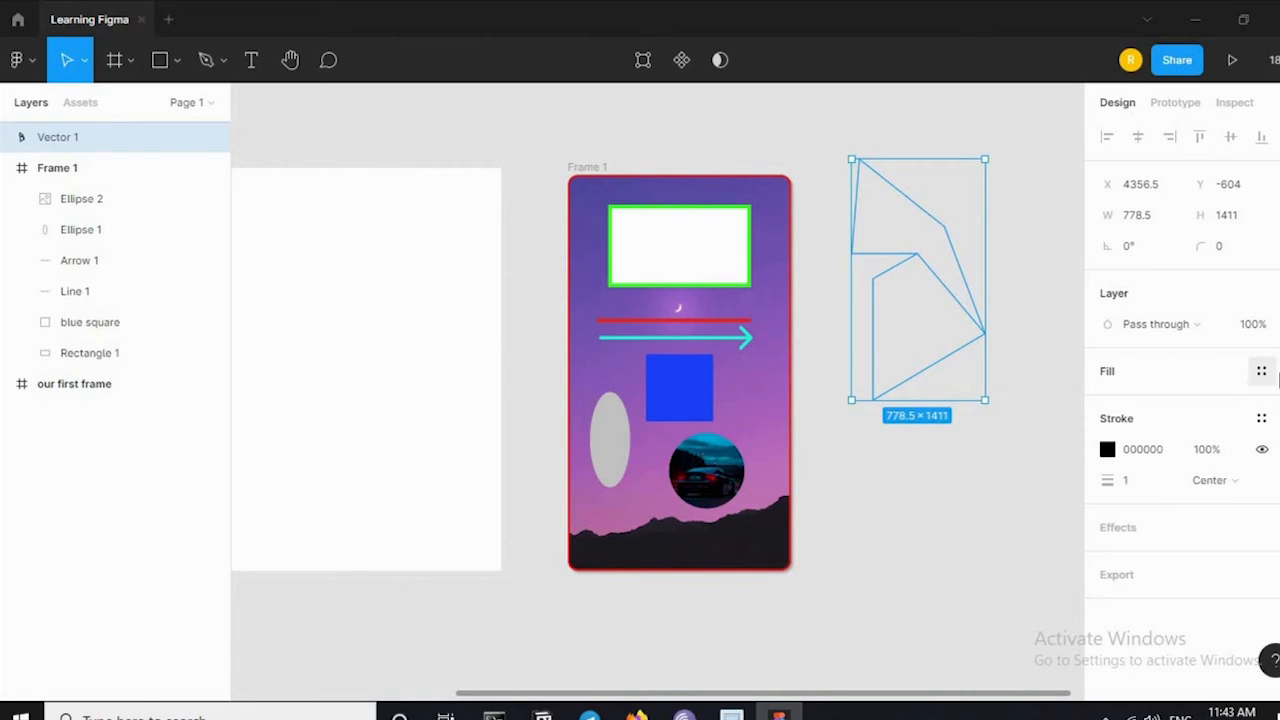
left_click(1260, 371)
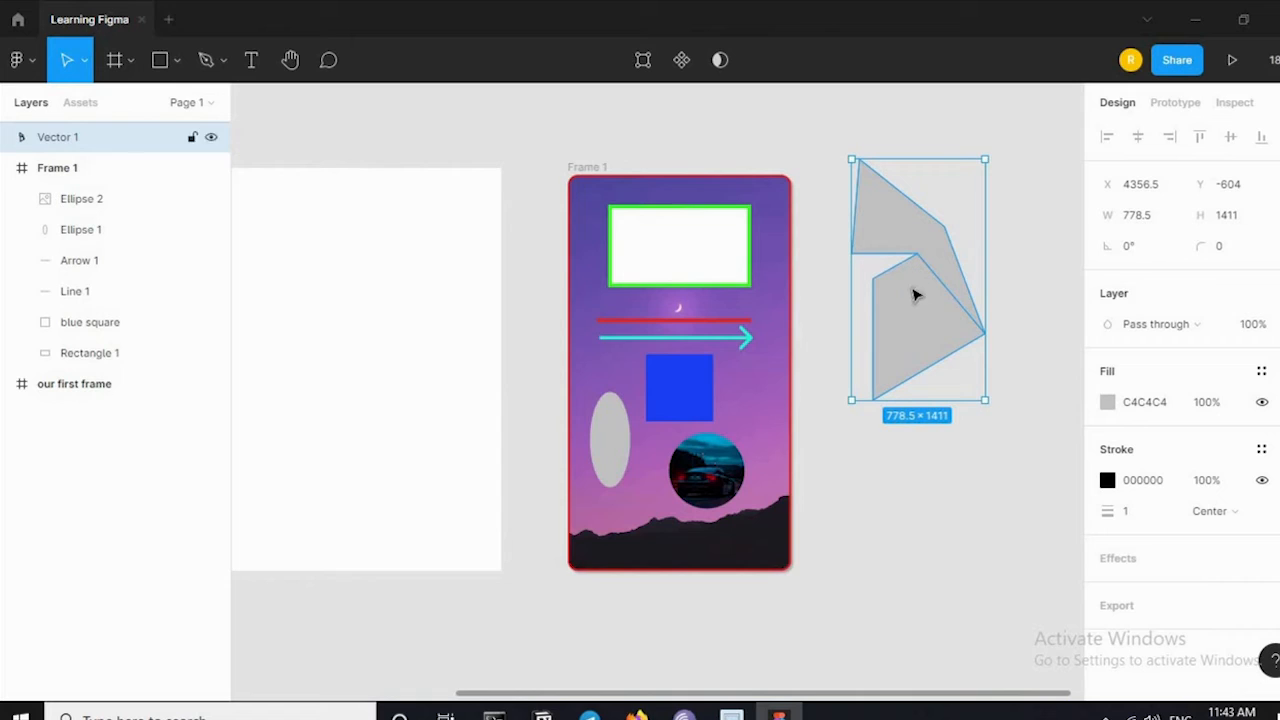
left_click(1107, 401)
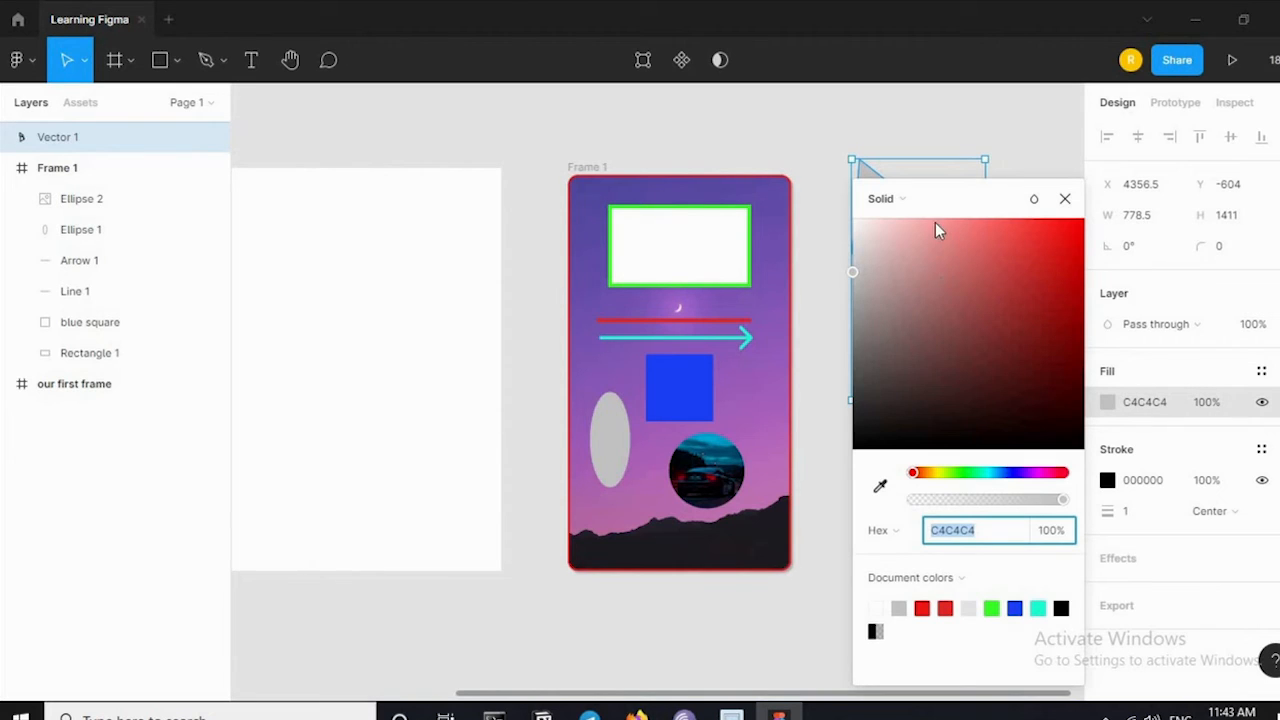
left_click(1042, 231)
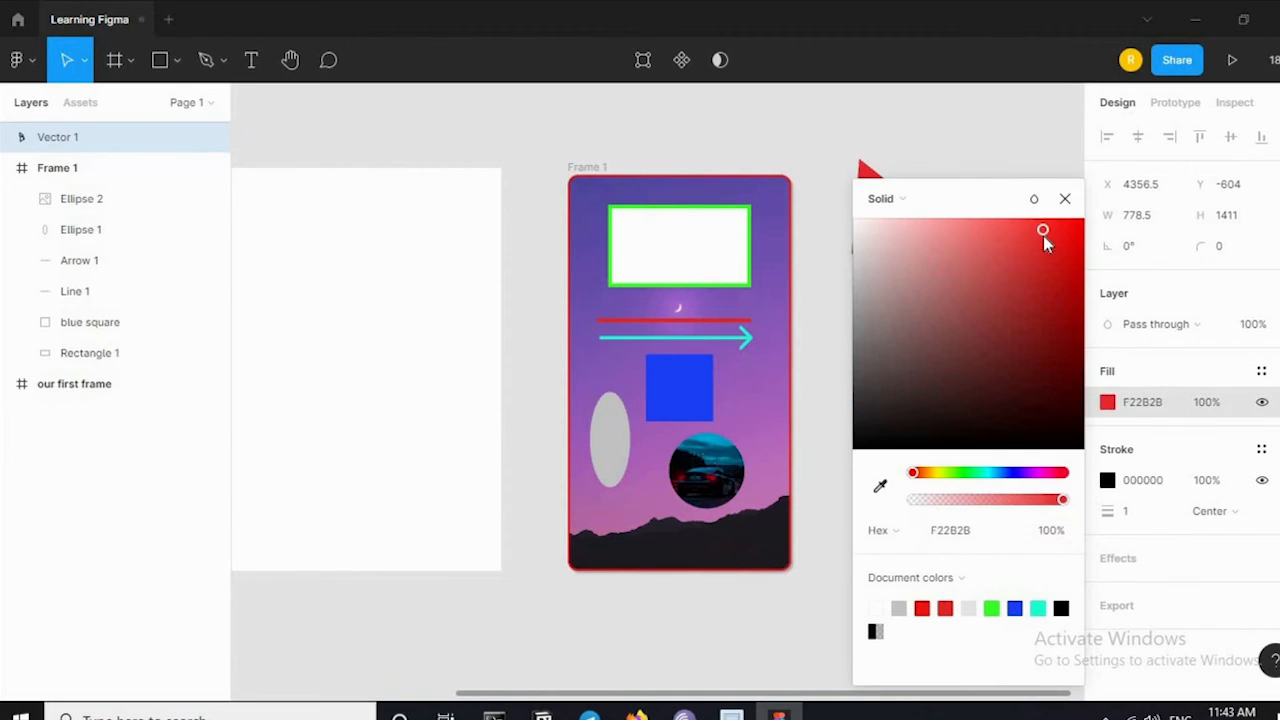
left_click(1065, 198)
left_click(1065, 205)
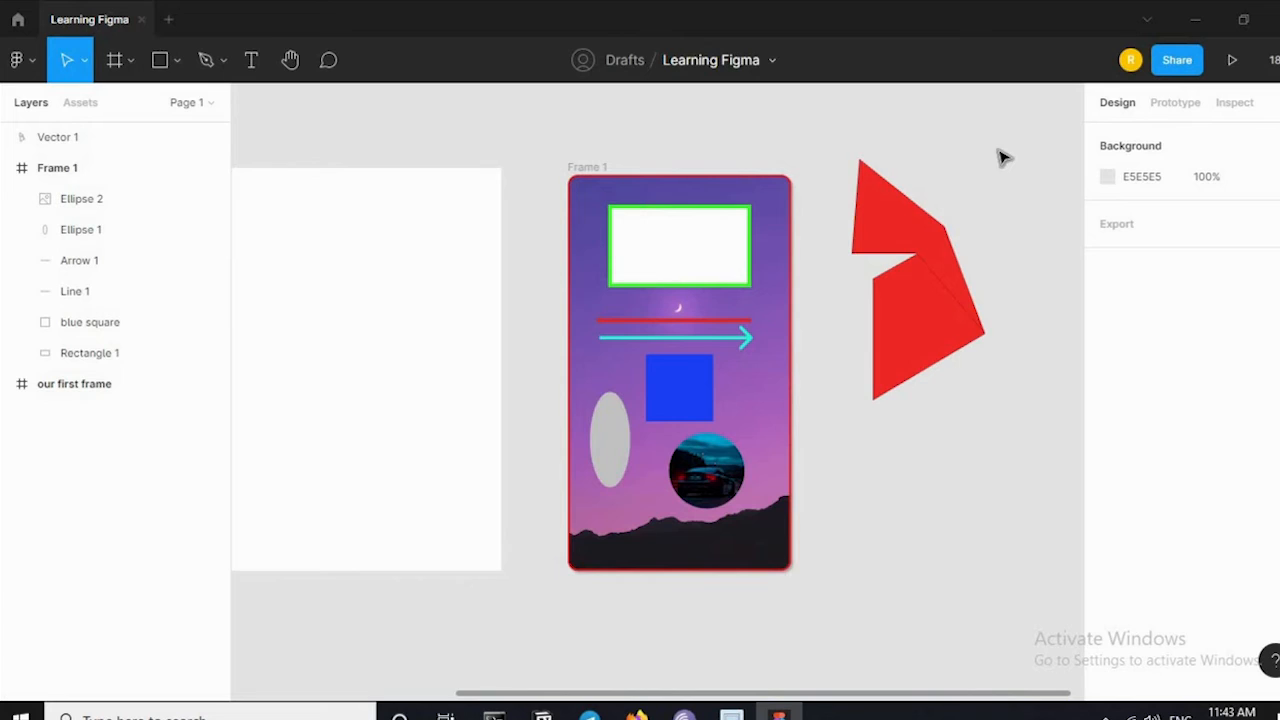
Step: Draw two freehand squiggles above Frame 1 with the Pencil tool, about 2094 × 1046 and about 1354 × 215
left_click(227, 63)
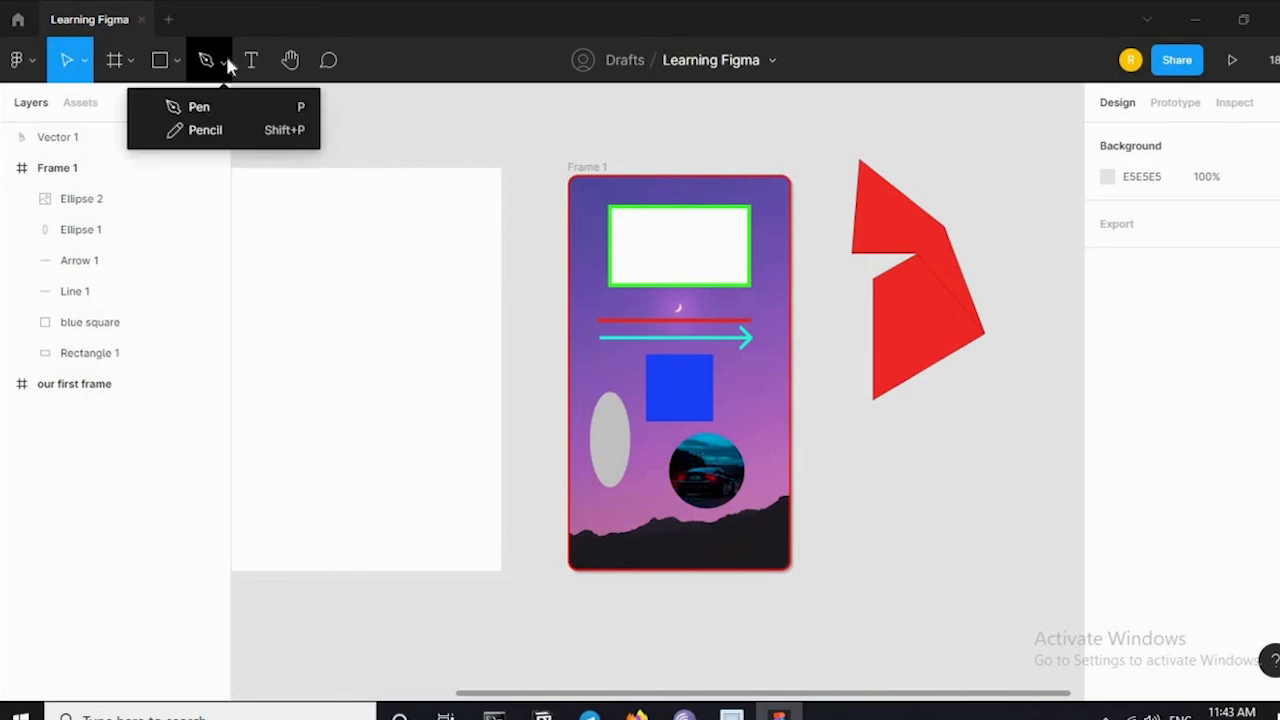
left_click(237, 128)
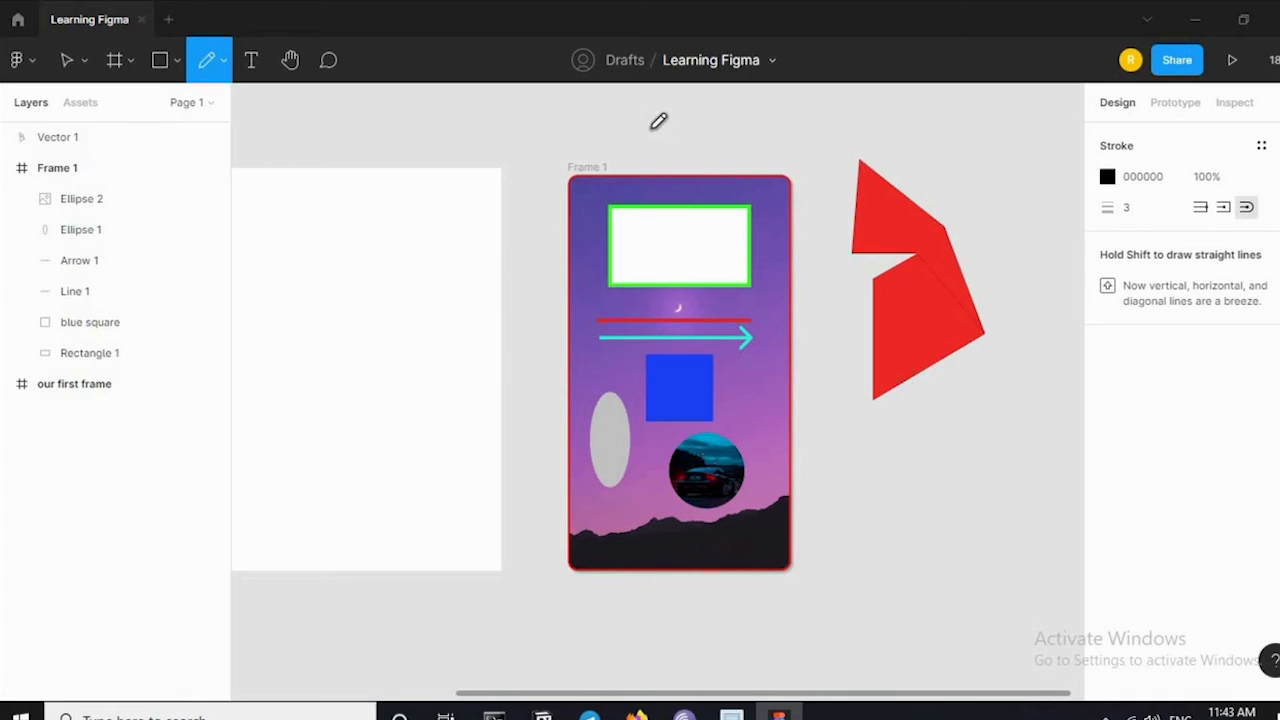
mouse_move(669, 115)
left_mouse_down()
mouse_move(801, 128)
mouse_move(743, 142)
mouse_move(783, 135)
mouse_move(827, 152)
mouse_move(875, 140)
mouse_move(999, 168)
mouse_move(971, 159)
mouse_move(968, 171)
mouse_move(986, 213)
mouse_move(987, 180)
mouse_move(1008, 193)
mouse_move(1020, 250)
mouse_move(990, 235)
mouse_move(1018, 250)
left_mouse_up()
scroll(1034, 318, "up", 4)
scroll(1034, 318, "right", 1)
mouse_move(540, 158)
left_mouse_down()
mouse_move(686, 187)
mouse_move(775, 154)
left_mouse_up()
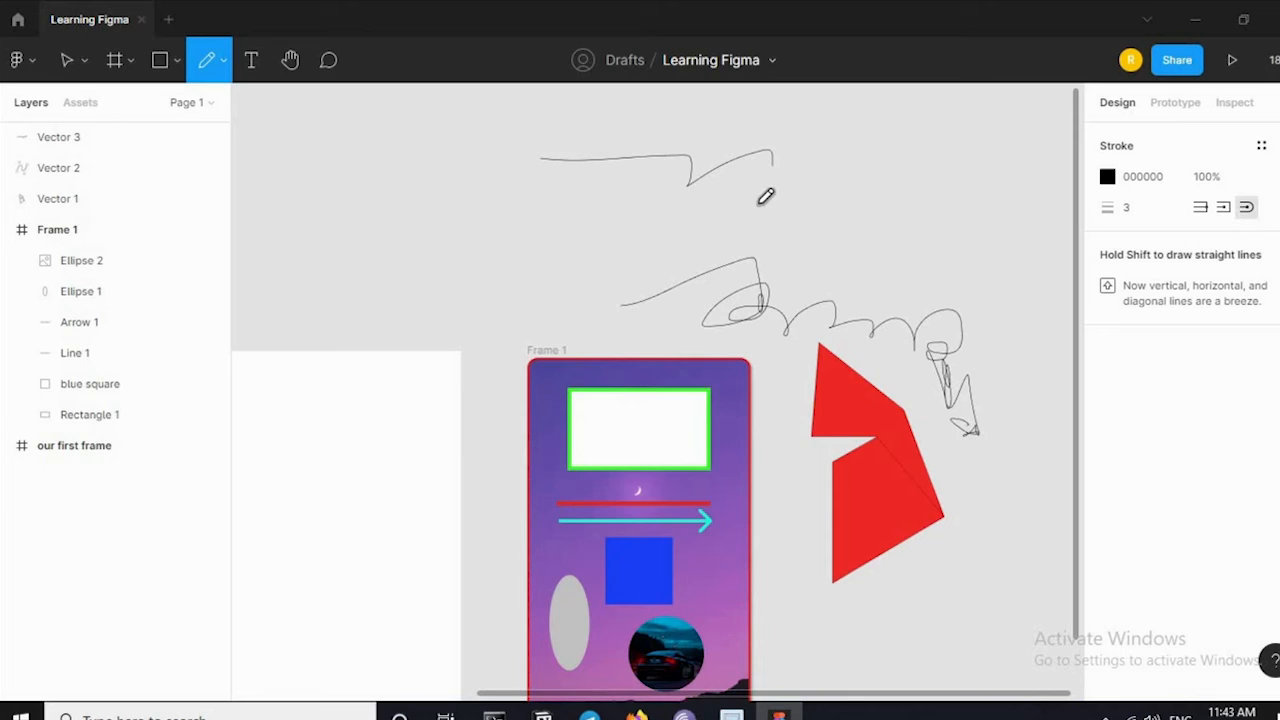
Step: Draw a straight horizontal and a straight vertical pencil line crossing each other above the red shape, and leave the Pencil tool
left_click_drag(759, 203, 928, 203)
left_click_drag(840, 122, 840, 290)
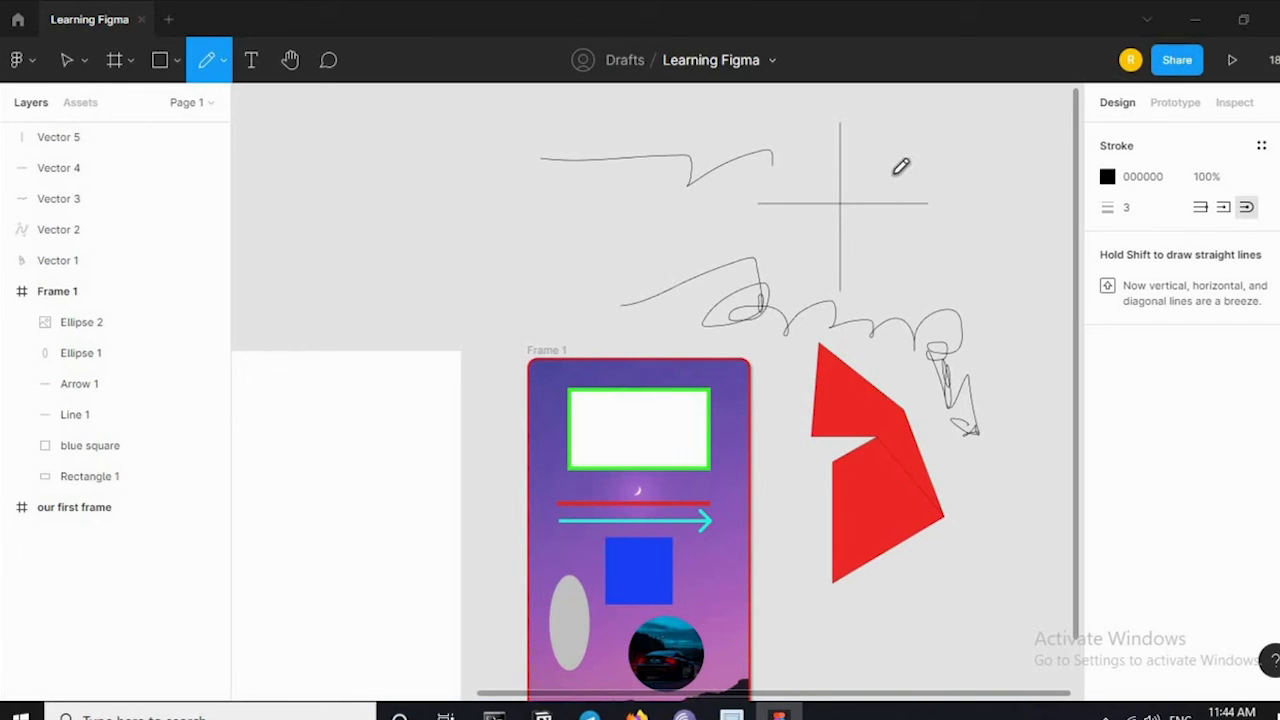
key("v")
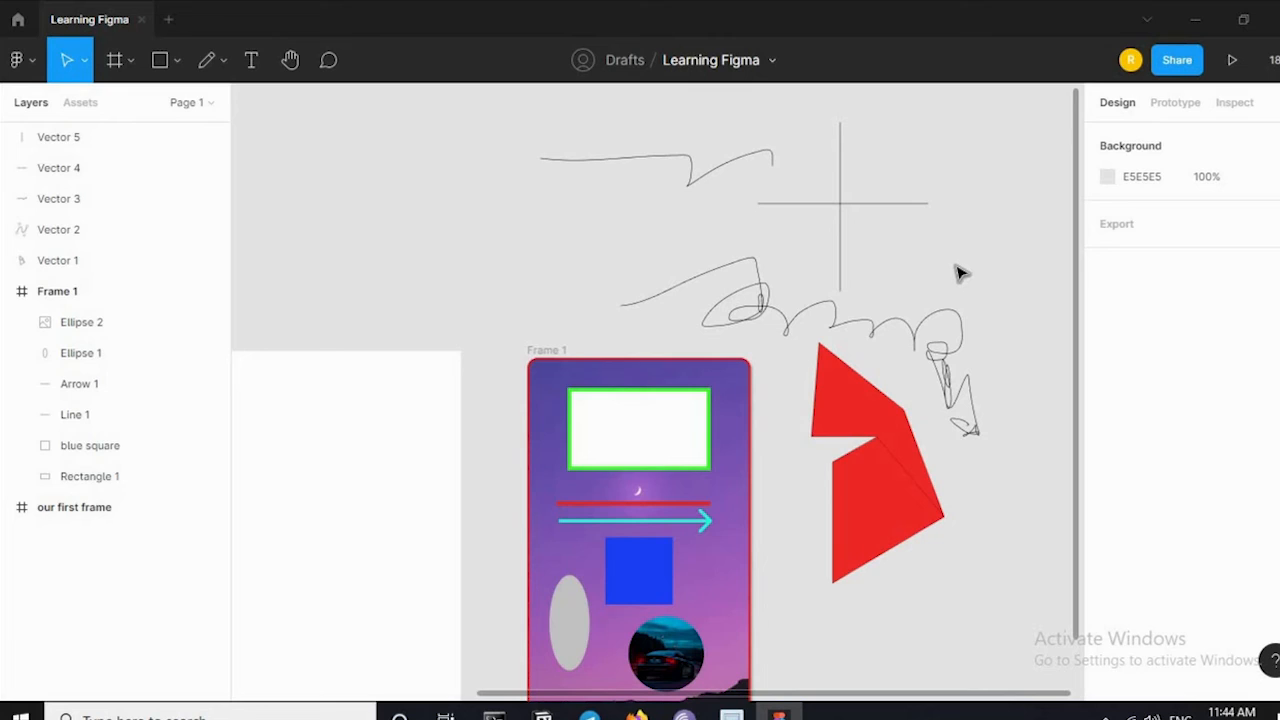
Step: Try deleting the long looping pencil squiggle and undo the deletion
left_click(783, 320)
left_click(848, 297)
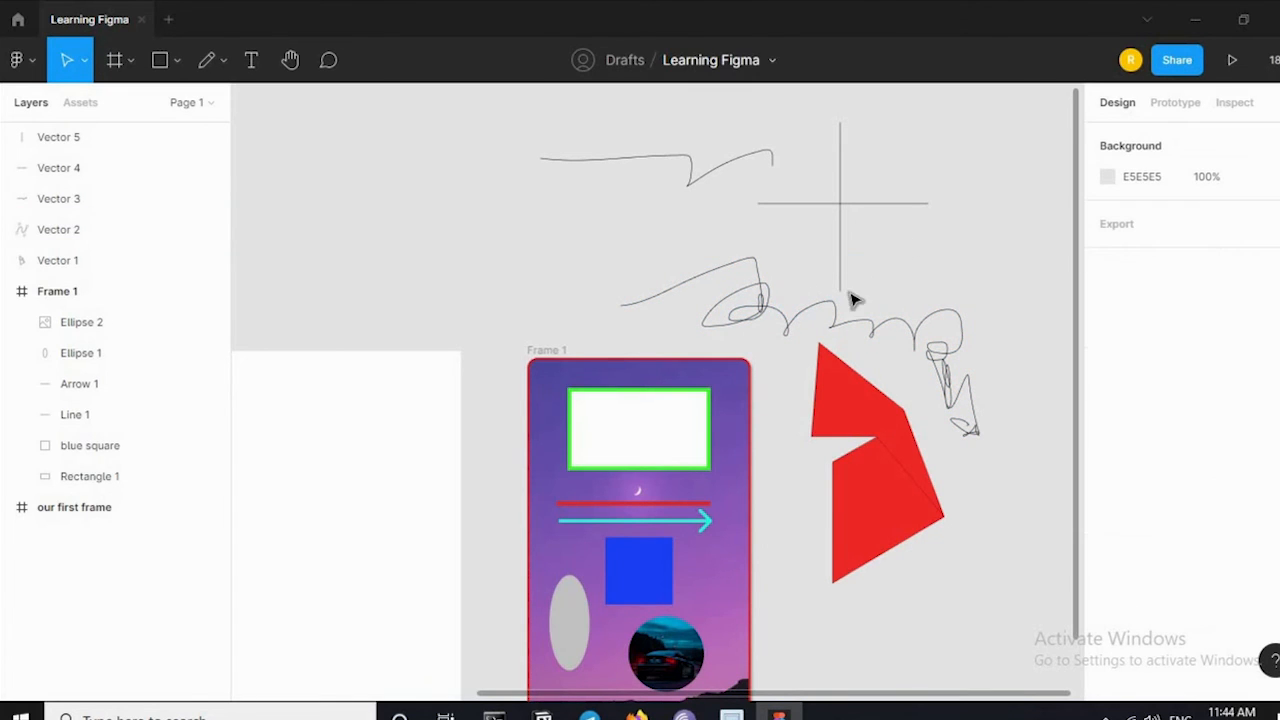
left_click(783, 320)
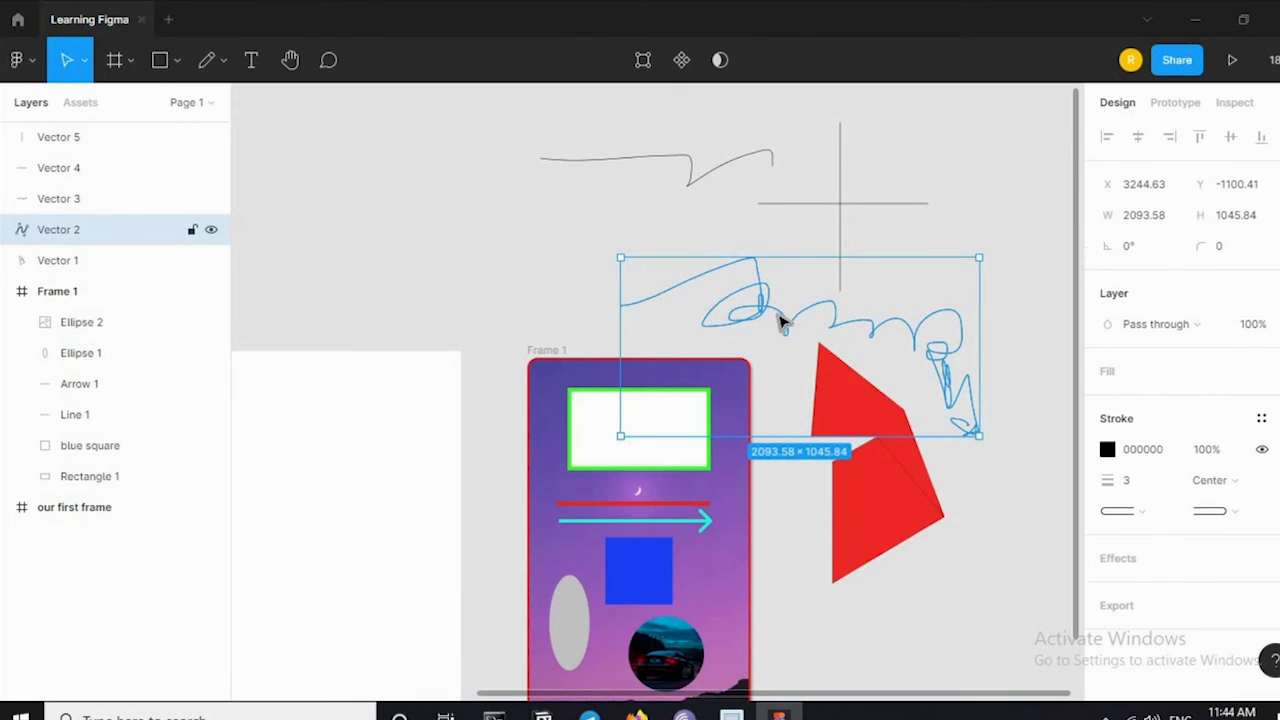
key("Delete")
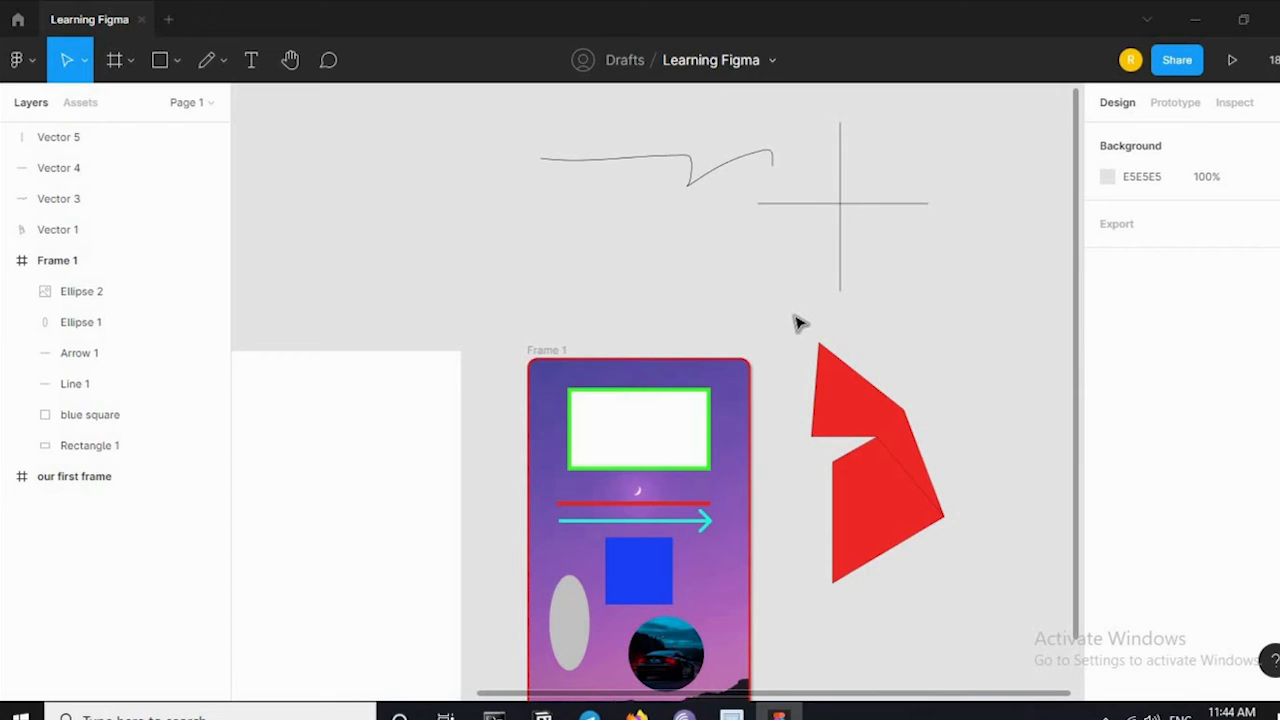
key("ctrl+z")
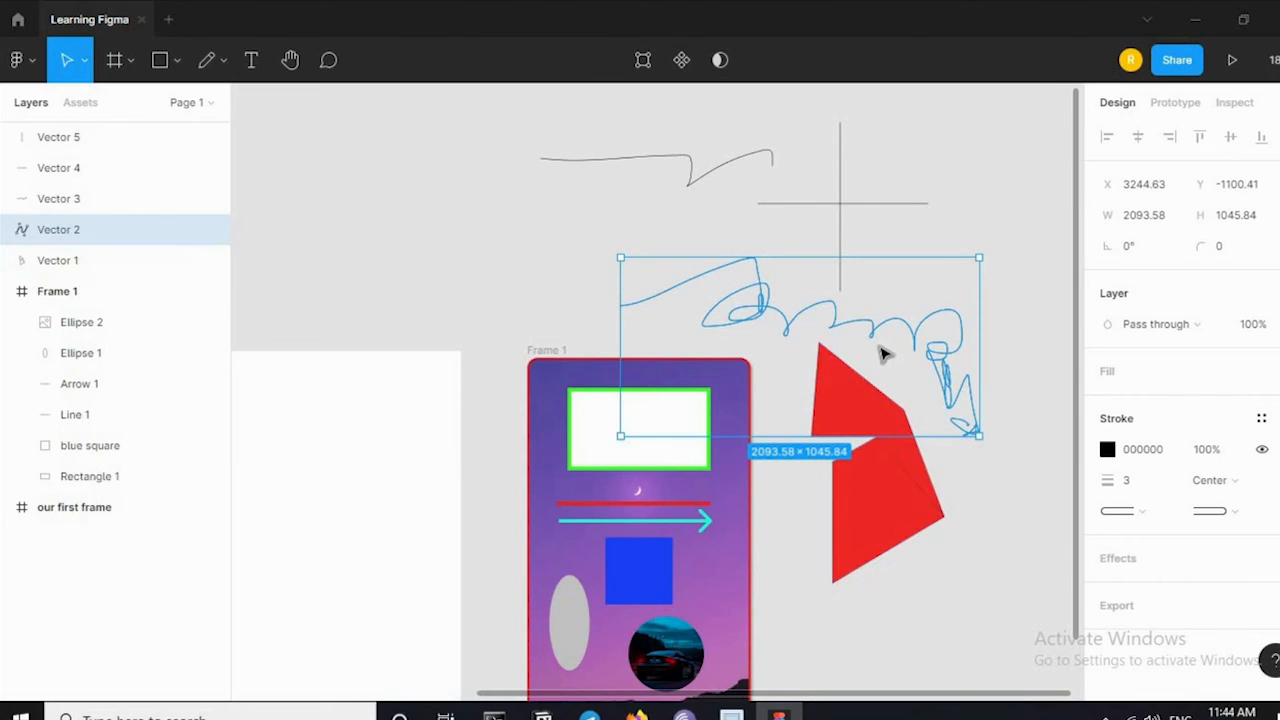
left_click(1003, 355)
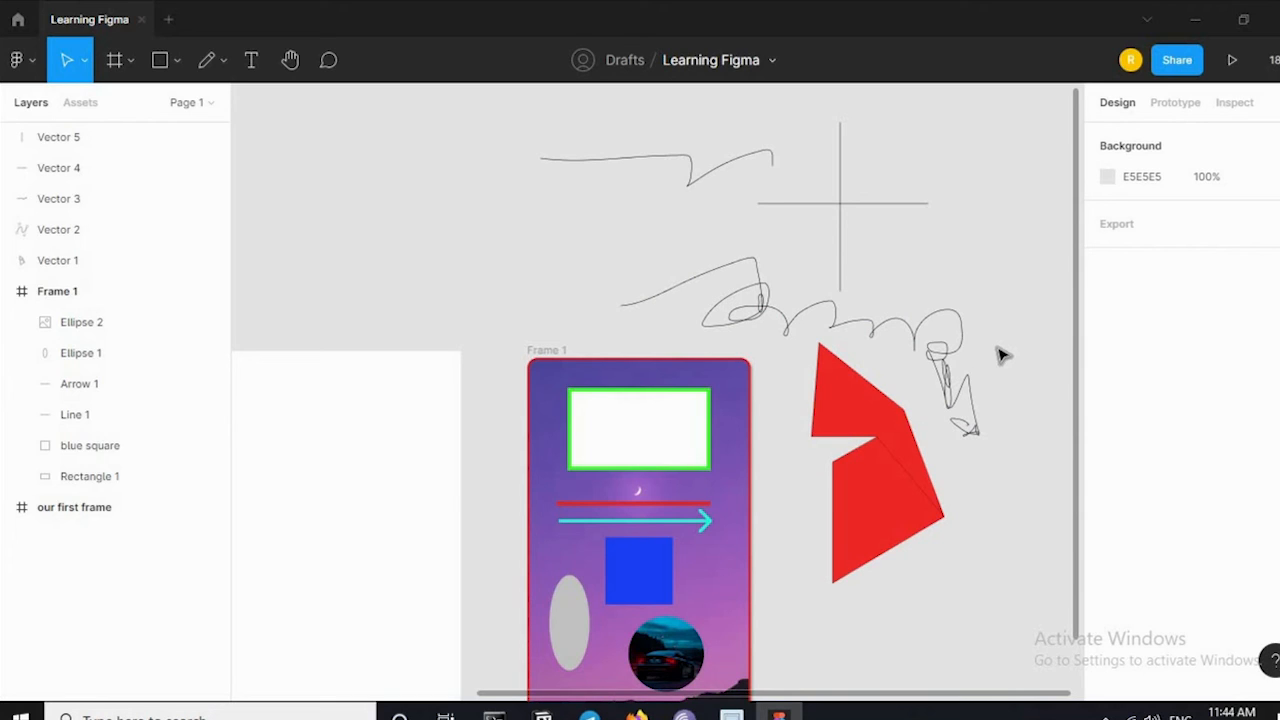
Step: Delete the two freehand pencil squiggles and the red vector shape, keeping the crossed straight lines
left_click(952, 352)
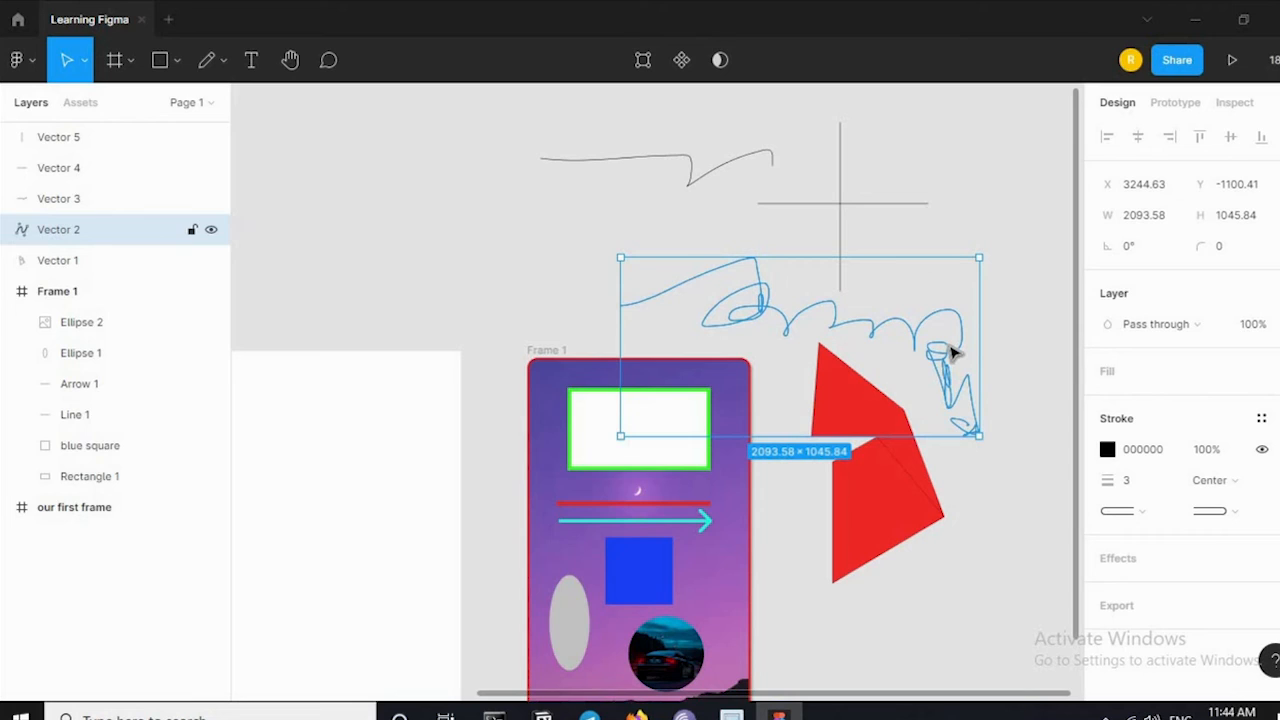
key("Delete")
left_click(692, 166)
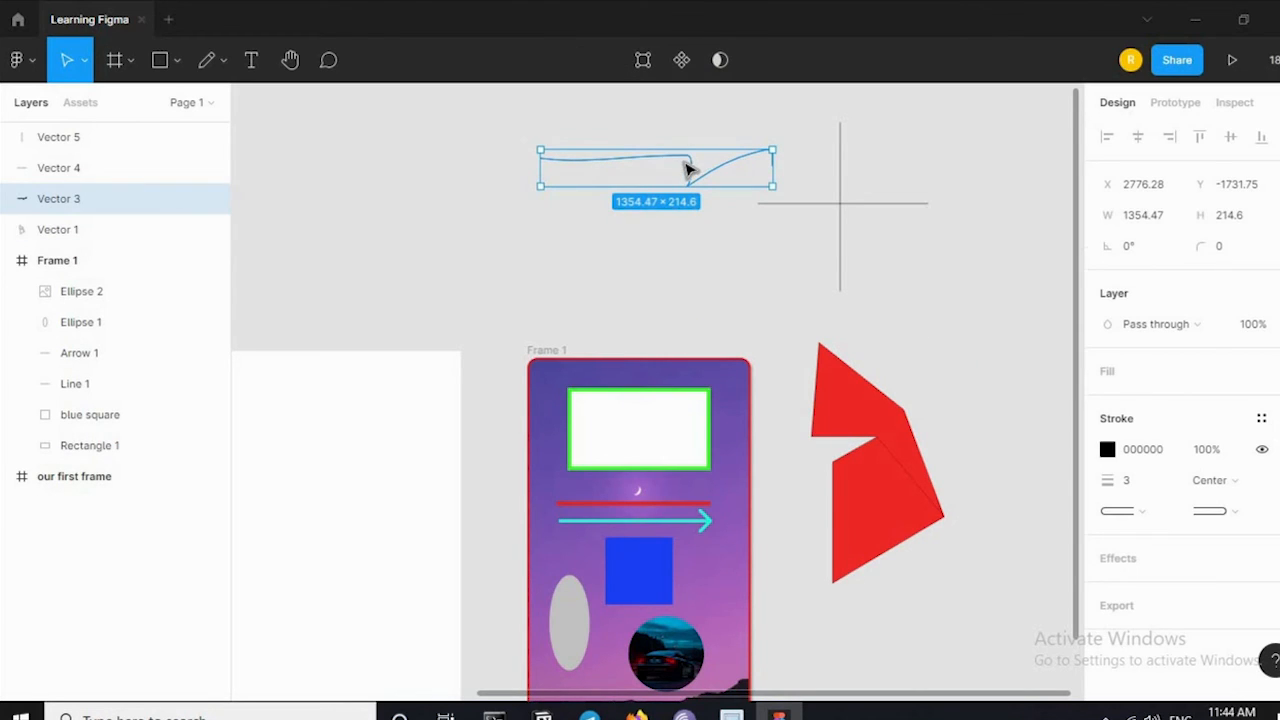
key("Delete")
left_click(863, 400)
key("Delete")
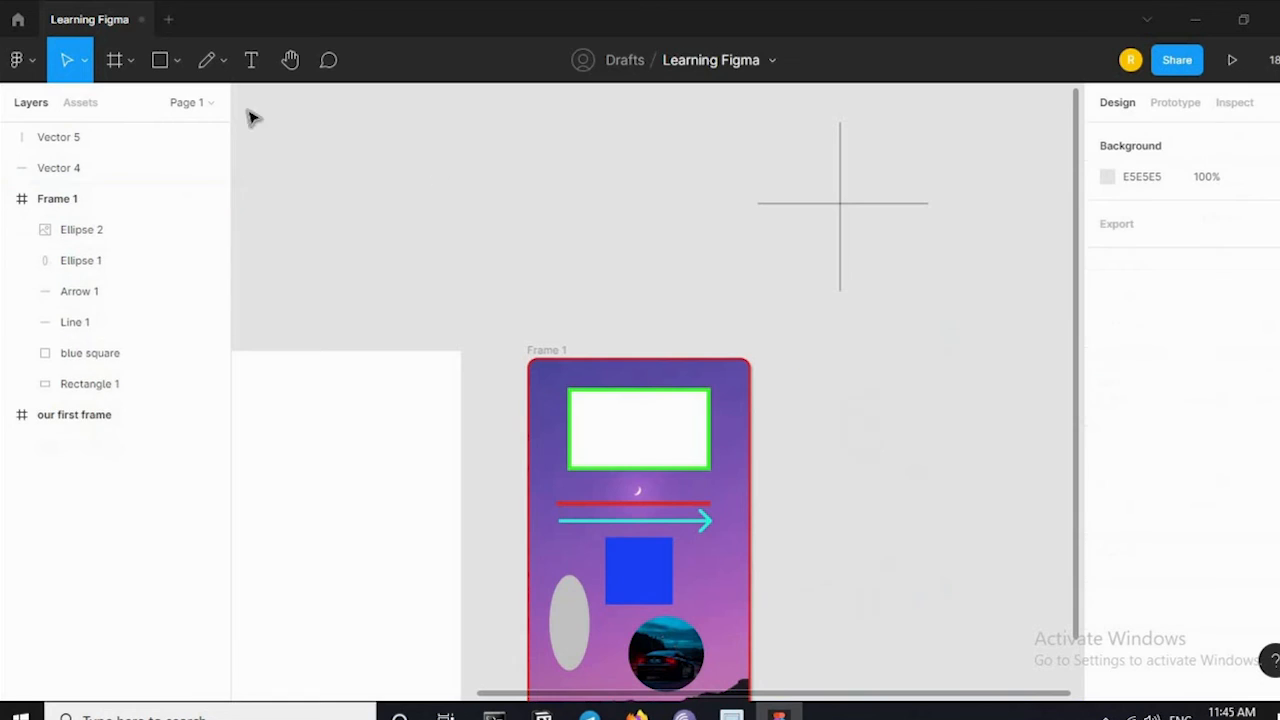
left_click(226, 62)
left_click(211, 55)
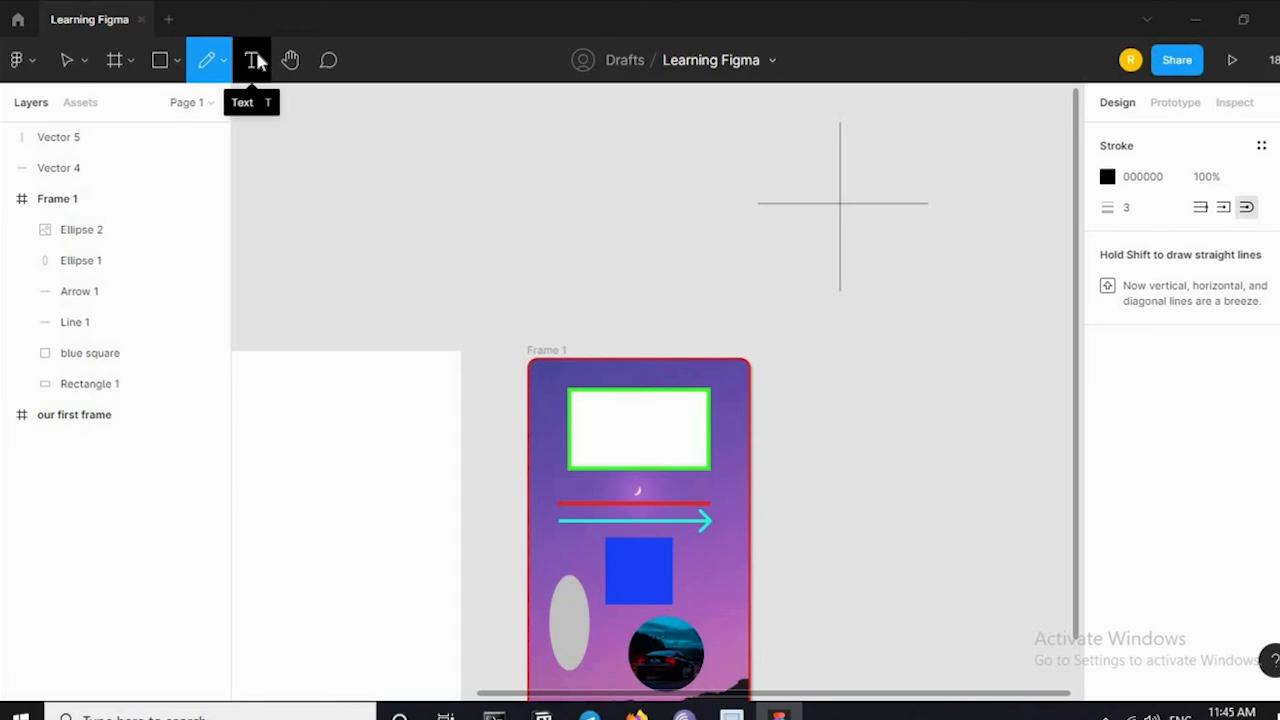
Step: Add the text "Figma is Easy" to Frame 1 and move it to the centre of the white rectangle with the green border
left_click(252, 62)
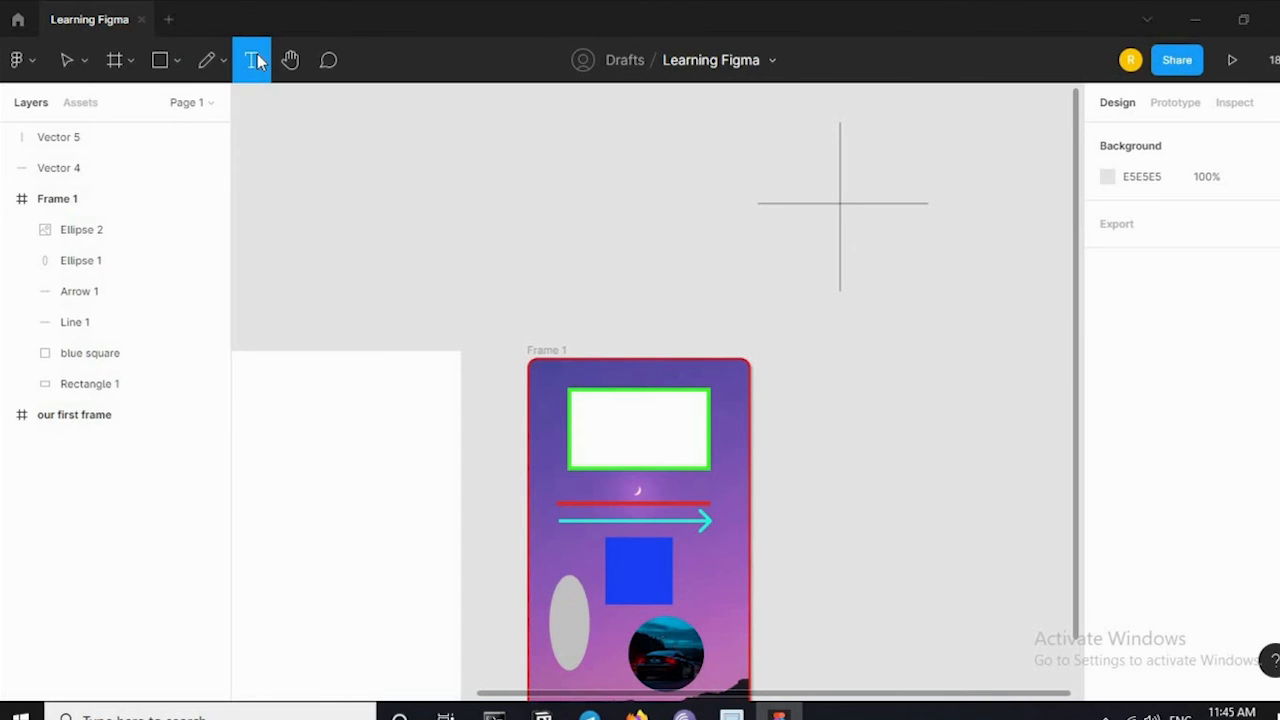
scroll(277, 103, "up", 1)
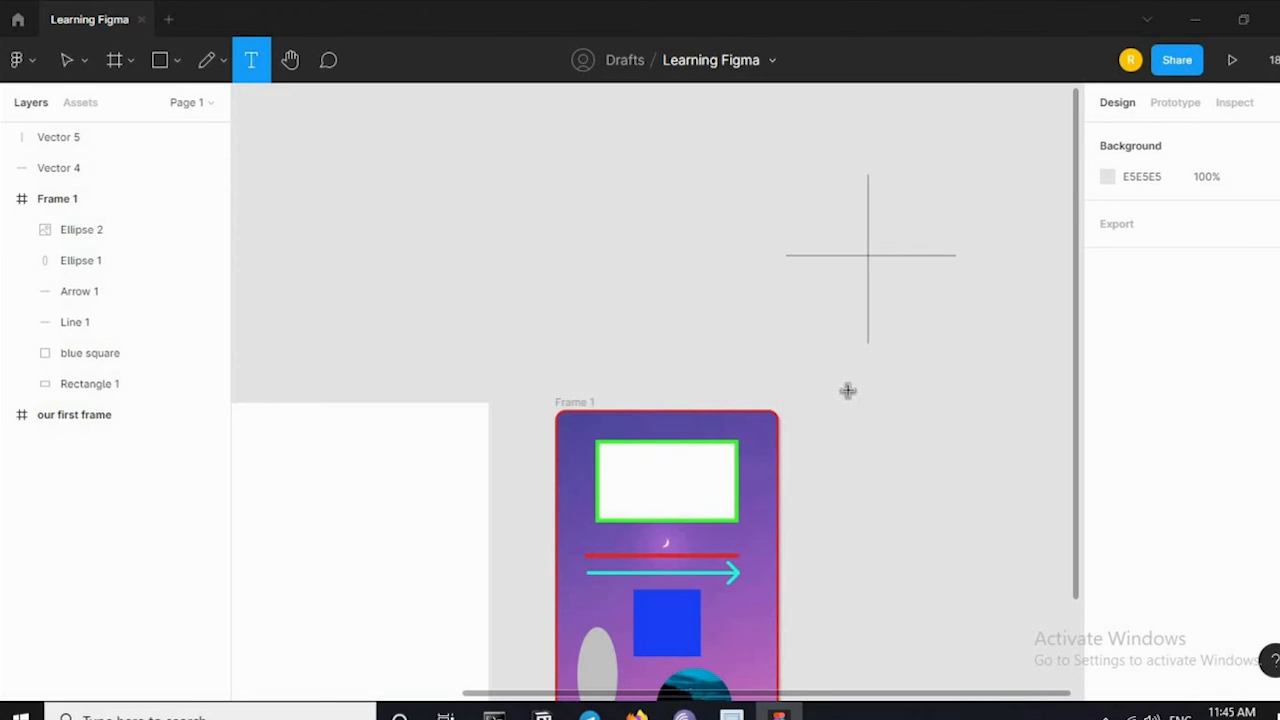
left_click_drag(854, 563, 912, 405)
scroll(745, 334, "up", 3, "ctrl")
scroll(745, 334, "up", 2, "ctrl")
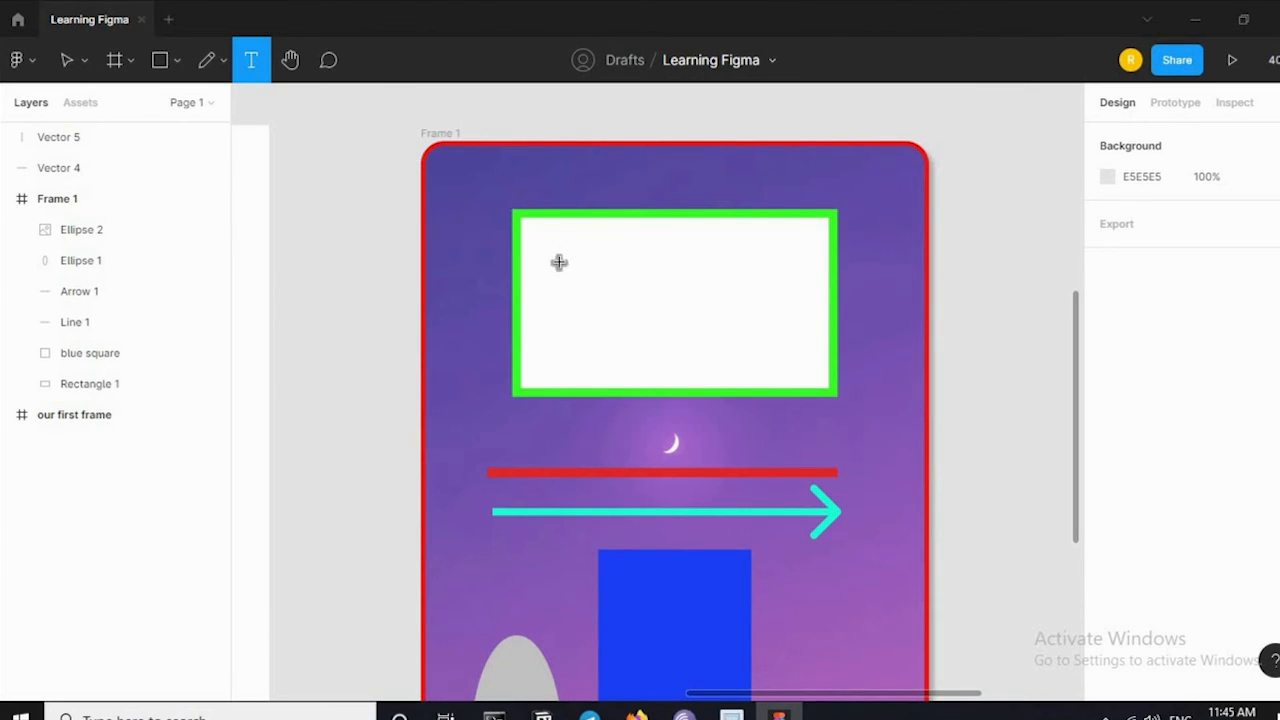
left_click(560, 262)
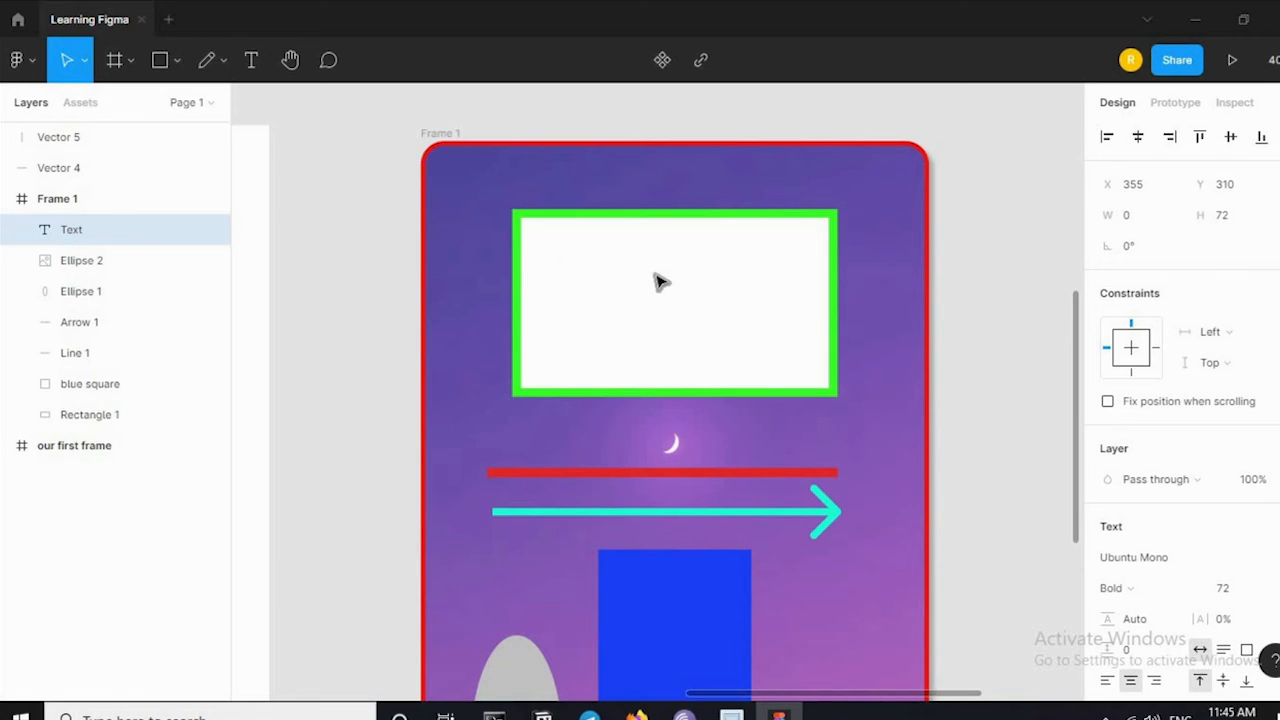
type("Figma is Easy")
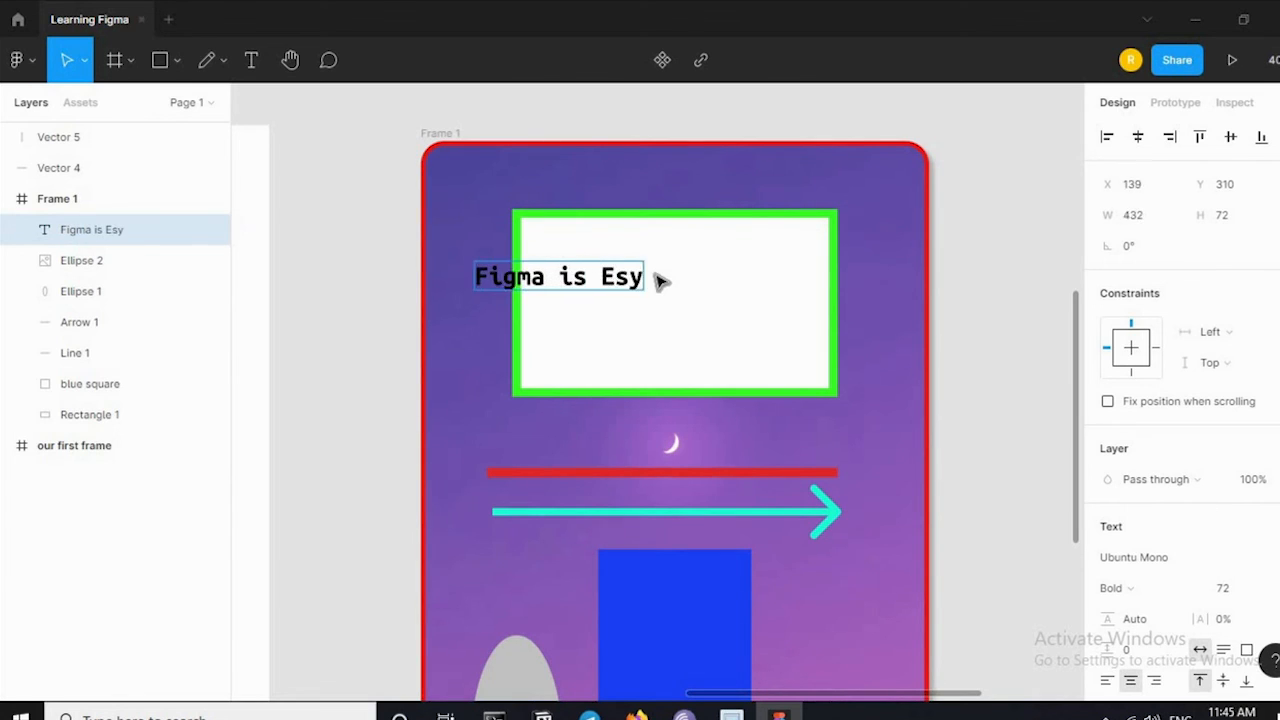
key("Escape")
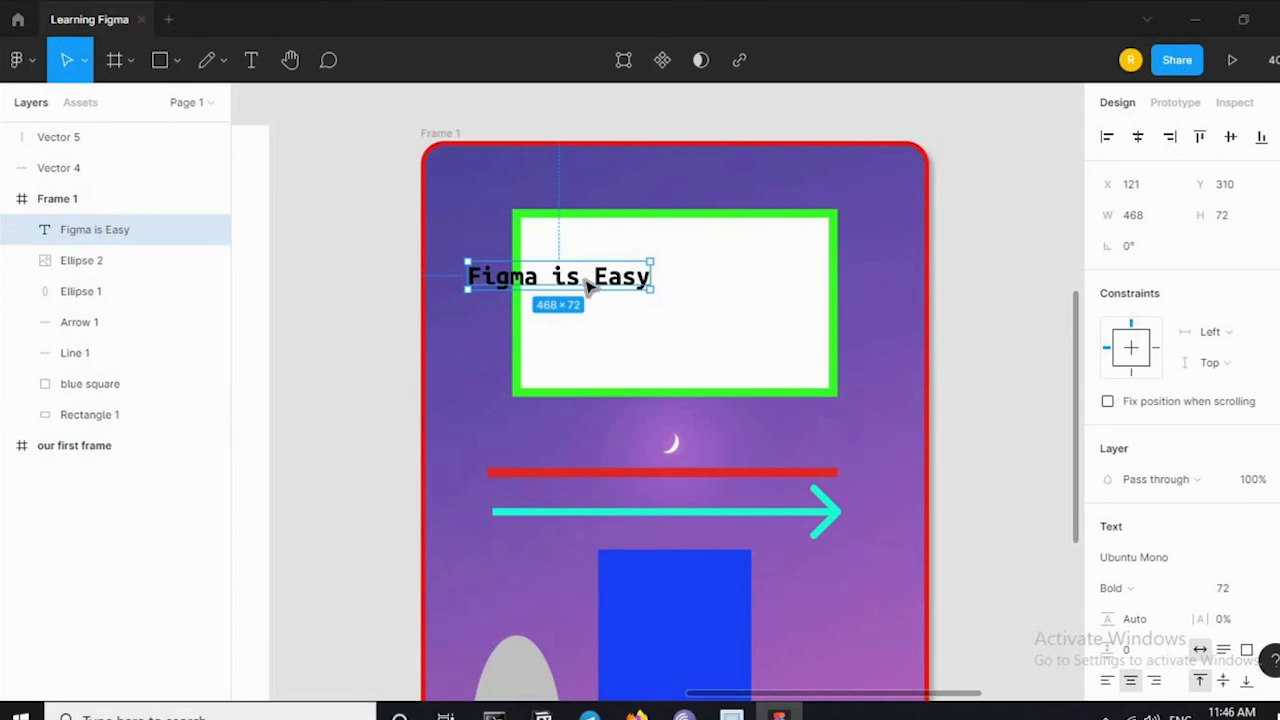
left_click_drag(580, 277, 691, 304)
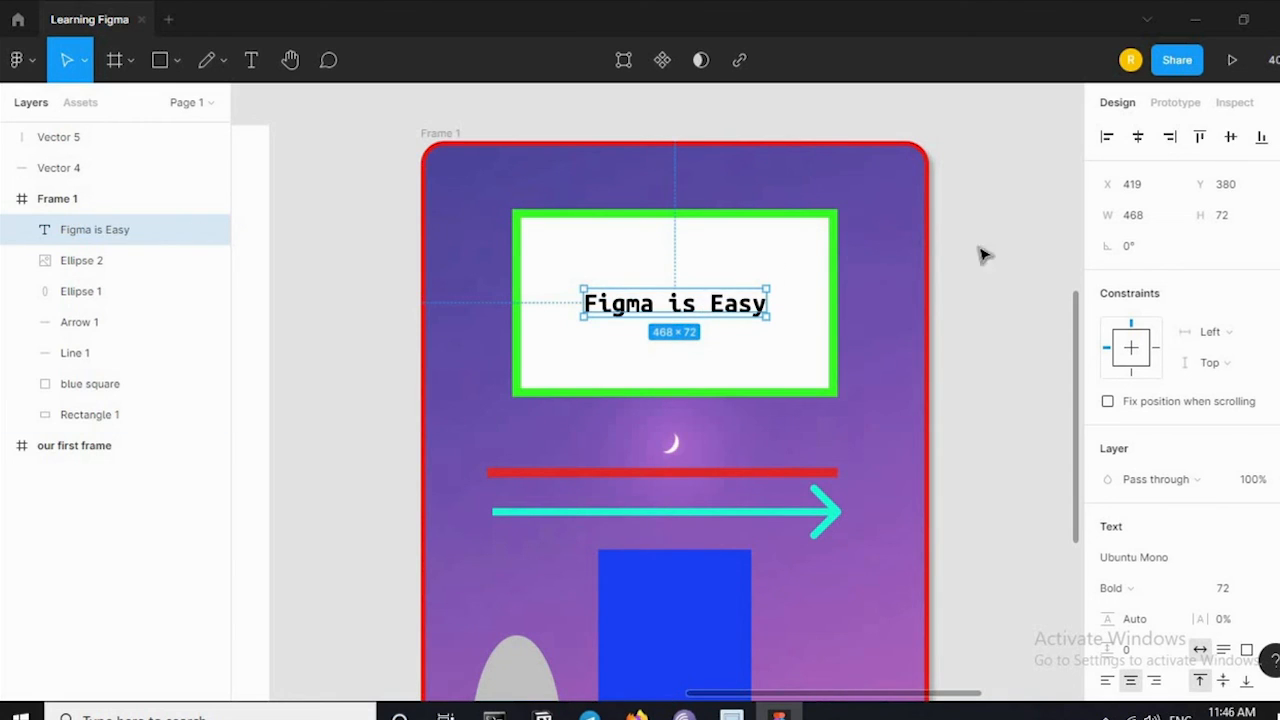
Step: Try the Underdog font on the "Figma is Easy" text, replace it with a plain sans-serif font, and set the weight to Bold
scroll(1215, 220, "down", 1)
scroll(1200, 254, "down", 2)
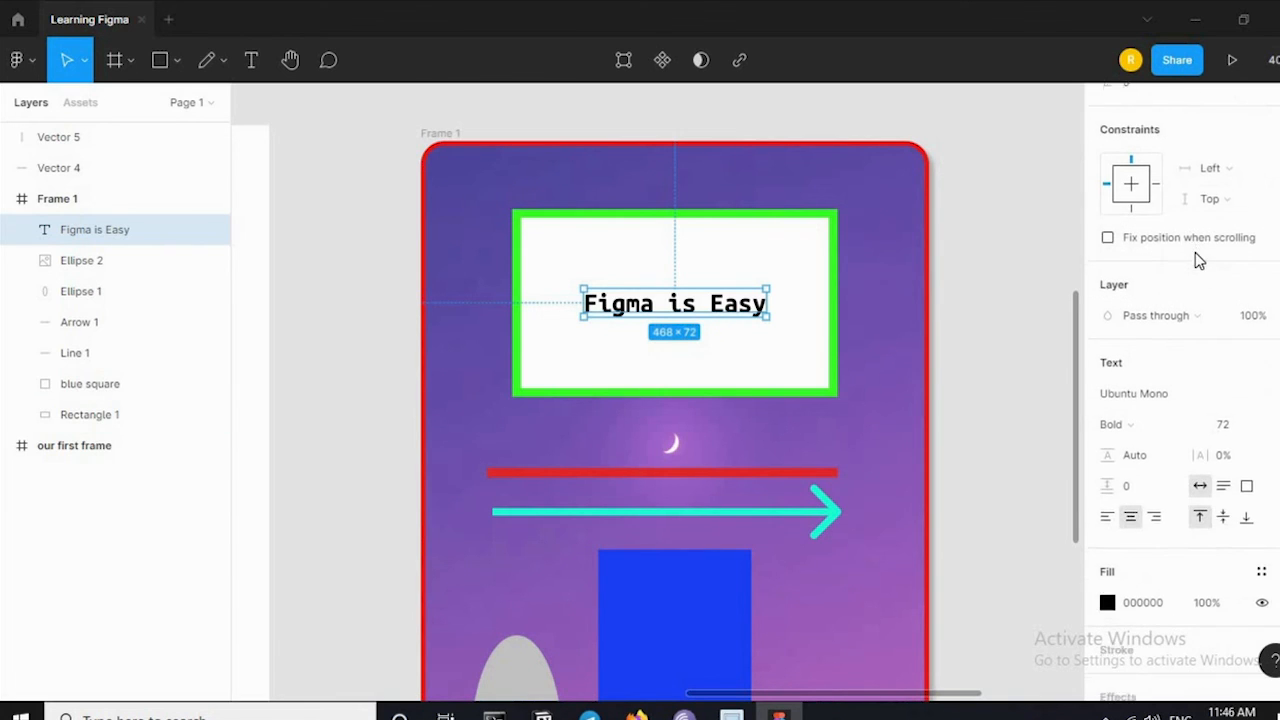
left_click(1140, 277)
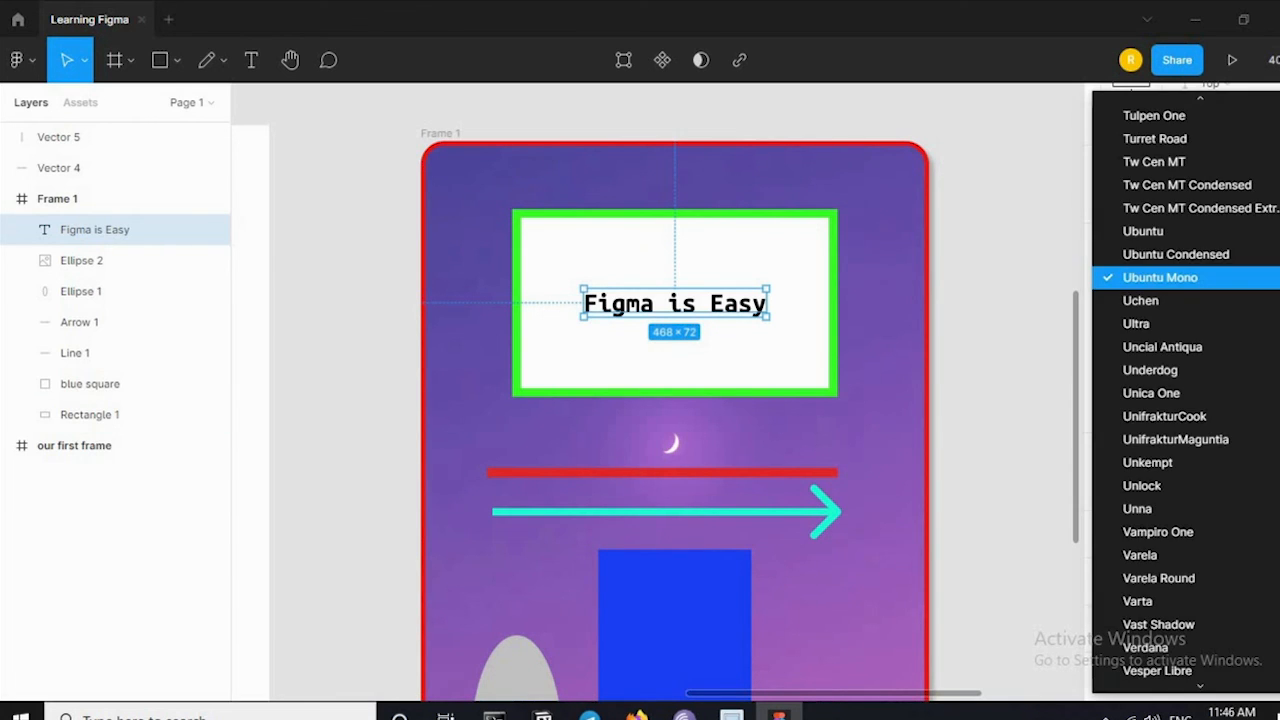
left_click(1195, 387)
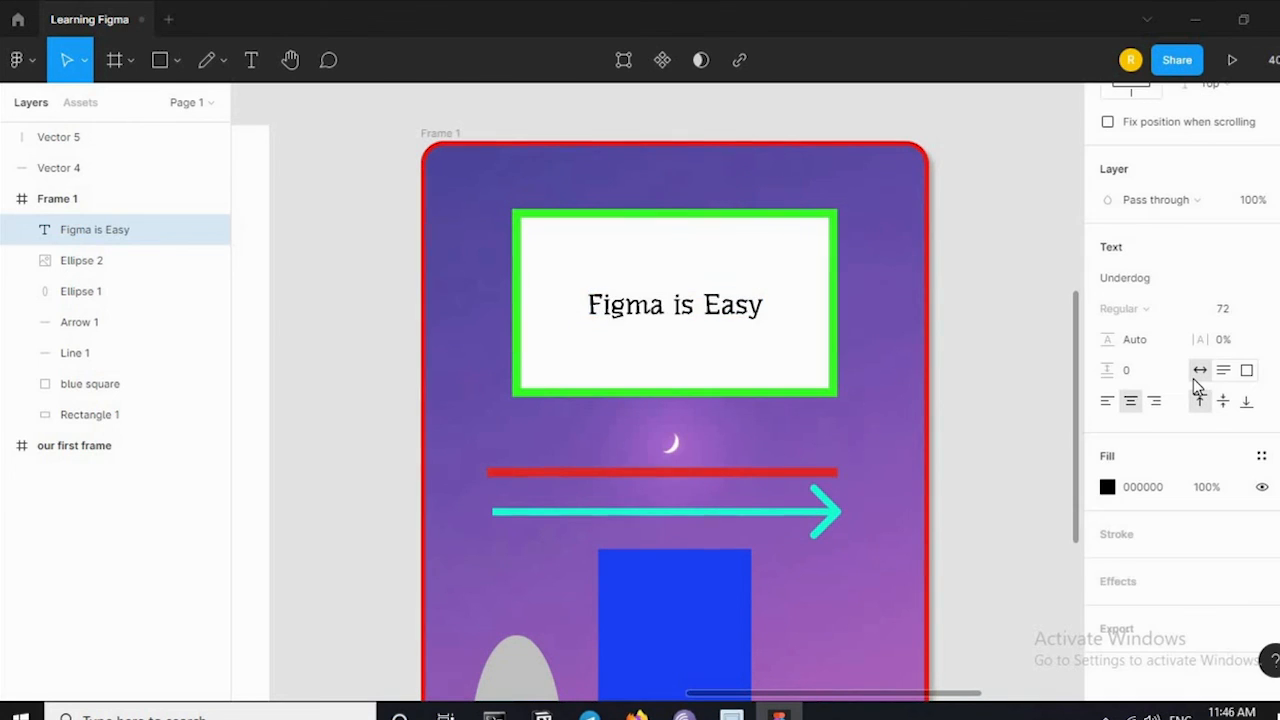
left_click(1162, 310)
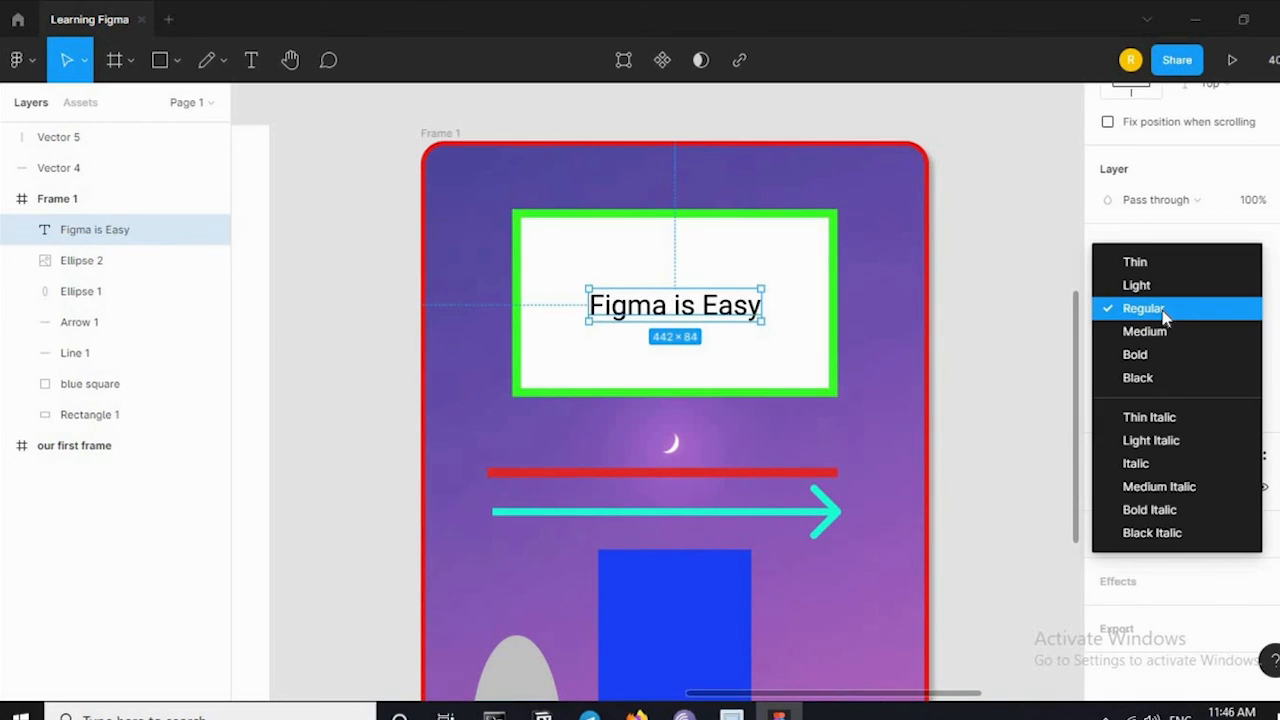
left_click(1160, 354)
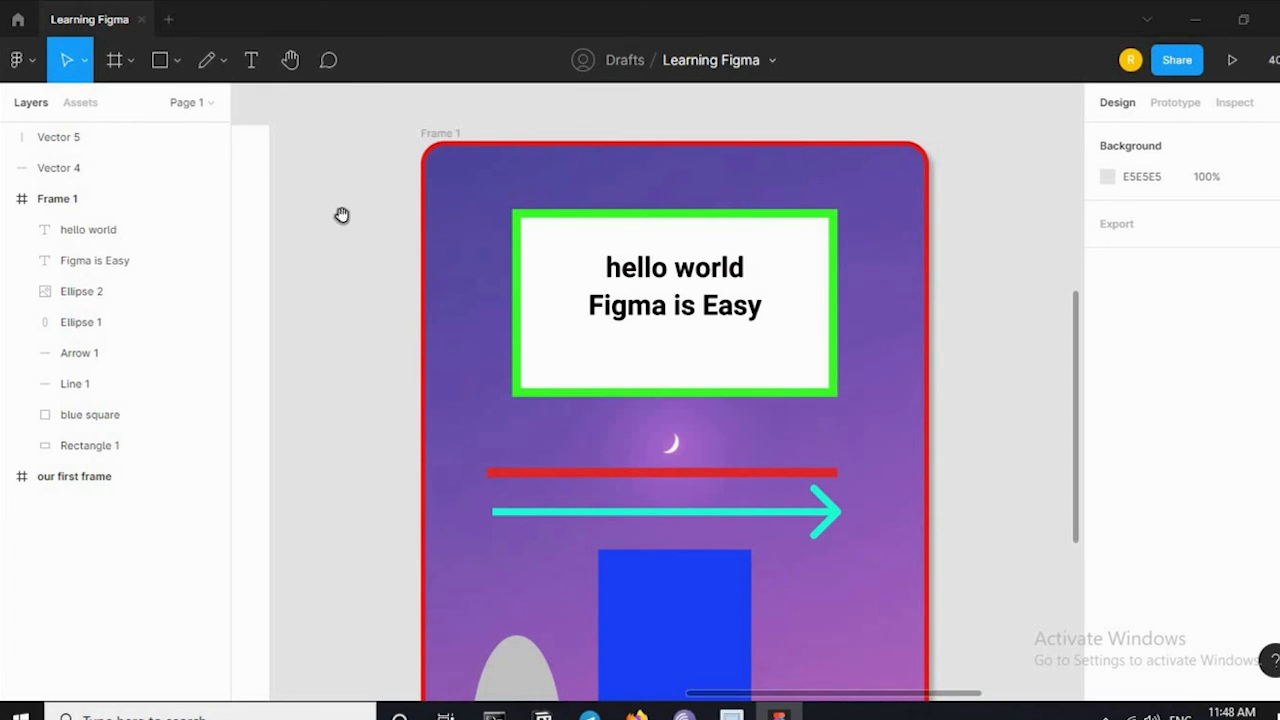
Step: Post the comment "this is a nice car" on the circular car image in Frame 1 and leave comment mode
scroll(337, 431, "down", 3)
scroll(331, 383, "up", 3)
scroll(326, 357, "down", 1)
scroll(323, 237, "up", 2)
scroll(323, 237, "down", 2)
scroll(323, 237, "down", 3)
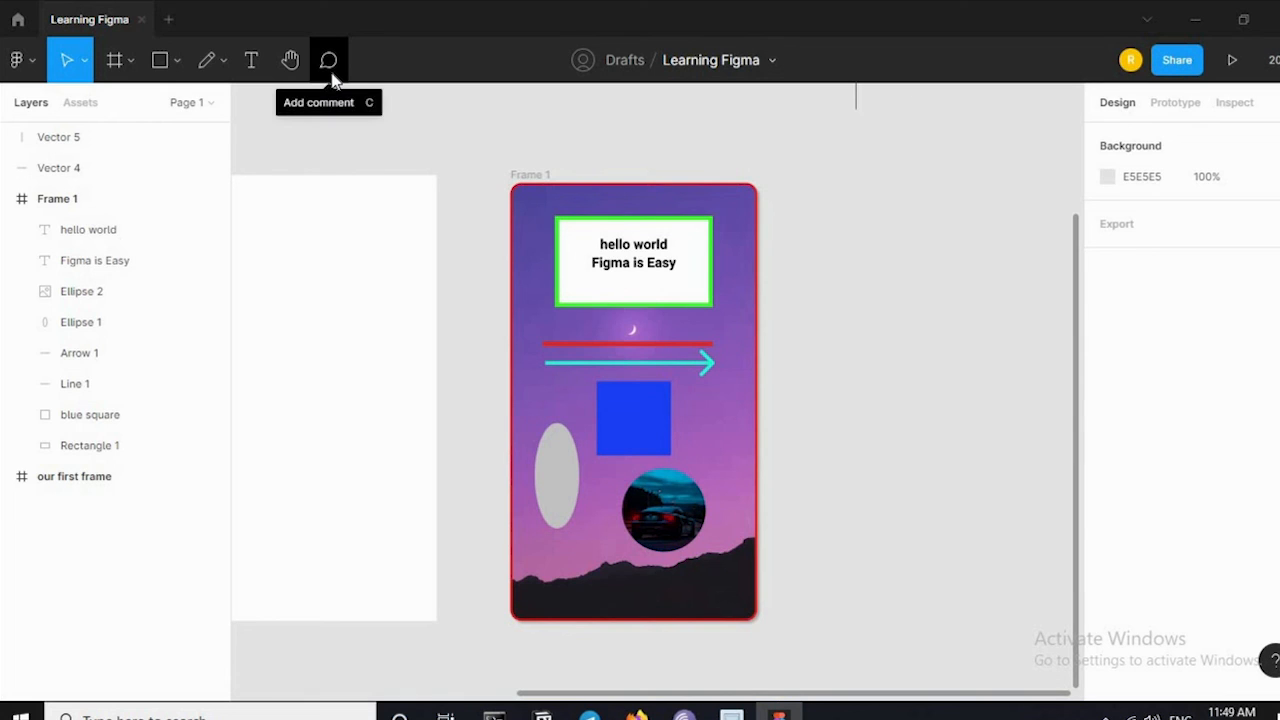
left_click(331, 70)
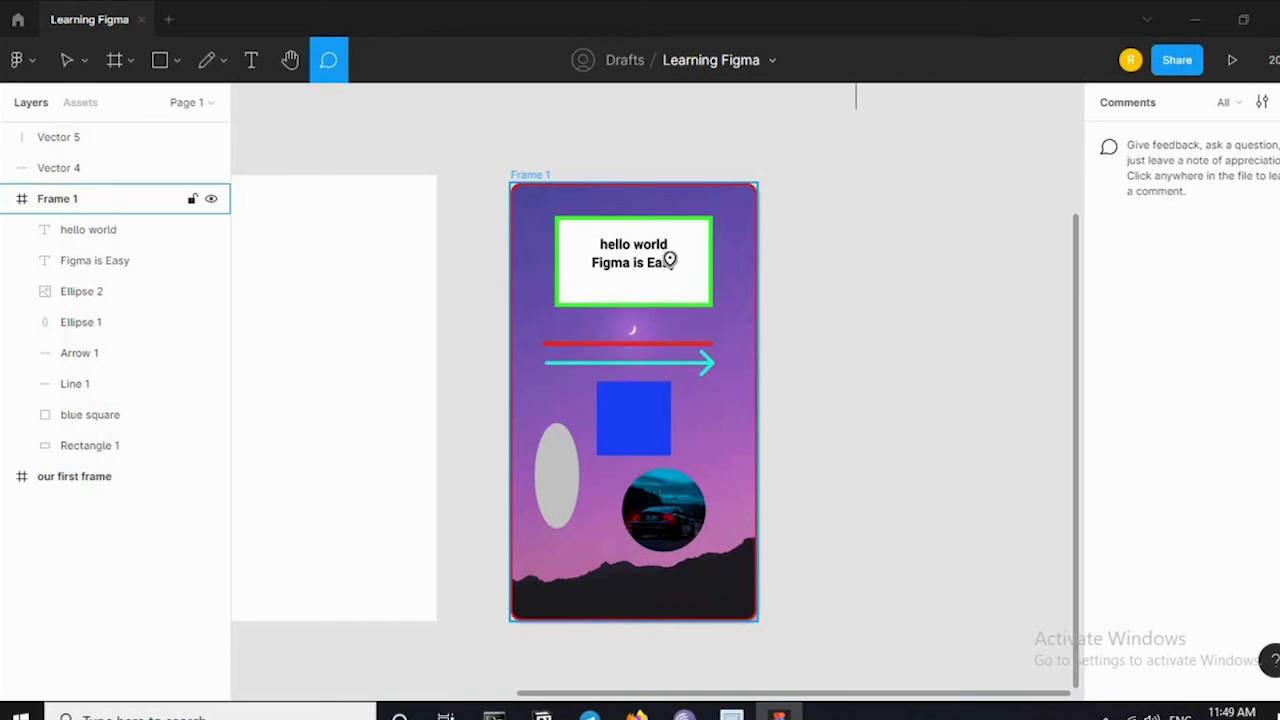
left_click(672, 482)
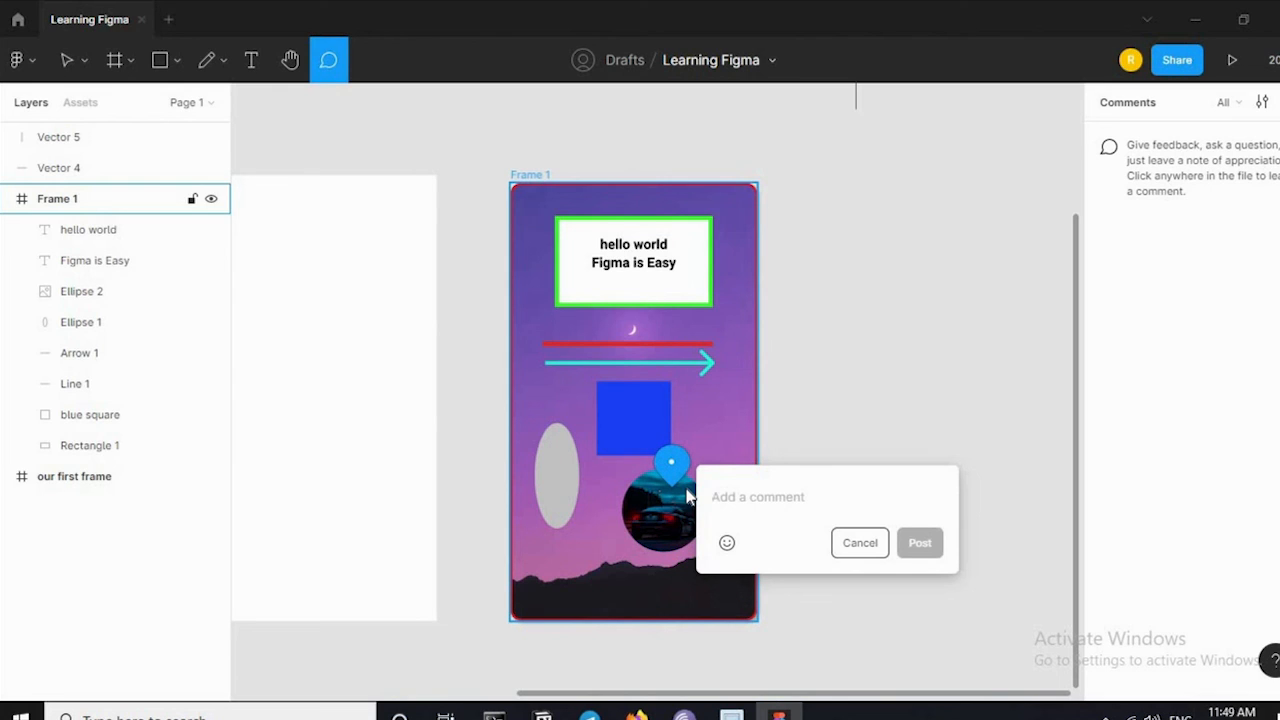
type("this is a nice car")
left_click(920, 545)
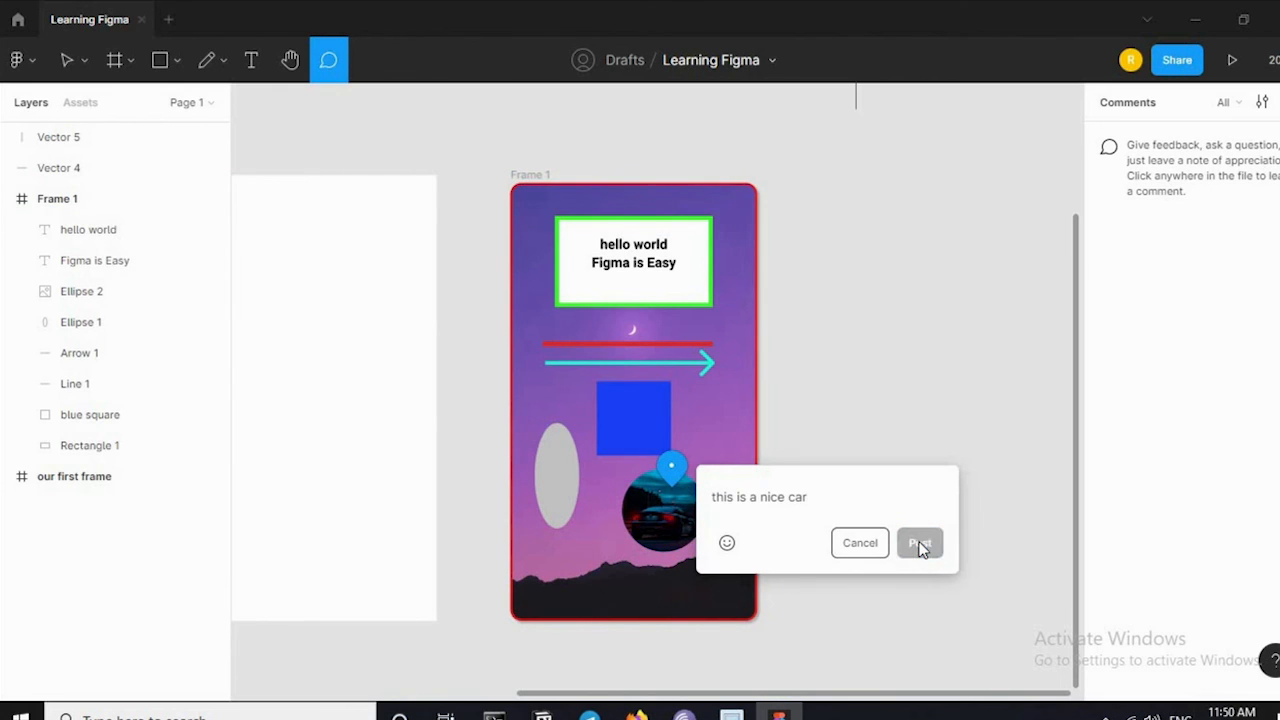
left_click(898, 393)
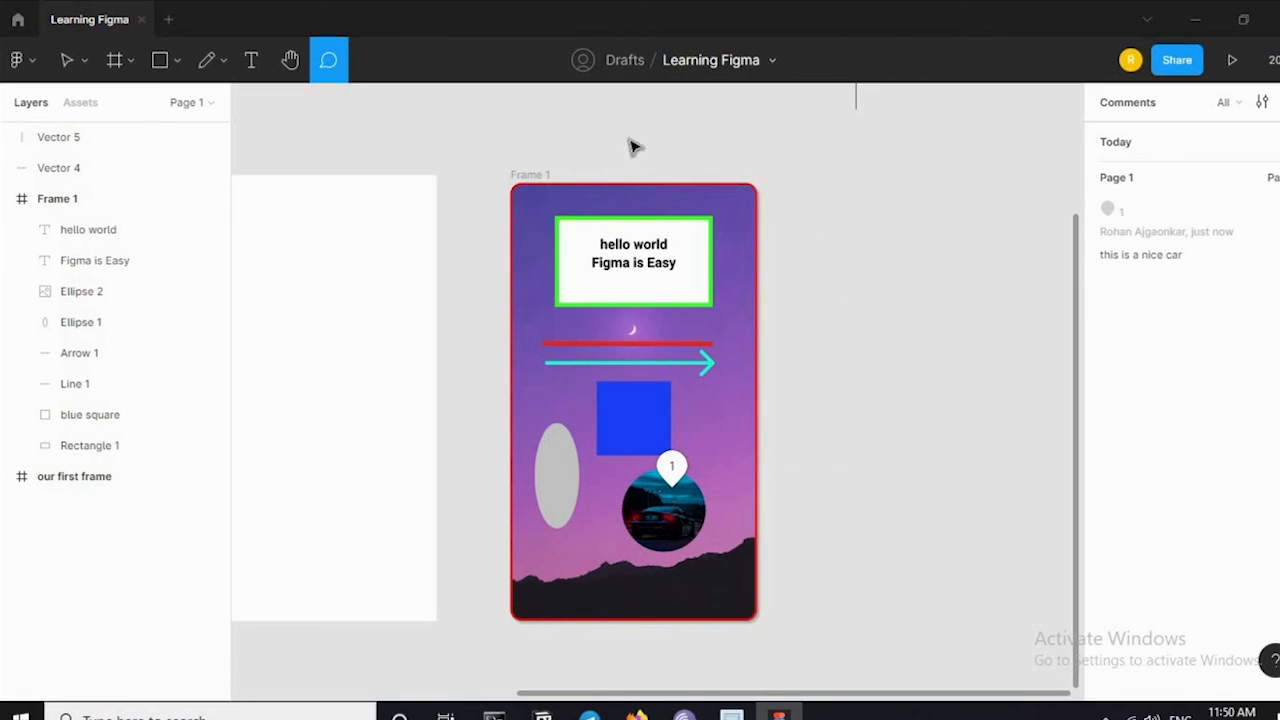
key("Escape")
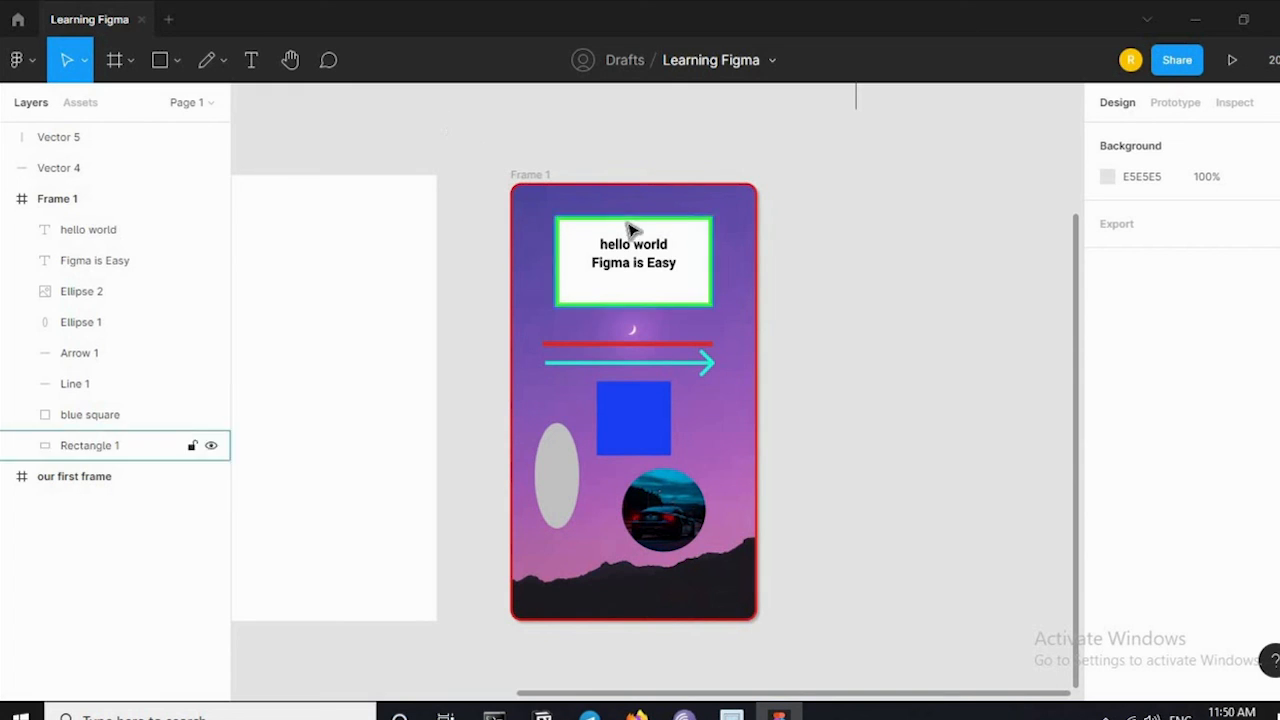
Step: Show the comments again, open the thread pinned to the car image, and leave comment mode
left_click(330, 62)
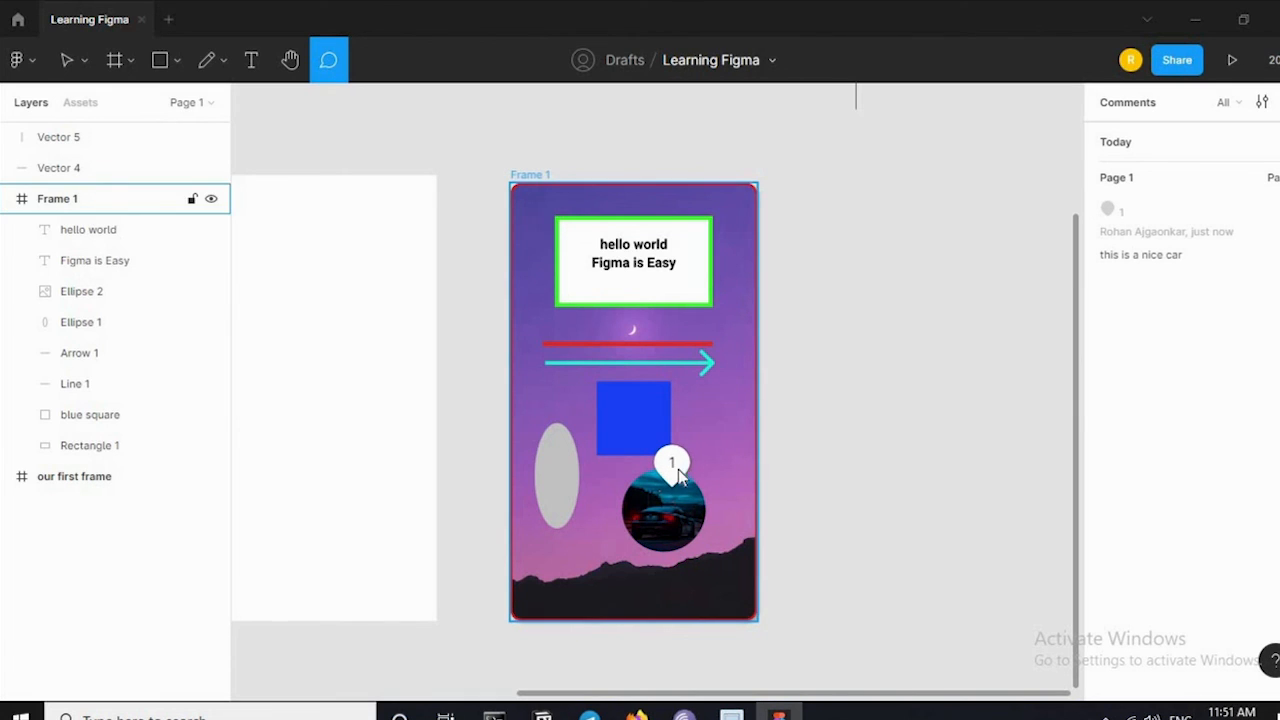
left_click(1140, 250)
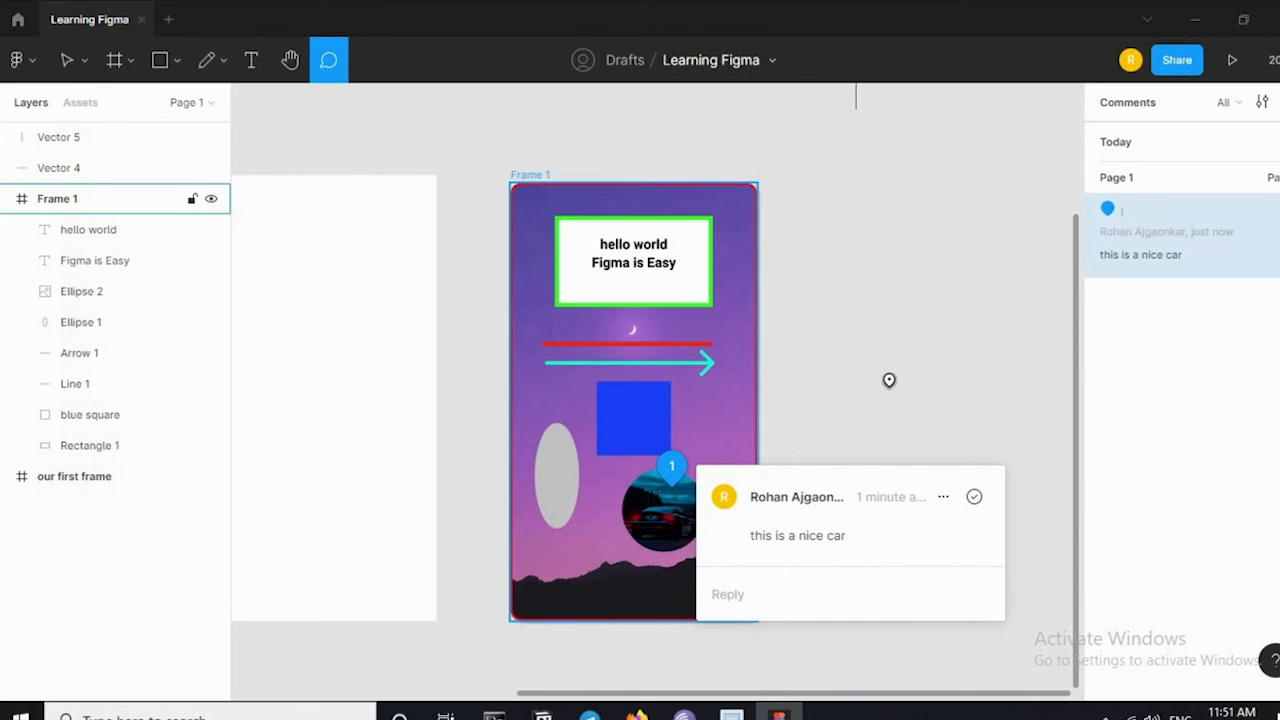
key("Escape")
key("Escape")
mouse_move(856, 306)
left_mouse_down()
mouse_move(826, 320)
mouse_move(874, 310)
left_mouse_up()
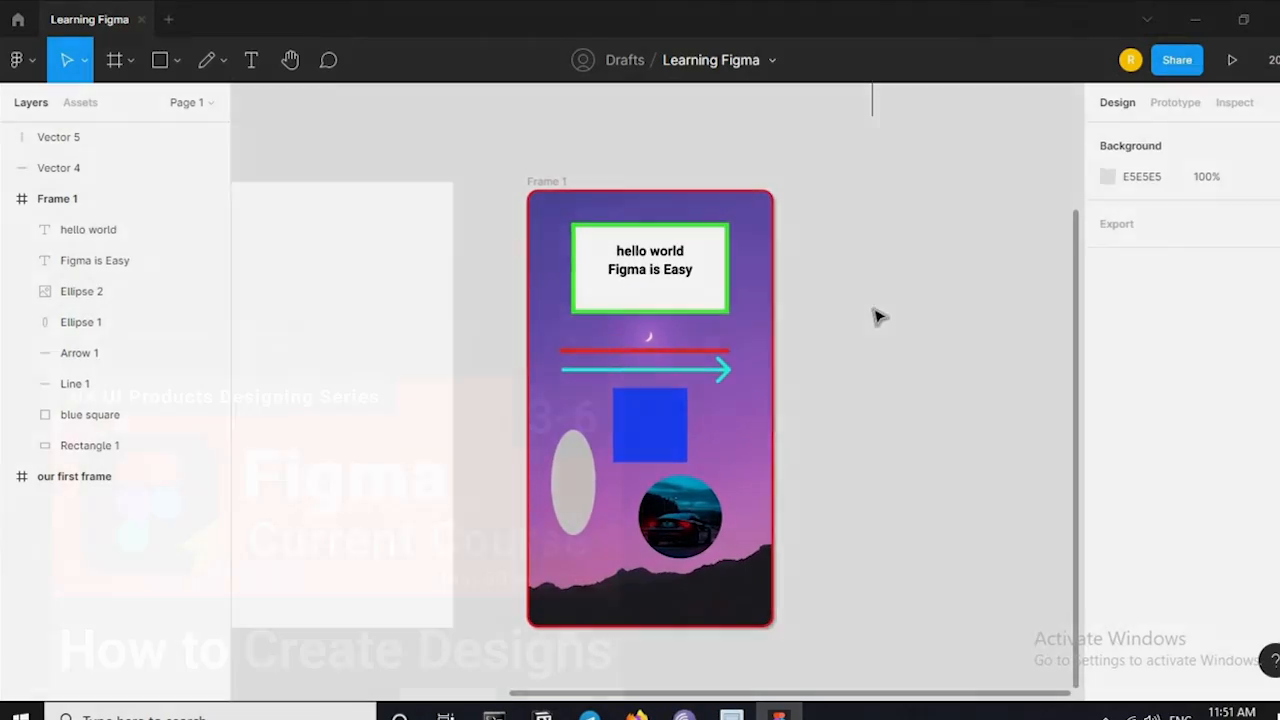